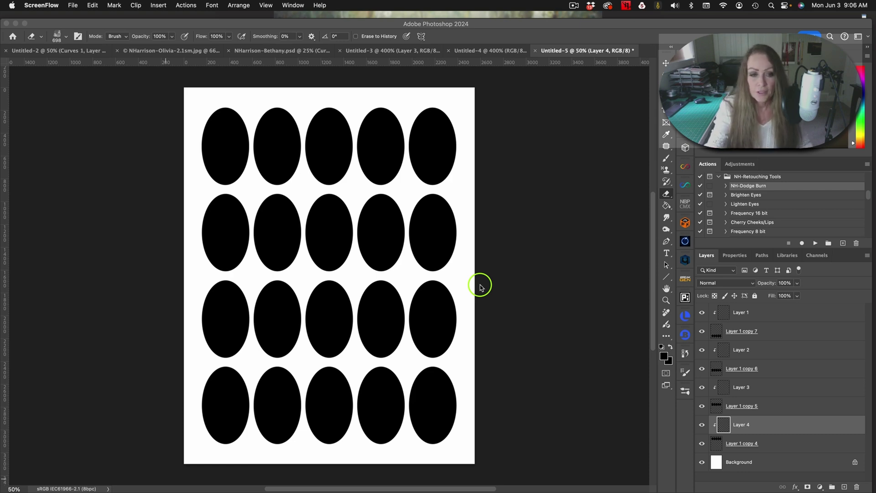
Step: Choose the PAT-NH-5 brush from the Brushes-No TOOL Applied-NH set
left_click(666, 171)
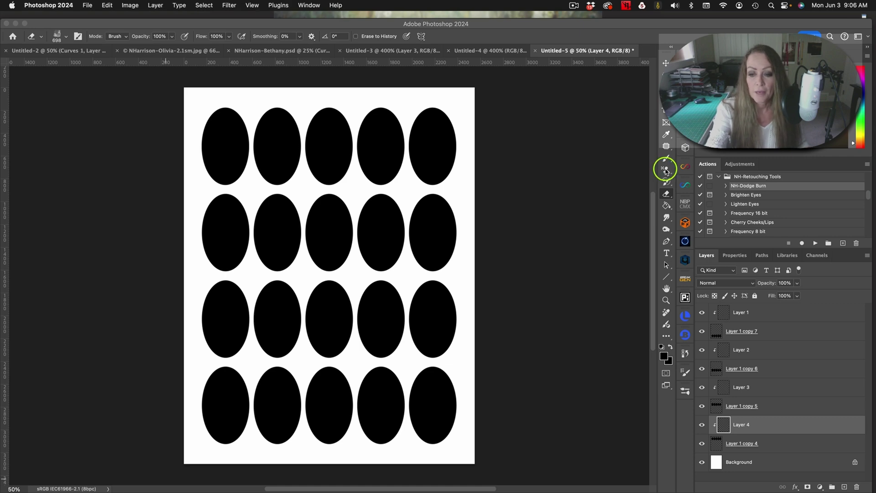
left_click(690, 385)
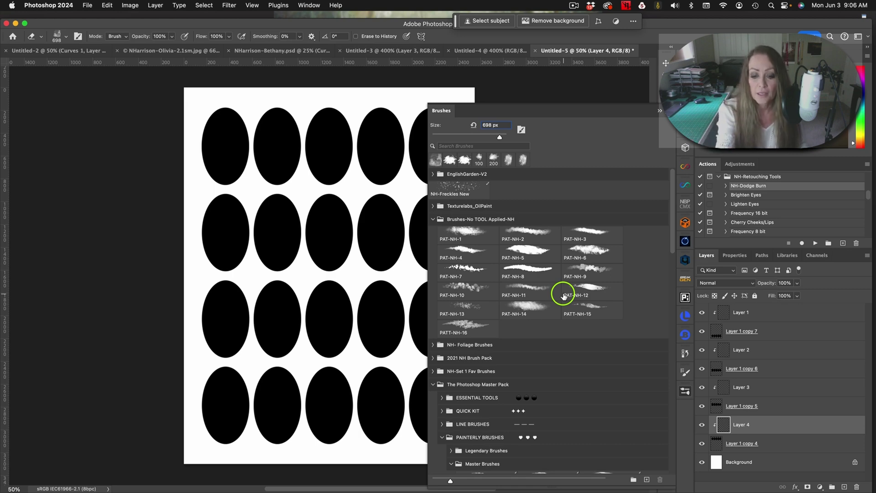
left_click(539, 249)
left_click(660, 110)
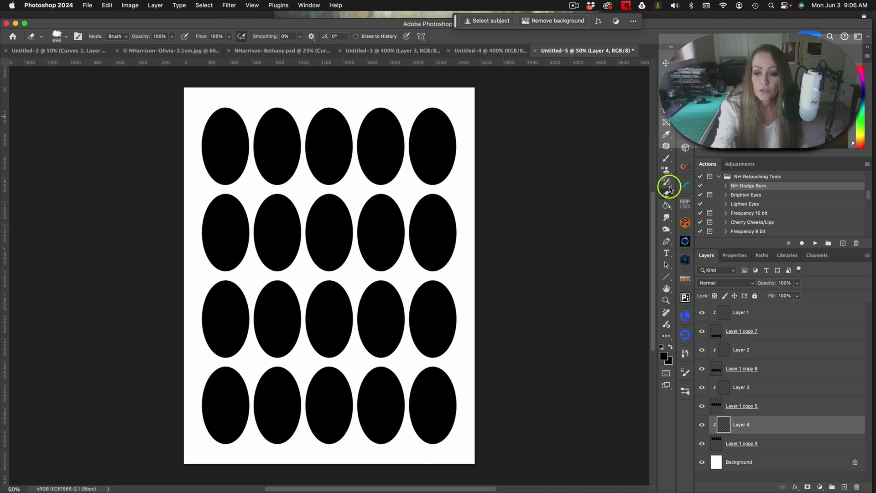
Step: Paint the first oval of the top row on Layer 4 using the Pattern Stamp tool and the pink-purple NH-Painting Patterns swatch
left_click(667, 169)
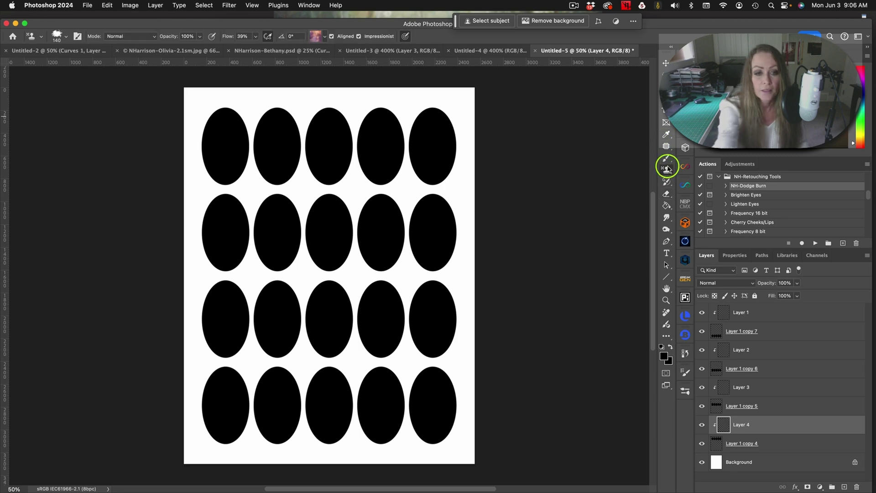
left_click(325, 37)
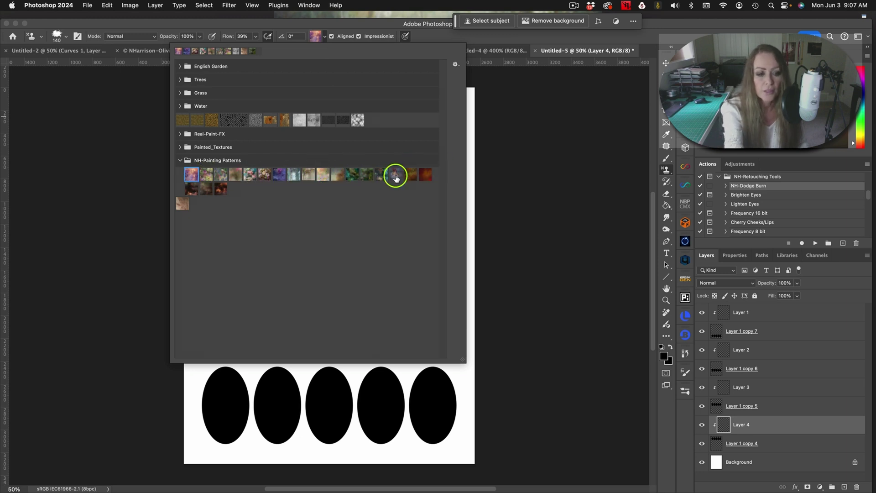
left_click(555, 106)
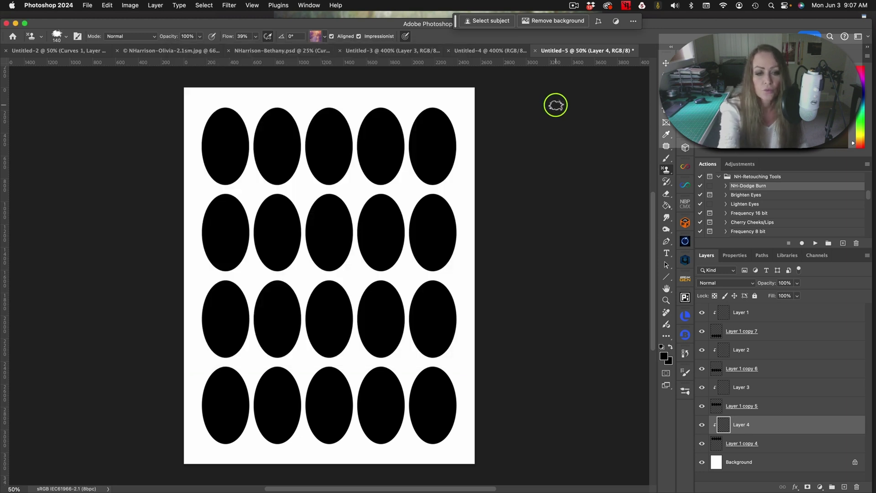
mouse_move(220, 108)
left_mouse_down()
mouse_move(227, 154)
mouse_move(231, 99)
mouse_move(239, 163)
mouse_move(214, 109)
mouse_move(214, 170)
mouse_move(226, 122)
mouse_move(233, 130)
mouse_move(221, 173)
mouse_move(233, 149)
mouse_move(214, 157)
mouse_move(226, 108)
mouse_move(230, 153)
mouse_move(239, 123)
mouse_move(242, 139)
mouse_move(225, 105)
mouse_move(231, 123)
mouse_move(212, 120)
mouse_move(226, 188)
mouse_move(236, 152)
mouse_move(238, 175)
mouse_move(227, 186)
mouse_move(213, 165)
mouse_move(249, 168)
mouse_move(237, 172)
mouse_move(240, 132)
mouse_move(220, 116)
mouse_move(227, 155)
mouse_move(237, 117)
mouse_move(242, 192)
left_mouse_up()
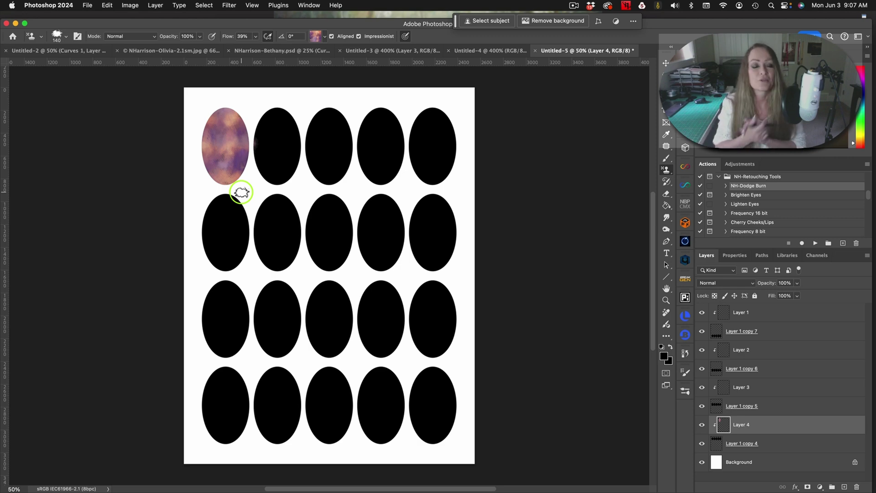
Step: Paint the second oval of the top row with the yellow-green pattern, second in the NH-Painting Patterns set
left_click(320, 36)
left_click(206, 175)
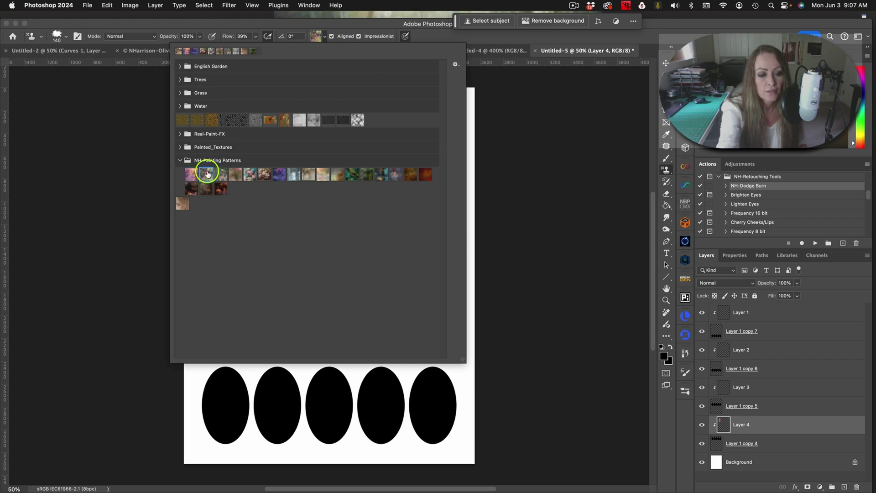
left_click(524, 104)
mouse_move(275, 107)
left_mouse_down()
mouse_move(268, 151)
mouse_move(275, 106)
mouse_move(280, 161)
mouse_move(286, 114)
mouse_move(291, 146)
mouse_move(276, 119)
mouse_move(262, 156)
mouse_move(268, 117)
mouse_move(284, 169)
mouse_move(275, 112)
mouse_move(283, 160)
mouse_move(291, 121)
mouse_move(289, 177)
mouse_move(275, 183)
mouse_move(265, 138)
mouse_move(282, 173)
mouse_move(261, 162)
mouse_move(275, 157)
mouse_move(295, 178)
mouse_move(302, 168)
mouse_move(268, 128)
mouse_move(295, 177)
left_mouse_up()
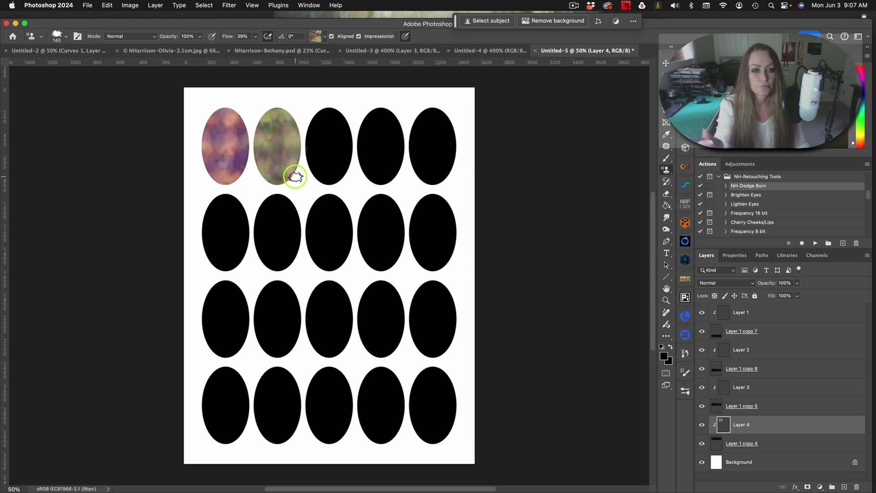
Step: Paint the third oval of the top row with the grey-green pattern and the fourth with the brown-rose pattern
left_click(324, 37)
left_click(352, 174)
left_click_drag(322, 119, 341, 170)
left_click(324, 37)
left_click(393, 174)
mouse_move(376, 116)
left_mouse_down()
mouse_move(389, 177)
mouse_move(380, 169)
left_mouse_up()
Step: Paint the fifth oval of the top row with the teal, pink and cream pattern, and pick the maroon-cream pattern
left_click(324, 36)
left_click(431, 174)
left_click(532, 115)
mouse_move(441, 126)
left_mouse_down()
mouse_move(423, 113)
mouse_move(434, 180)
left_mouse_up()
left_click(325, 36)
left_click(544, 143)
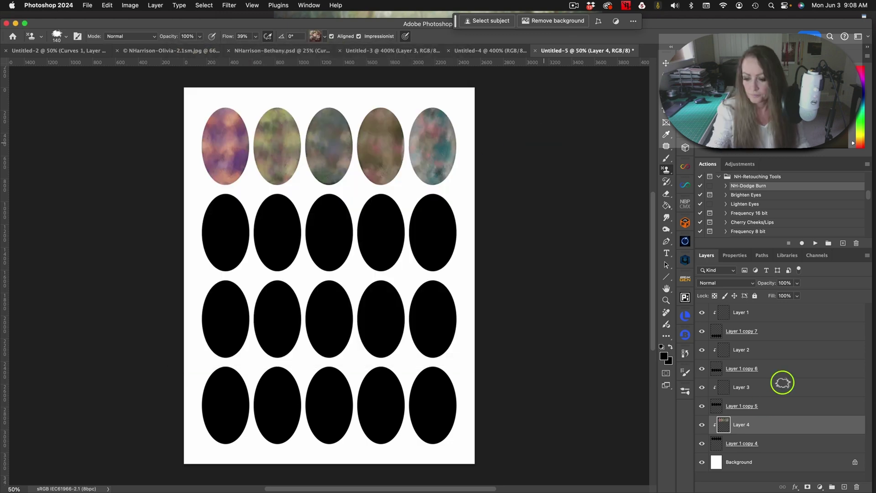
Step: On Layer 3, paint the first oval of the second row with the maroon-cream pattern and the second with the purple-blue pattern
left_click(782, 384)
mouse_move(219, 206)
left_mouse_down()
mouse_move(240, 221)
mouse_move(205, 242)
left_mouse_up()
left_click(324, 37)
left_click(231, 215)
mouse_move(273, 208)
left_mouse_down()
mouse_move(284, 254)
mouse_move(300, 219)
mouse_move(272, 239)
left_mouse_up()
Step: Paint the last three ovals of the second row with the pale blue, beige and peach patterns
left_click(324, 37)
left_click(271, 214)
mouse_move(319, 215)
left_mouse_down()
mouse_move(329, 203)
mouse_move(344, 229)
mouse_move(331, 210)
mouse_move(383, 231)
mouse_move(374, 208)
mouse_move(391, 198)
mouse_move(396, 233)
left_mouse_up()
left_click(325, 37)
left_click(308, 174)
left_click(324, 36)
left_click(323, 174)
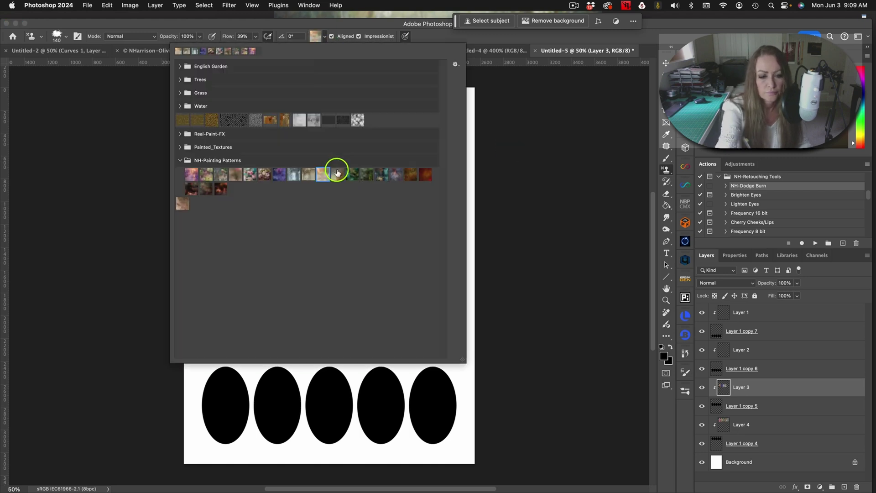
mouse_move(425, 208)
left_mouse_down()
mouse_move(450, 243)
mouse_move(432, 236)
left_mouse_up()
Step: On Layer 2, paint the first two ovals of the third row with the golden-grey and emerald green patterns
left_click(325, 36)
left_click(338, 173)
left_click(781, 352)
mouse_move(224, 293)
left_mouse_down()
mouse_move(226, 347)
mouse_move(245, 306)
mouse_move(246, 360)
left_mouse_up()
left_click(324, 36)
left_click(274, 240)
mouse_move(269, 299)
left_mouse_down()
mouse_move(288, 319)
mouse_move(264, 303)
left_mouse_up()
Step: Paint the last three ovals of the third row with the olive green, dark teal and muted purple patterns
left_click(325, 36)
left_click(291, 240)
mouse_move(320, 299)
left_mouse_down()
mouse_move(339, 291)
mouse_move(327, 342)
left_mouse_up()
left_click(324, 37)
left_click(306, 240)
mouse_move(373, 299)
left_mouse_down()
mouse_move(393, 294)
mouse_move(398, 354)
mouse_move(391, 324)
left_mouse_up()
left_click(324, 36)
left_click(321, 240)
mouse_move(431, 301)
left_mouse_down()
mouse_move(425, 299)
mouse_move(431, 341)
mouse_move(442, 294)
left_mouse_up()
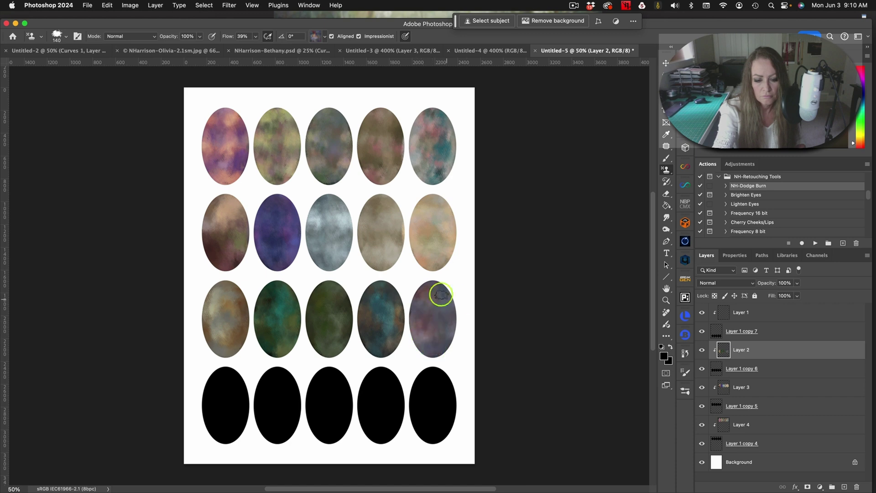
Step: On Layer 1, paint the first two ovals of the bottom row with the golden-brown and red-orange patterns
left_click(324, 37)
left_click(411, 174)
left_click(741, 313)
mouse_move(223, 388)
left_mouse_down()
mouse_move(236, 401)
mouse_move(225, 431)
left_mouse_up()
left_click(324, 36)
left_click(426, 174)
mouse_move(274, 388)
left_mouse_down()
mouse_move(269, 409)
mouse_move(280, 414)
mouse_move(280, 386)
mouse_move(291, 417)
mouse_move(289, 396)
mouse_move(334, 377)
mouse_move(318, 419)
mouse_move(340, 433)
mouse_move(327, 380)
mouse_move(335, 377)
mouse_move(339, 396)
mouse_move(386, 382)
mouse_move(371, 387)
mouse_move(393, 401)
mouse_move(445, 402)
mouse_move(420, 380)
mouse_move(432, 401)
mouse_move(448, 388)
left_mouse_up()
Step: Fill the last three ovals of the bottom row with the three dark brown and red NH-Painting Patterns swatches
left_click(325, 37)
left_click(442, 175)
left_click(324, 37)
left_click(208, 189)
left_click(324, 37)
left_click(221, 189)
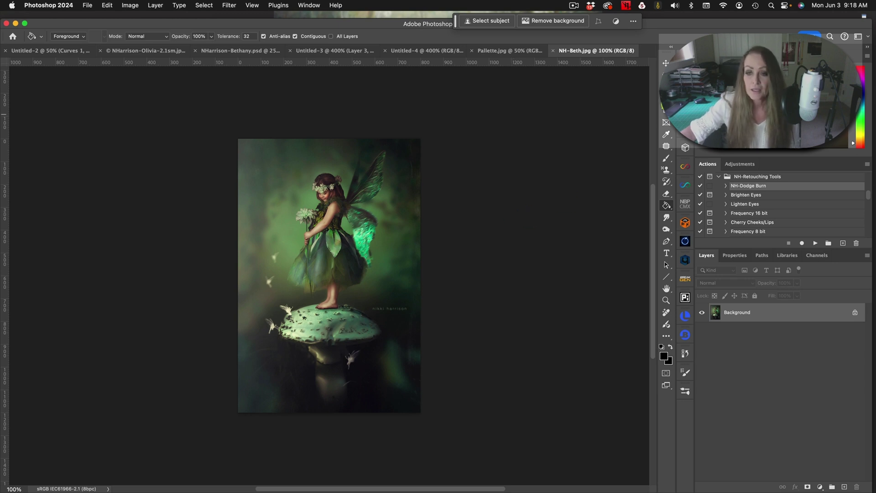
Step: Select a small square area of the fairy's skirt in NH-Beth.jpg and copy it to a new layer
key("m")
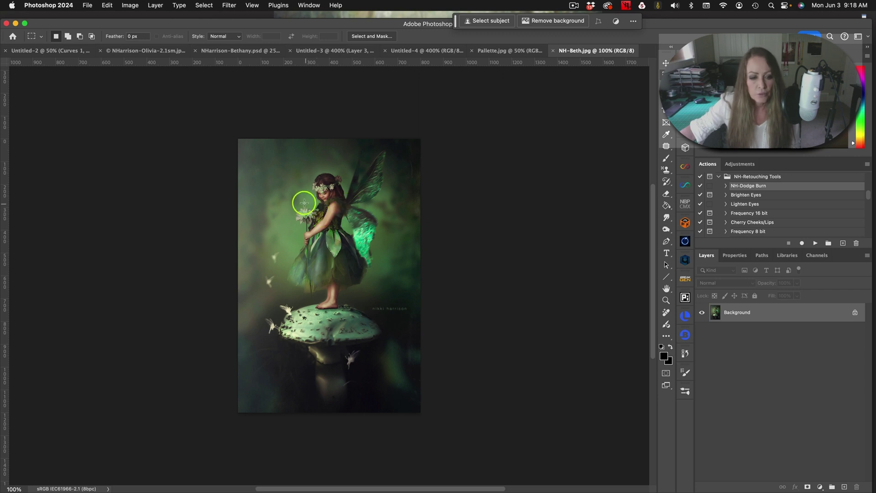
left_click_drag(303, 202, 325, 256)
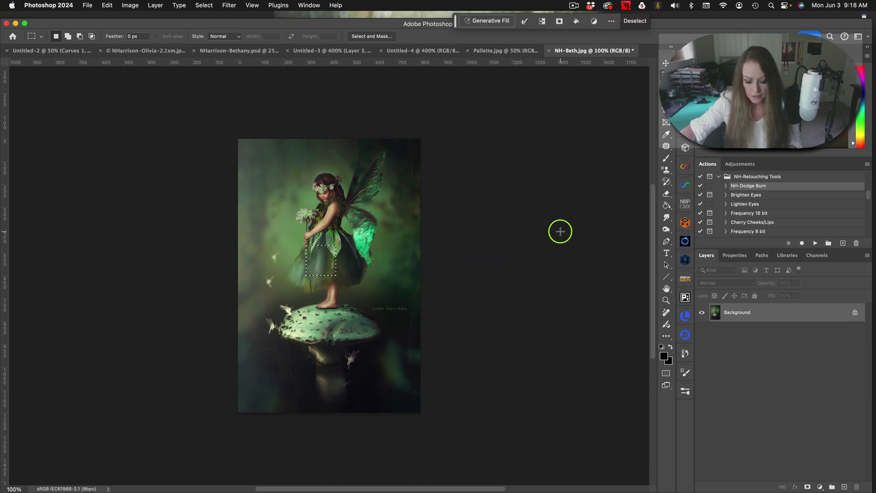
key("super+j")
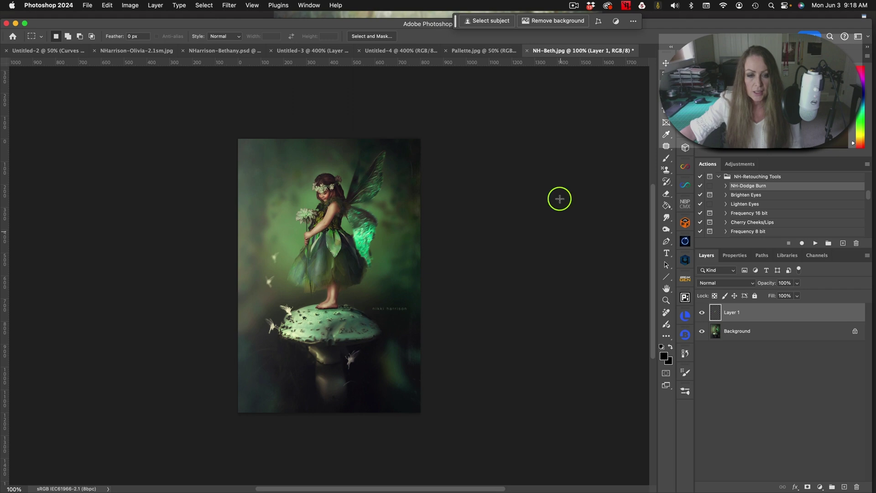
Step: Copy the skirt sample from a floating NH-Beth.jpg window into Untitled-4 and align it with the canvas's top-left corner
left_click(464, 51)
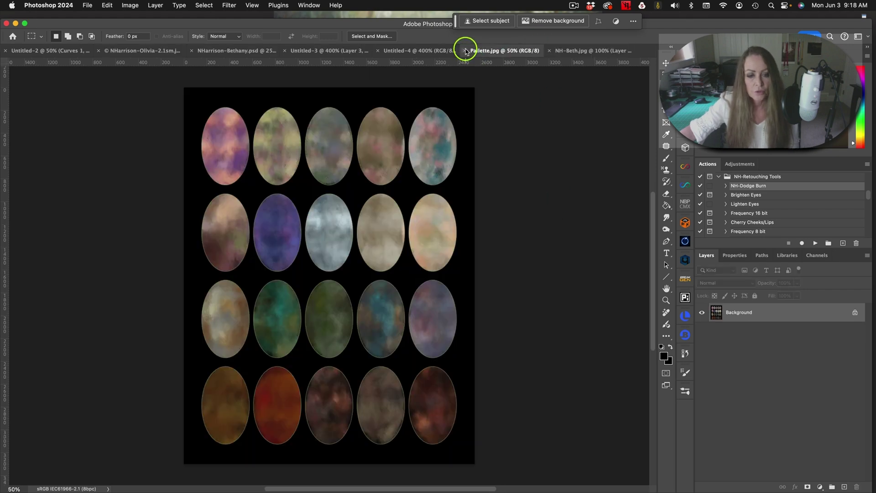
left_click(416, 51)
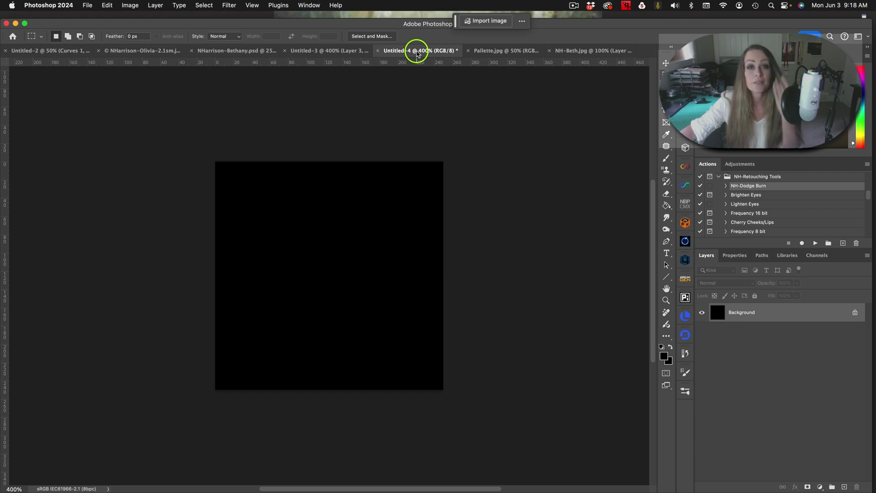
left_click_drag(593, 49, 590, 76)
left_click(666, 62)
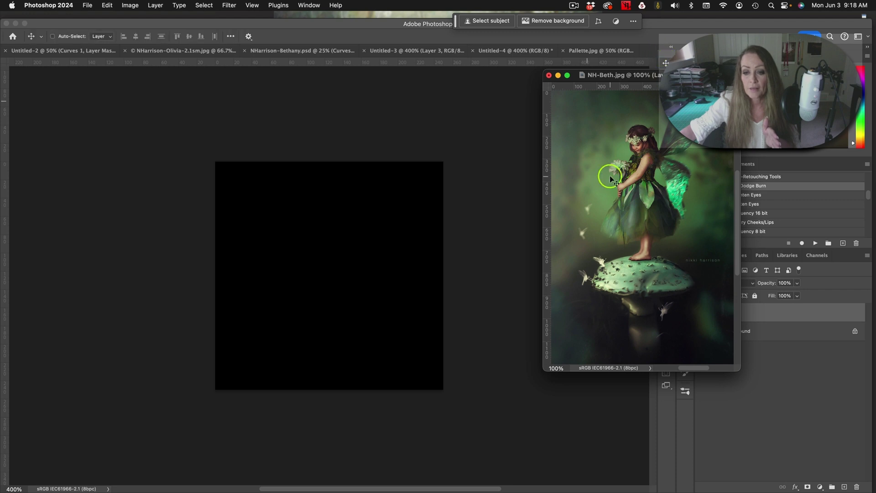
left_click_drag(651, 206, 343, 255)
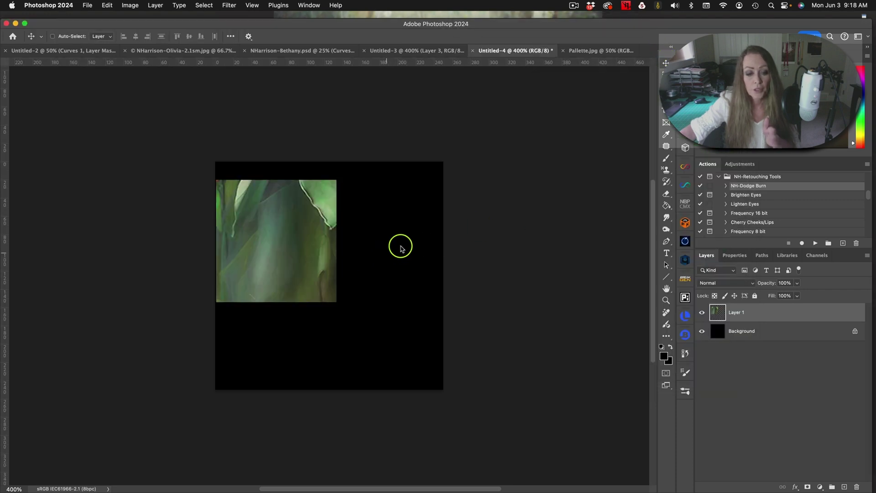
left_click_drag(271, 235, 275, 216)
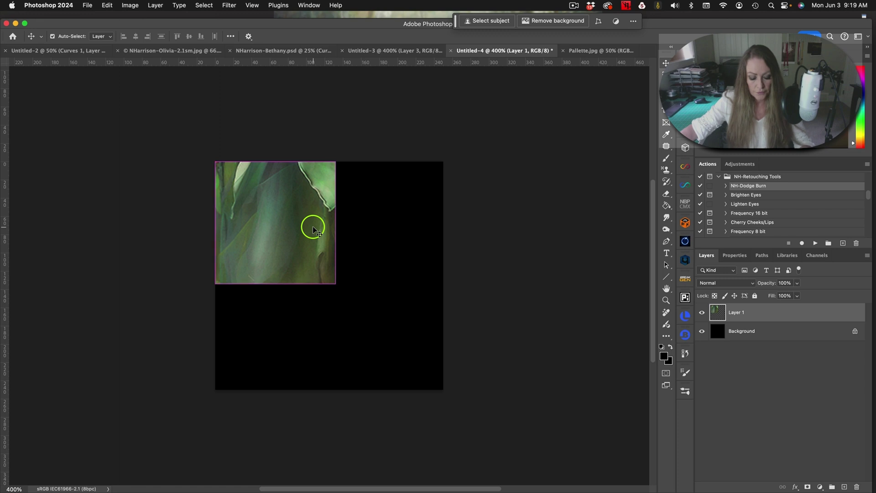
Step: Scale the skirt sample with Free Transform until it fills the whole canvas
key("super+t")
left_click_drag(335, 283, 443, 390)
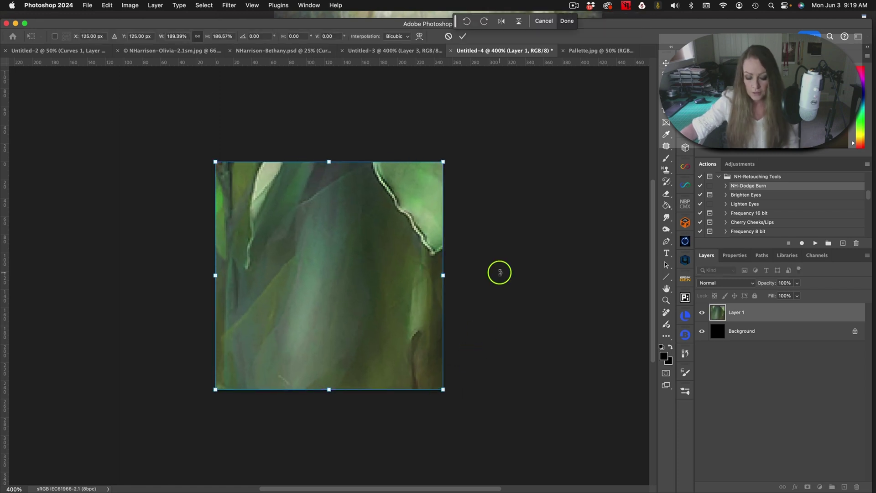
key("Return")
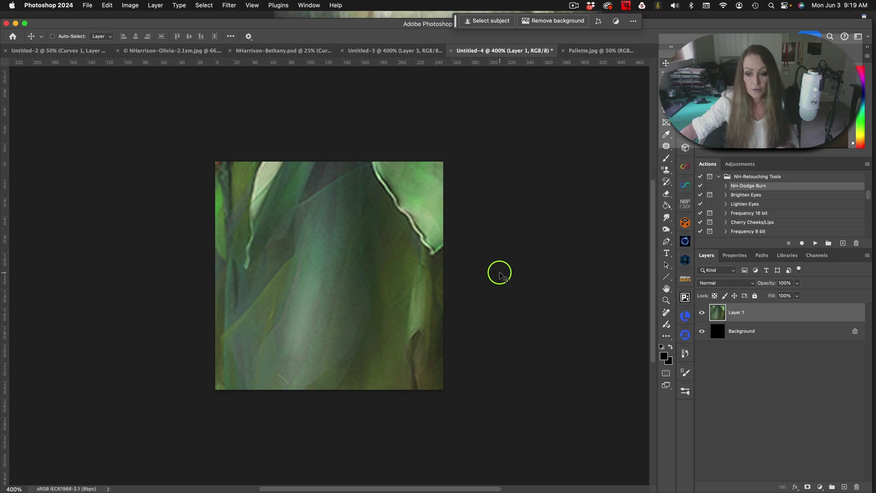
Step: Define the canvas image as a new pattern, keeping the name Pattern 19
left_click(106, 6)
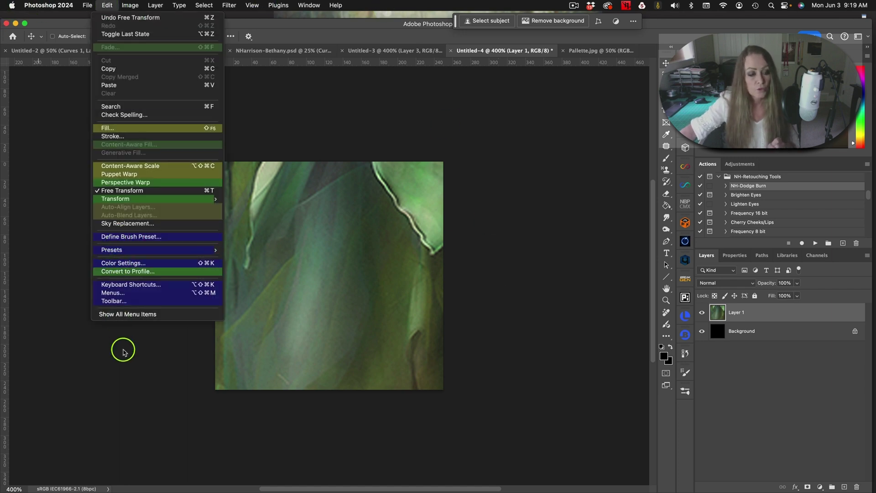
left_click(130, 314)
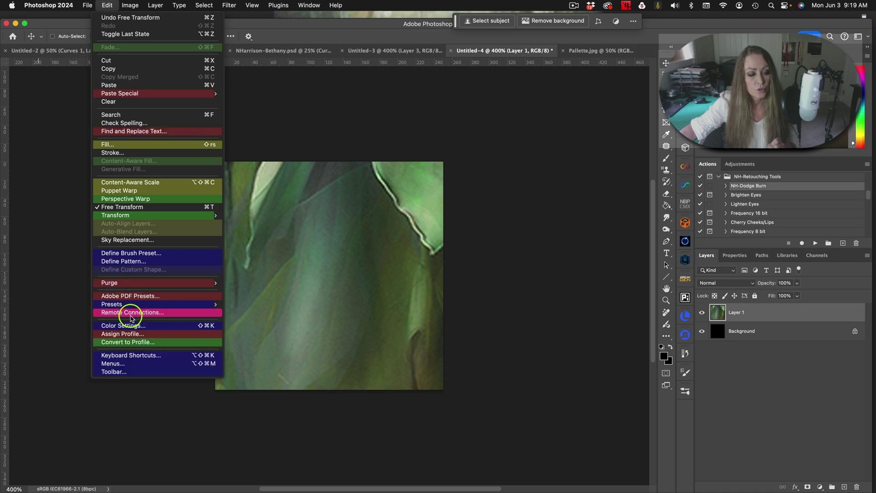
left_click(129, 263)
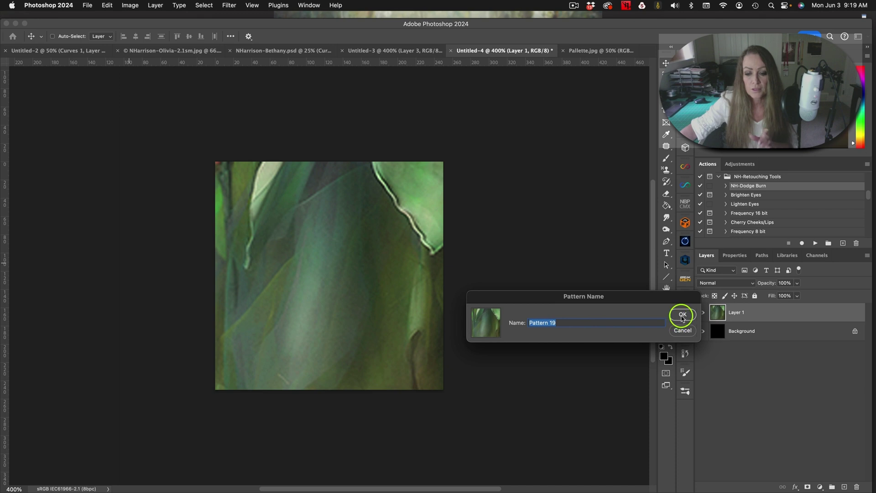
left_click(680, 316)
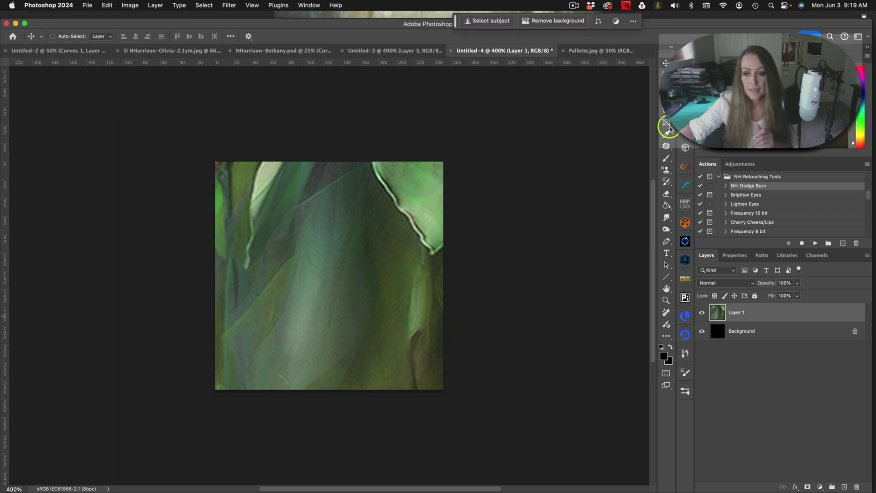
Step: Activate the Pattern Stamp tool and choose the newly defined green pattern as its source
left_click(665, 172)
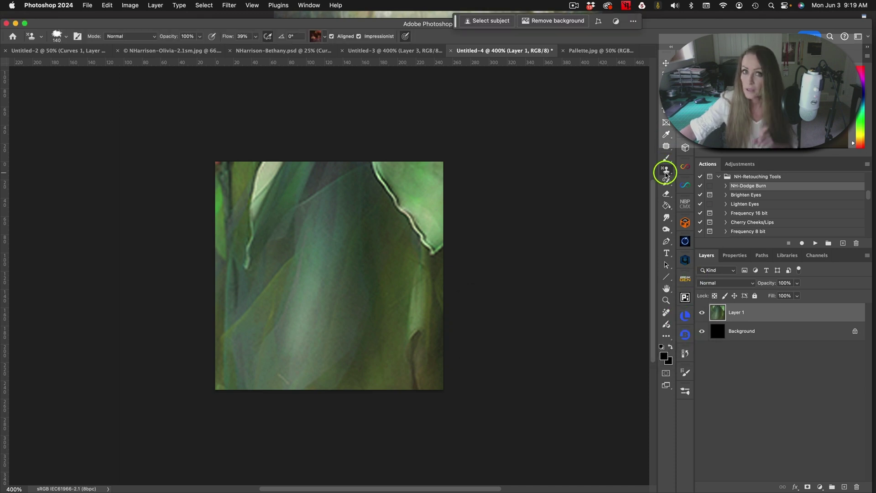
left_click(324, 38)
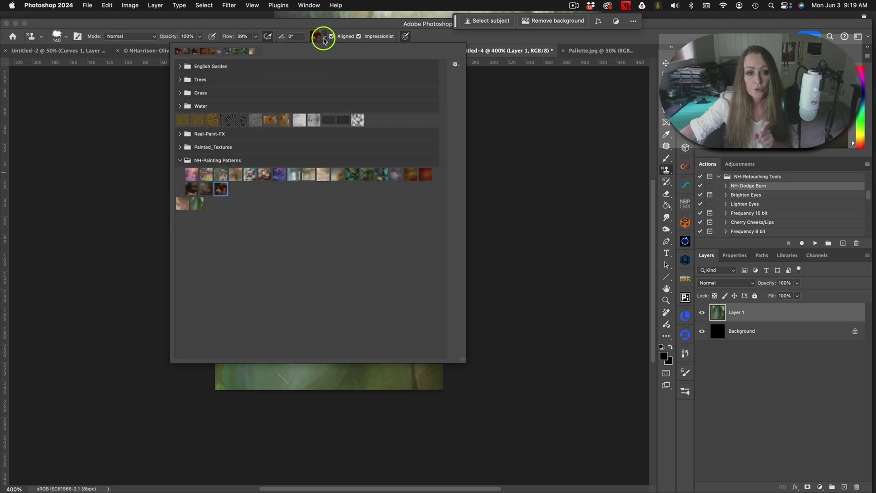
left_click(196, 204)
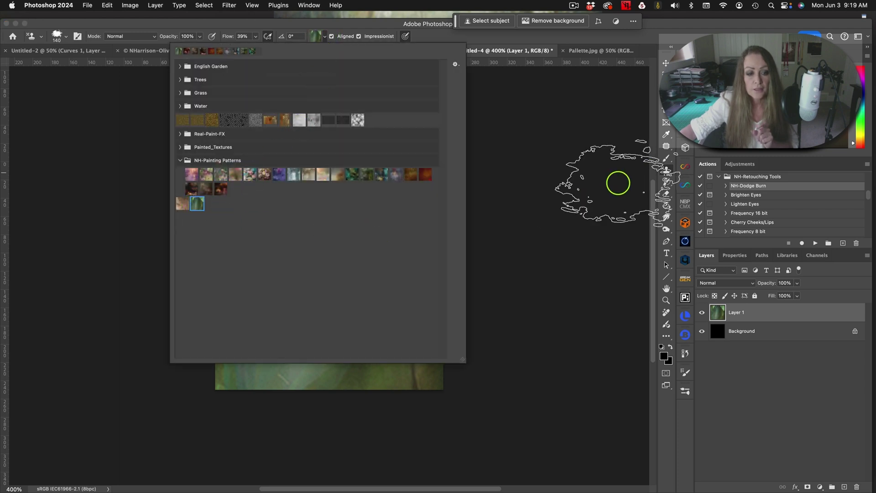
left_click(573, 178)
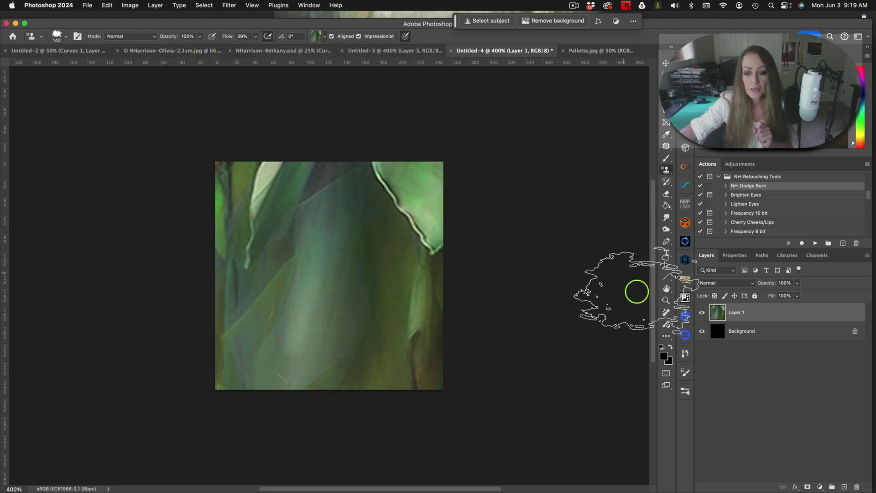
Step: Paint over the whole skirt sample with the PAT-NH-5 brush, reducing its size to 79 px, until the details blend into soft texture
left_click(686, 391)
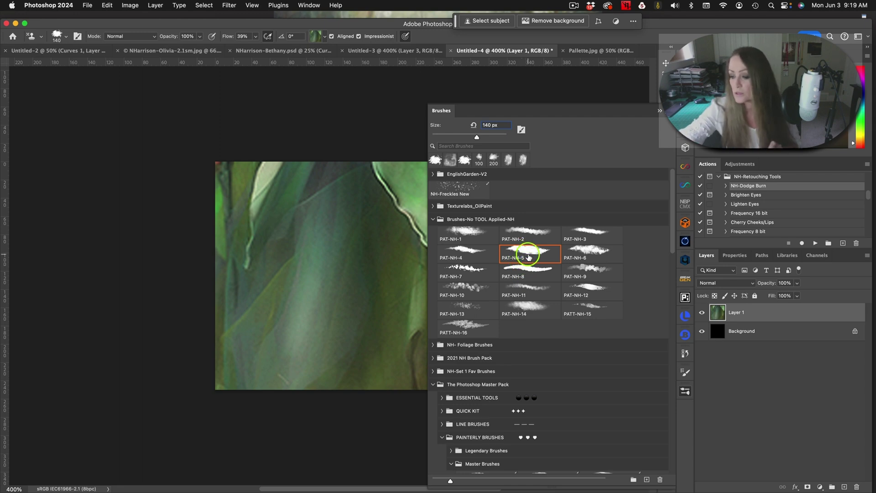
left_click(661, 111)
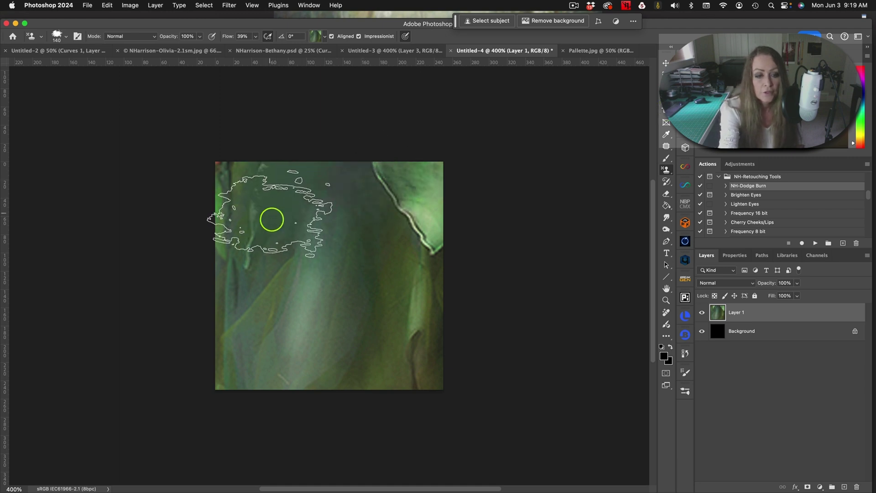
mouse_move(270, 202)
left_mouse_down()
mouse_move(317, 187)
mouse_move(244, 225)
mouse_move(255, 210)
mouse_move(341, 207)
mouse_move(307, 282)
mouse_move(330, 273)
mouse_move(363, 213)
mouse_move(370, 298)
mouse_move(406, 196)
mouse_move(426, 222)
mouse_move(423, 295)
mouse_move(383, 354)
mouse_move(396, 346)
mouse_move(385, 251)
left_mouse_up()
key("bracketleft")
key("bracketleft")
key("bracketleft")
key("bracketleft")
mouse_move(270, 168)
left_mouse_down()
mouse_move(249, 195)
mouse_move(273, 304)
mouse_move(309, 391)
mouse_move(371, 366)
mouse_move(403, 335)
mouse_move(389, 176)
mouse_move(300, 167)
mouse_move(350, 239)
mouse_move(311, 212)
mouse_move(346, 241)
mouse_move(386, 268)
mouse_move(393, 237)
mouse_move(405, 243)
mouse_move(397, 240)
mouse_move(338, 351)
mouse_move(276, 319)
mouse_move(294, 220)
mouse_move(300, 229)
mouse_move(393, 229)
mouse_move(389, 217)
mouse_move(439, 231)
mouse_move(431, 305)
mouse_move(439, 358)
mouse_move(287, 327)
mouse_move(272, 384)
mouse_move(303, 259)
mouse_move(360, 313)
mouse_move(365, 177)
mouse_move(524, 245)
left_mouse_up()
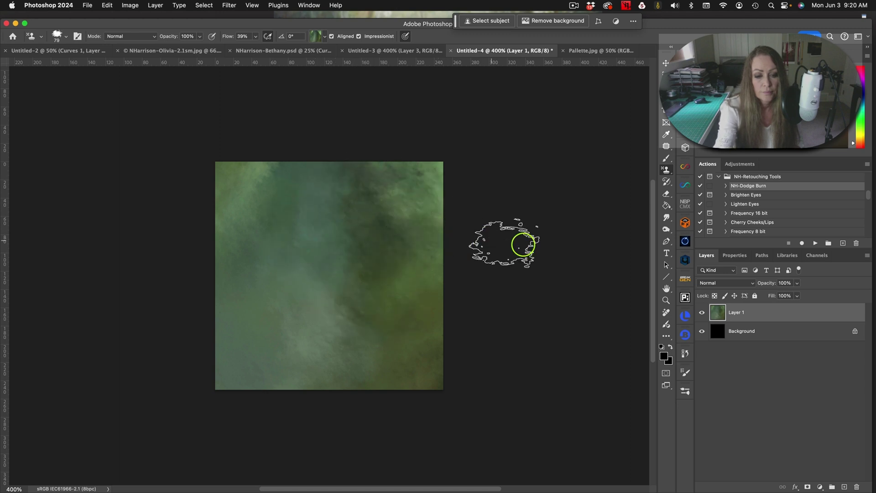
Step: Paint more texture across the whole green sample using the PAT-NH-6 brush at 71 px
left_click(685, 372)
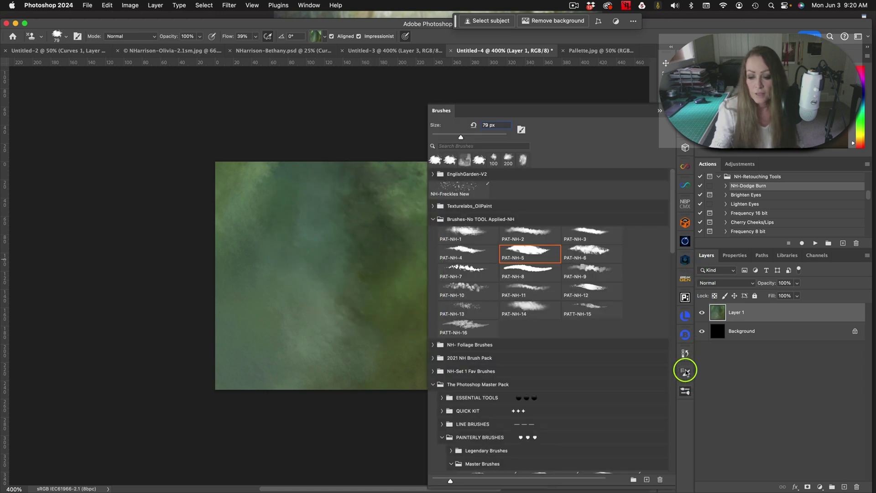
left_click(589, 250)
left_click_drag(342, 217, 309, 224)
mouse_move(249, 190)
left_mouse_down()
mouse_move(300, 208)
mouse_move(252, 226)
mouse_move(265, 299)
mouse_move(279, 250)
mouse_move(321, 277)
mouse_move(322, 350)
left_mouse_up()
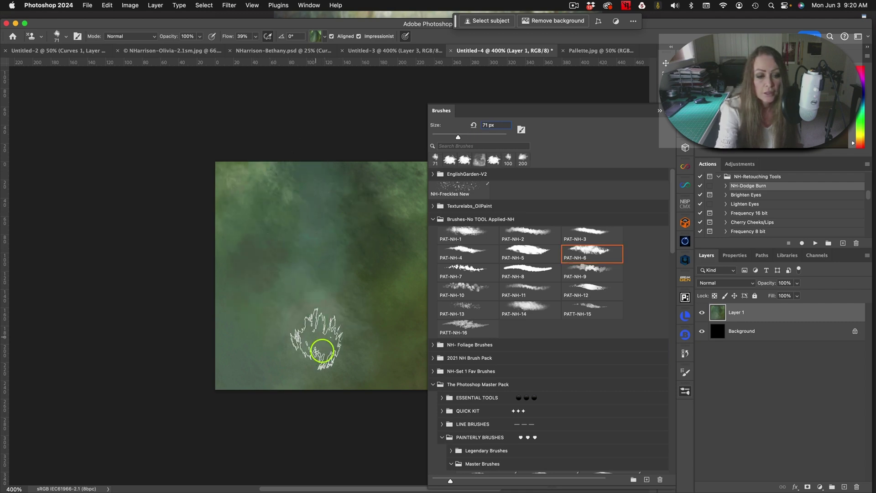
left_click(659, 110)
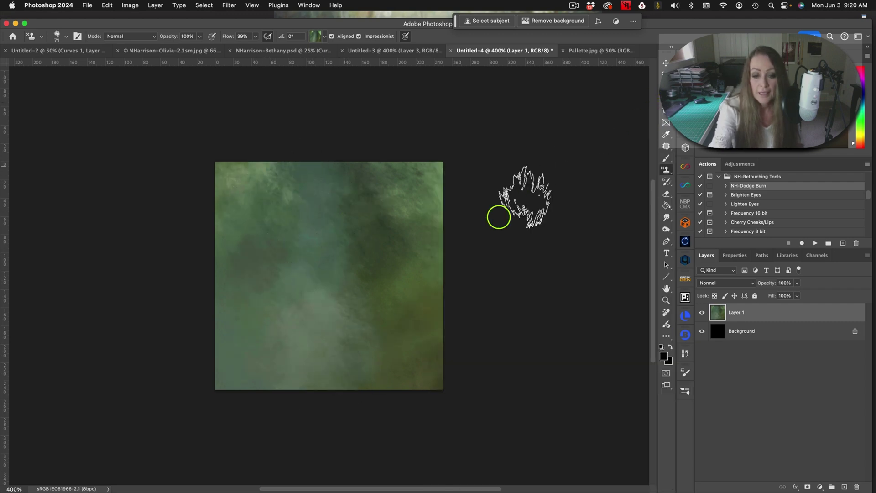
mouse_move(410, 278)
left_mouse_down()
mouse_move(430, 327)
mouse_move(435, 306)
mouse_move(382, 375)
mouse_move(373, 360)
mouse_move(407, 261)
mouse_move(393, 247)
mouse_move(428, 271)
mouse_move(424, 237)
mouse_move(384, 189)
mouse_move(386, 174)
mouse_move(448, 239)
mouse_move(452, 285)
mouse_move(420, 293)
mouse_move(420, 332)
mouse_move(376, 353)
mouse_move(327, 321)
mouse_move(380, 348)
mouse_move(347, 254)
mouse_move(331, 311)
left_mouse_up()
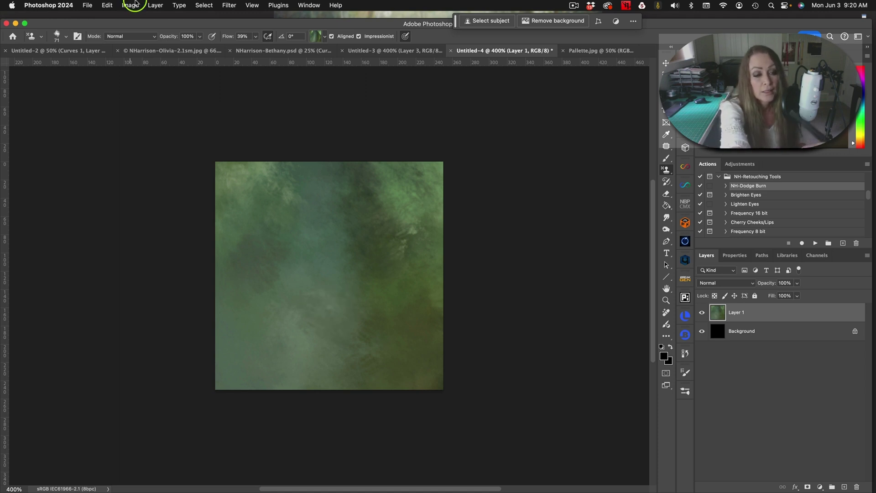
Step: Define the painted green canvas as a new pattern named PATT-NH21
left_click(109, 6)
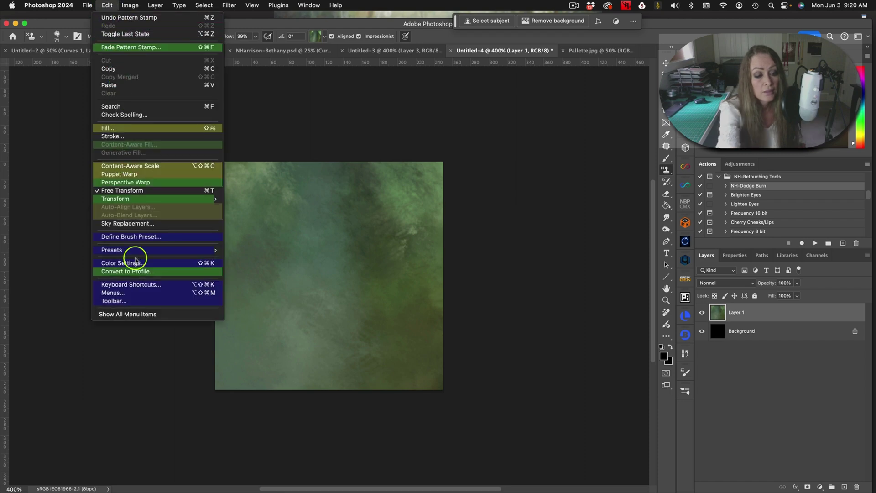
left_click(147, 314)
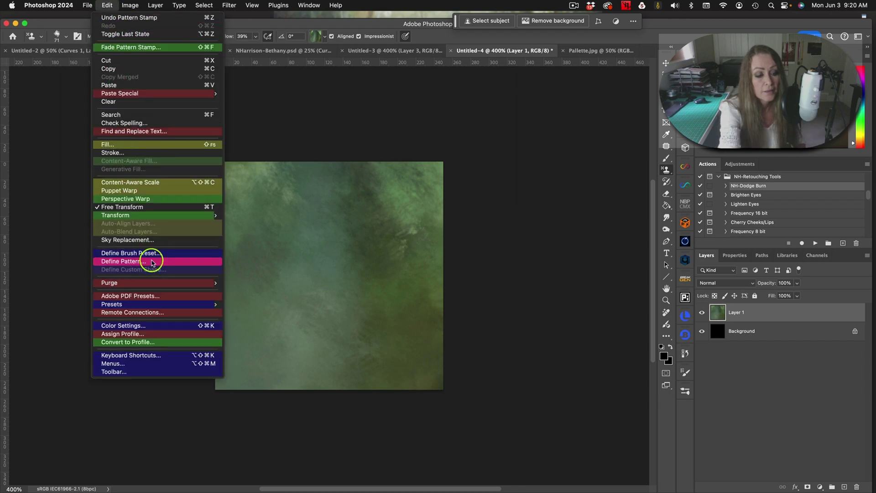
left_click(152, 261)
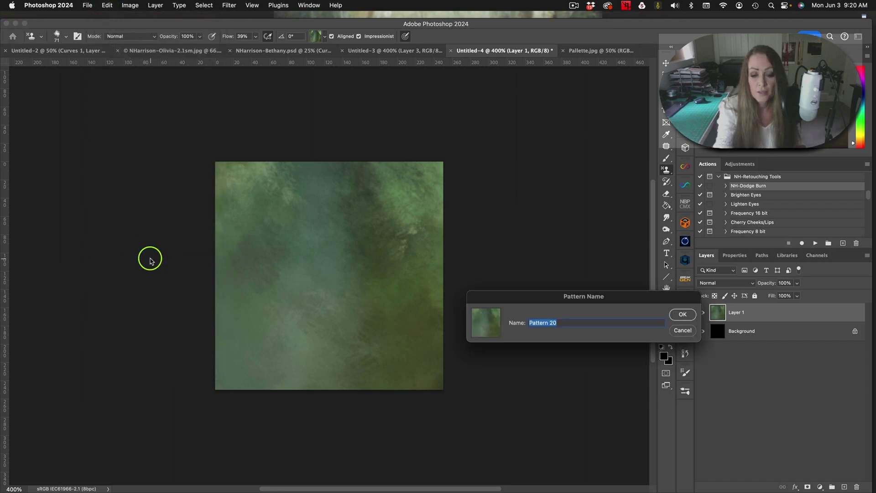
type("fP")
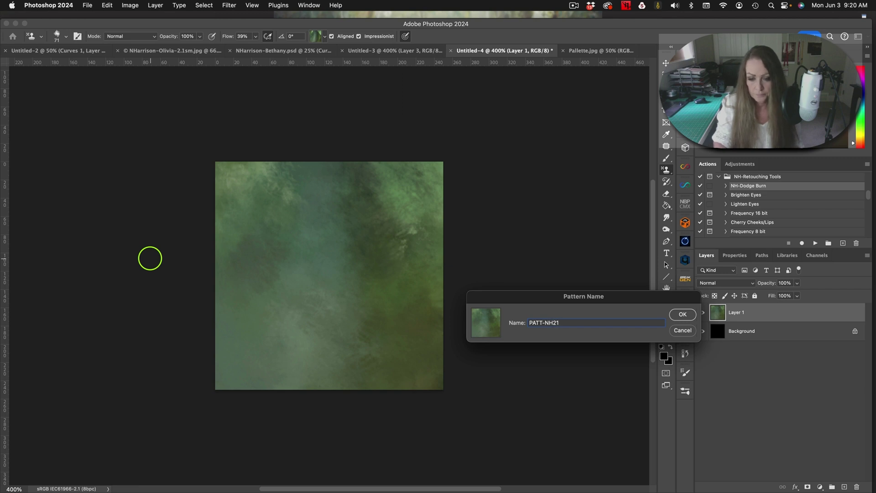
key("Return")
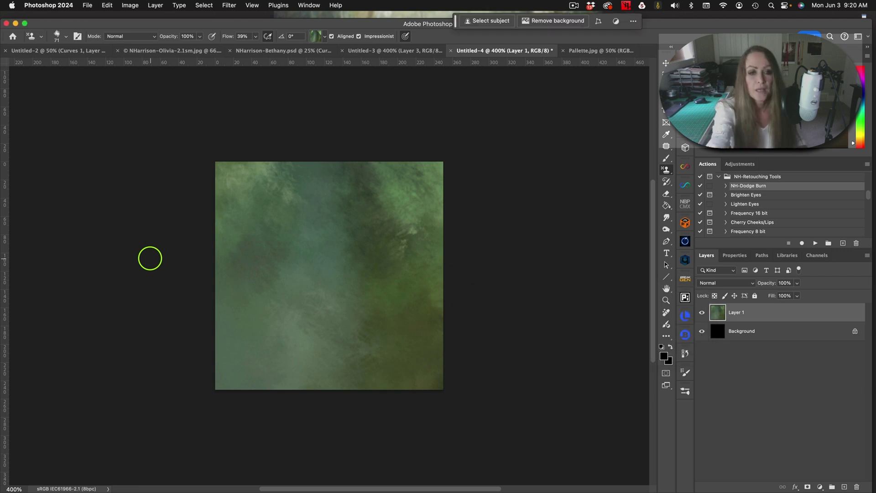
Step: Move the new soft green pattern into the NH-Painting Patterns group and delete the leftover earlier green pattern outside it
left_click(323, 36)
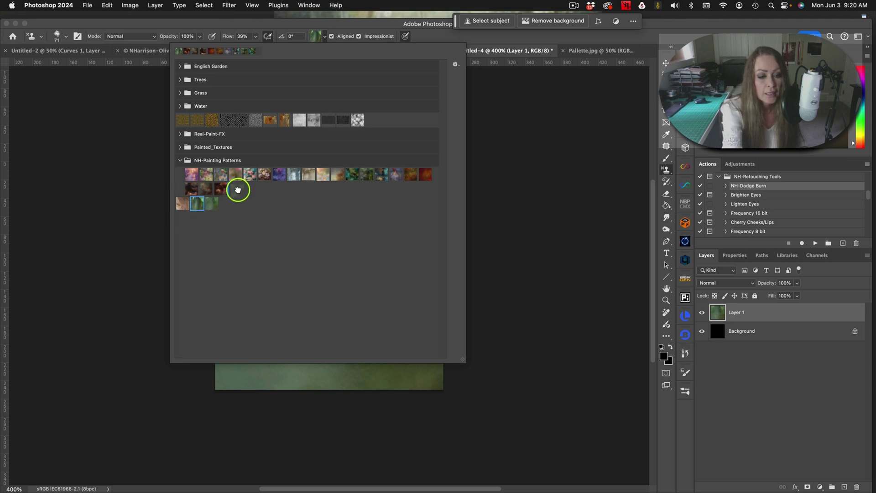
left_click_drag(238, 190, 237, 190)
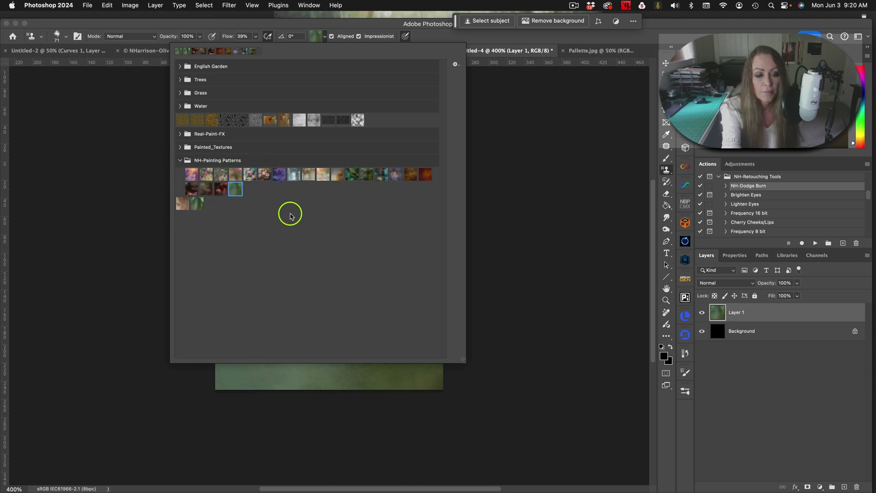
right_click(196, 203)
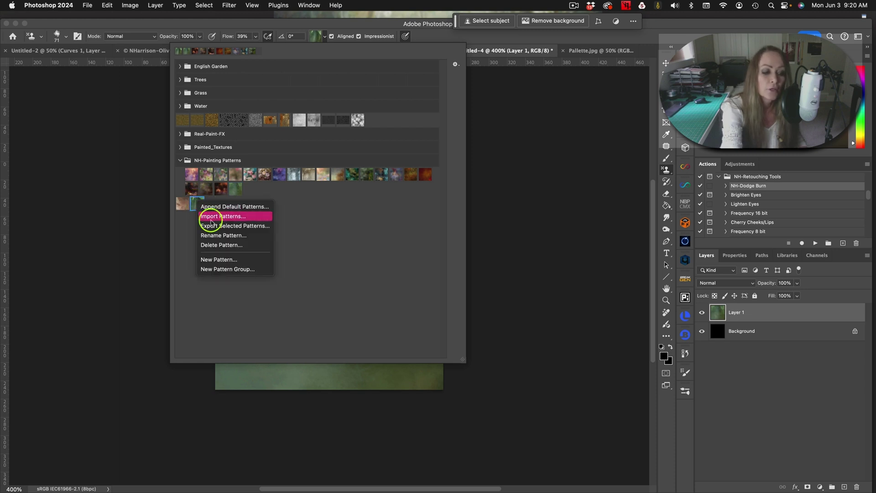
left_click(228, 245)
left_click(464, 180)
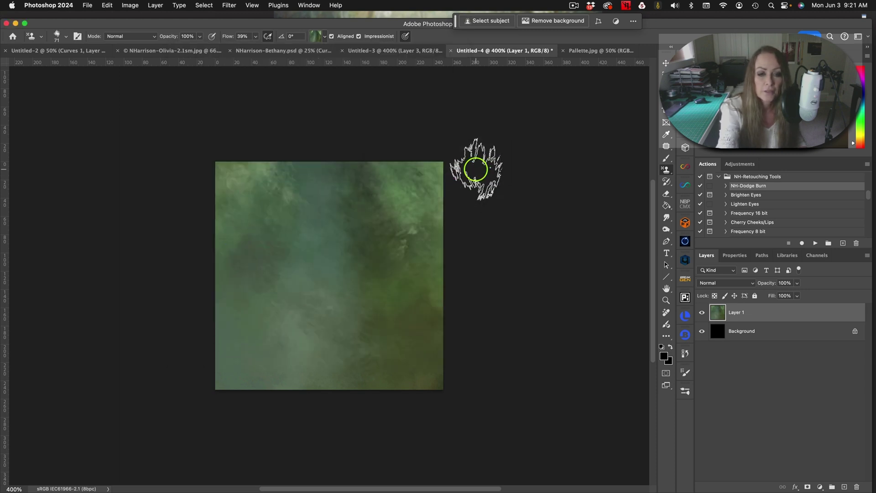
Step: Reorder the new green pattern to fifth place within the NH-Painting Patterns group
left_click(325, 39)
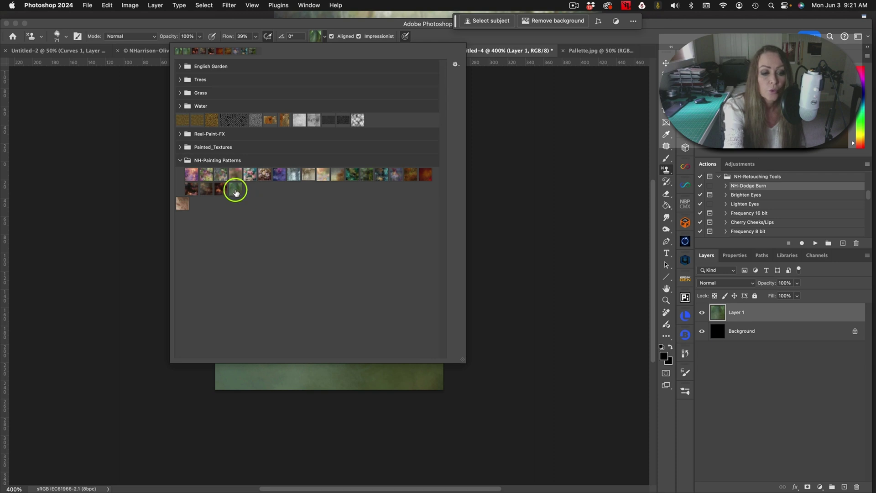
left_click_drag(243, 177, 244, 181)
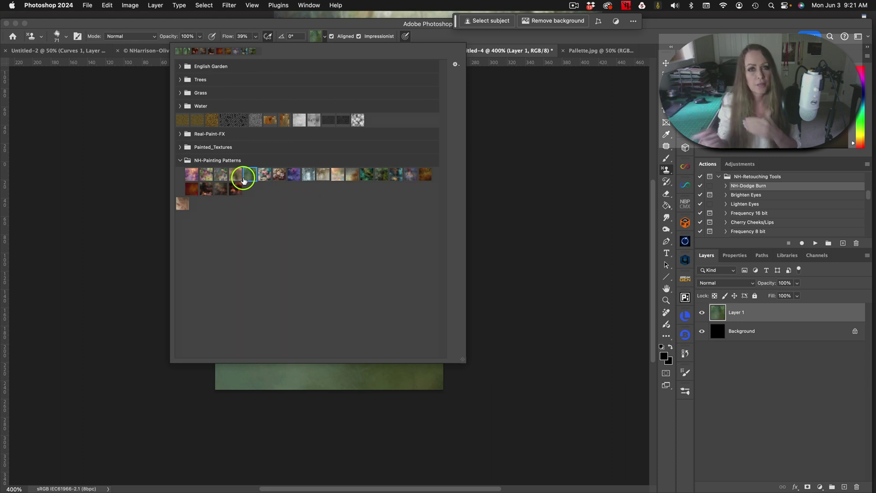
left_click(520, 112)
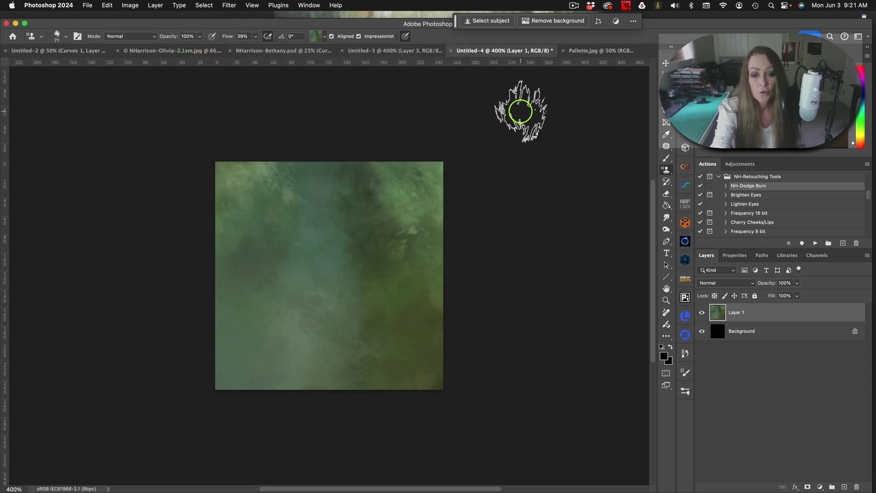
Step: Switch to the Pallette.jpg document, add an empty layer and hide the Background layer
left_click(589, 52)
left_click(845, 487)
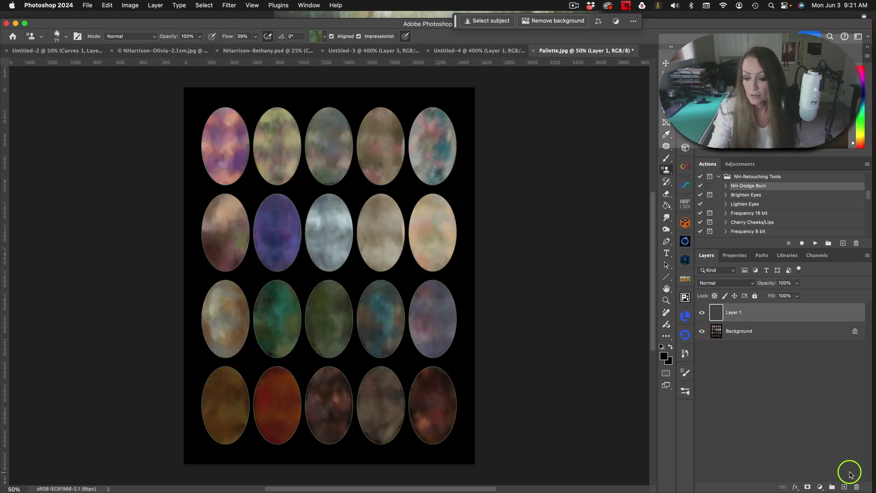
left_click(702, 332)
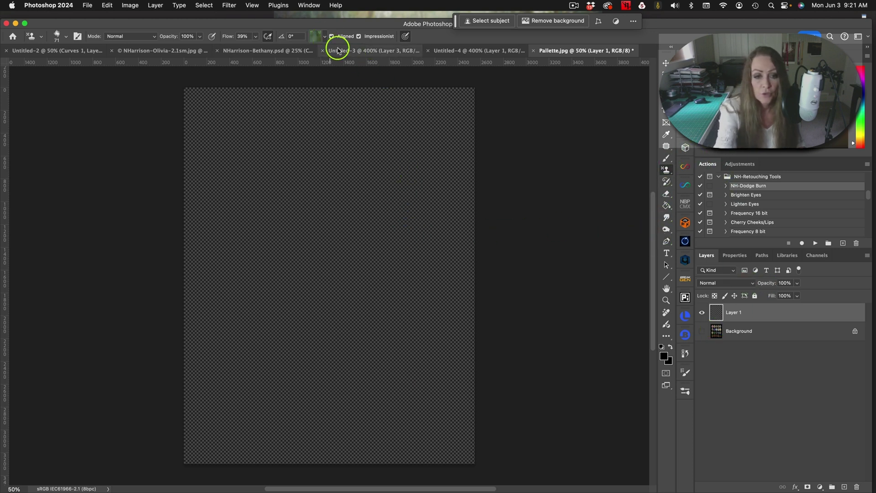
Step: Paint the upper part of the empty layer with the new green pattern, enlarging the brush to 264 px
left_click_drag(368, 197, 383, 196)
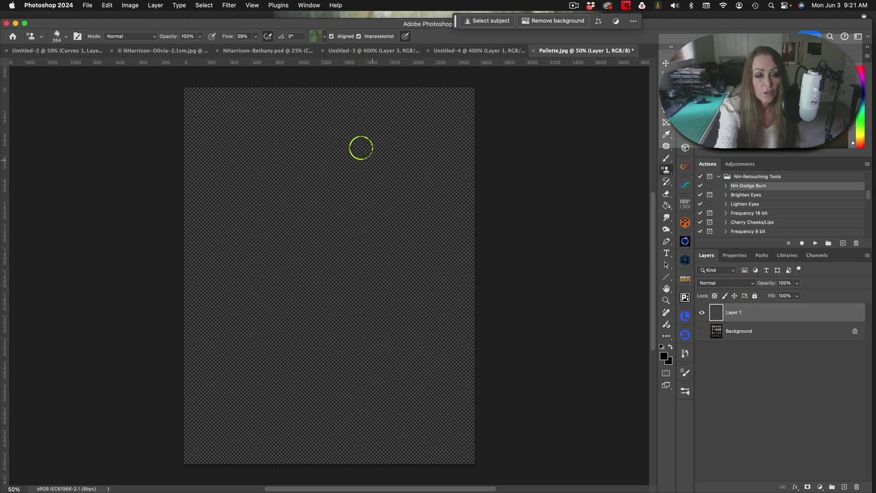
mouse_move(341, 97)
left_mouse_down()
mouse_move(313, 148)
mouse_move(384, 91)
mouse_move(374, 173)
mouse_move(393, 97)
mouse_move(423, 135)
mouse_move(464, 110)
left_mouse_up()
mouse_move(358, 102)
left_mouse_down()
mouse_move(304, 98)
mouse_move(222, 123)
mouse_move(254, 80)
mouse_move(191, 96)
mouse_move(289, 155)
mouse_move(349, 173)
mouse_move(367, 219)
mouse_move(417, 127)
mouse_move(403, 209)
mouse_move(427, 180)
mouse_move(446, 187)
mouse_move(466, 167)
mouse_move(466, 199)
left_mouse_up()
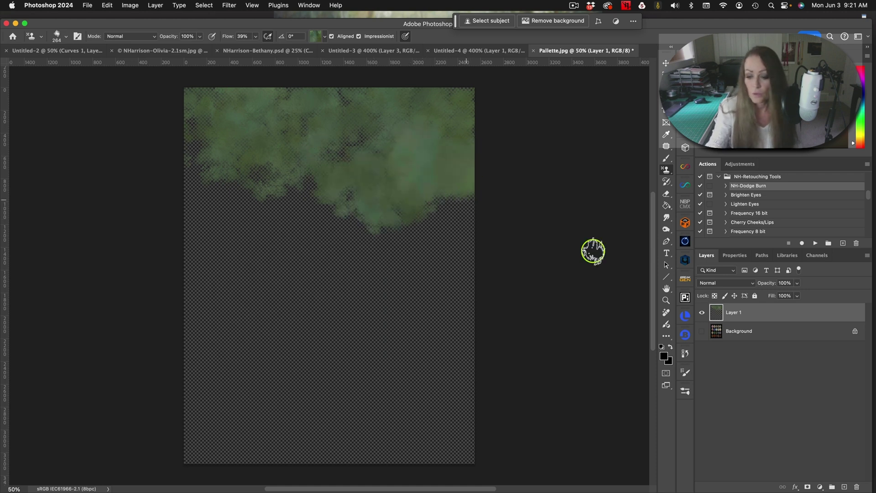
Step: Add a new layer directly above the Background and fill it with black using the Paint Bucket
left_click(781, 337)
left_click(844, 487)
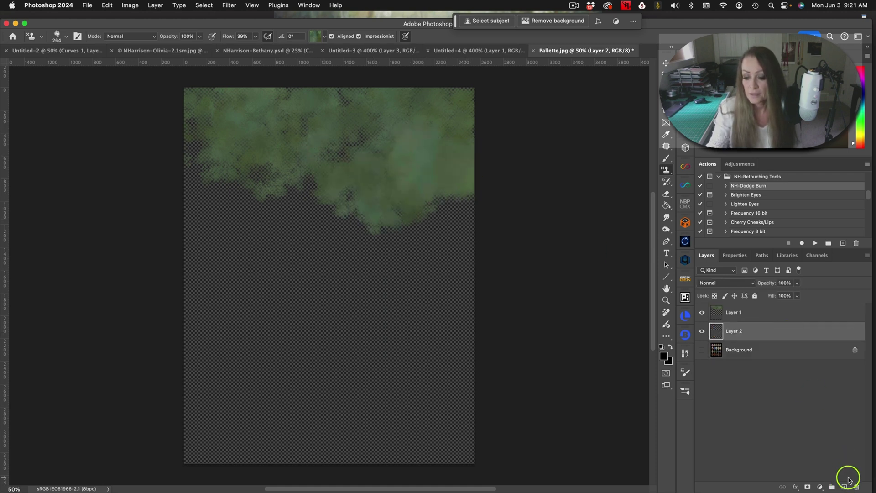
left_click(674, 204)
left_click(380, 282)
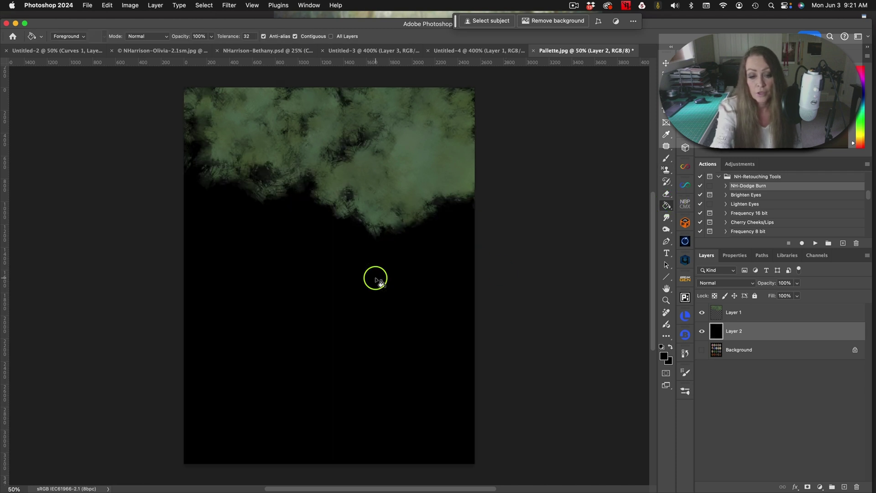
Step: Cover all of Layer 1 with the green pattern using the Pattern Stamp tool, enlarging the brush to 550 px
left_click(720, 317)
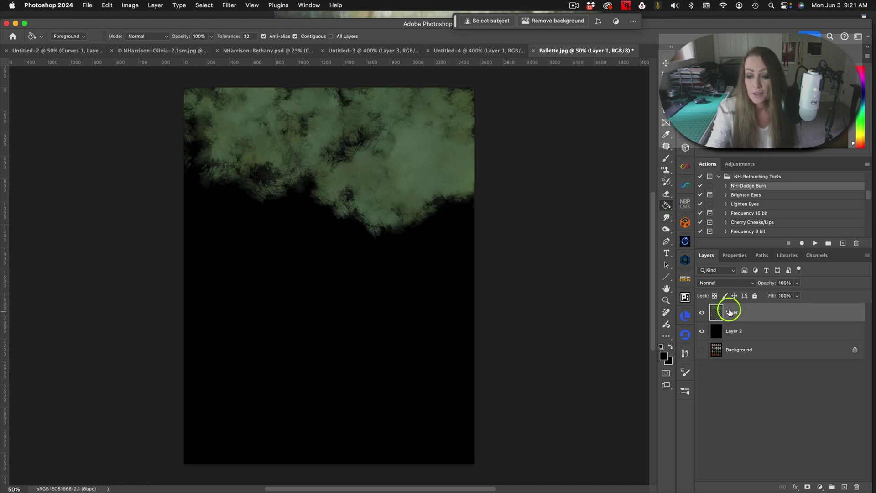
left_click(667, 169)
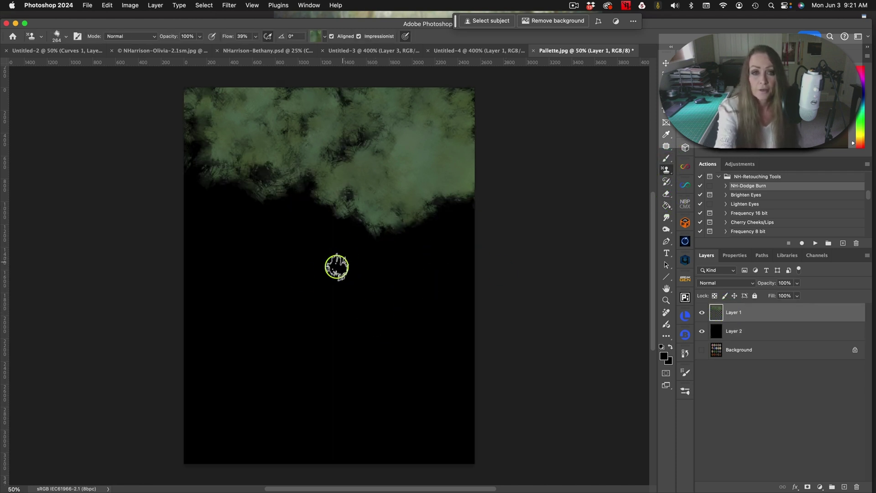
key("bracketright")
key("bracketright")
key("bracketright")
key("bracketright")
key("bracketright")
key("bracketright")
mouse_move(207, 135)
left_mouse_down()
mouse_move(234, 239)
mouse_move(218, 180)
mouse_move(255, 227)
mouse_move(309, 267)
mouse_move(364, 208)
mouse_move(377, 265)
mouse_move(426, 221)
mouse_move(451, 256)
mouse_move(439, 336)
mouse_move(360, 302)
mouse_move(343, 333)
mouse_move(299, 241)
mouse_move(300, 197)
mouse_move(245, 281)
mouse_move(216, 252)
mouse_move(233, 346)
mouse_move(204, 322)
mouse_move(257, 406)
mouse_move(202, 369)
mouse_move(249, 437)
mouse_move(228, 420)
mouse_move(314, 438)
mouse_move(272, 327)
mouse_move(338, 420)
mouse_move(384, 408)
mouse_move(424, 378)
mouse_move(449, 280)
mouse_move(423, 309)
mouse_move(367, 271)
mouse_move(431, 310)
mouse_move(465, 182)
mouse_move(457, 398)
mouse_move(432, 455)
mouse_move(443, 451)
mouse_move(361, 437)
mouse_move(394, 452)
mouse_move(321, 441)
mouse_move(325, 455)
mouse_move(274, 442)
mouse_move(348, 369)
mouse_move(317, 383)
mouse_move(276, 308)
mouse_move(313, 157)
mouse_move(362, 187)
mouse_move(424, 186)
mouse_move(422, 333)
mouse_move(401, 418)
mouse_move(452, 309)
mouse_move(417, 383)
left_mouse_up()
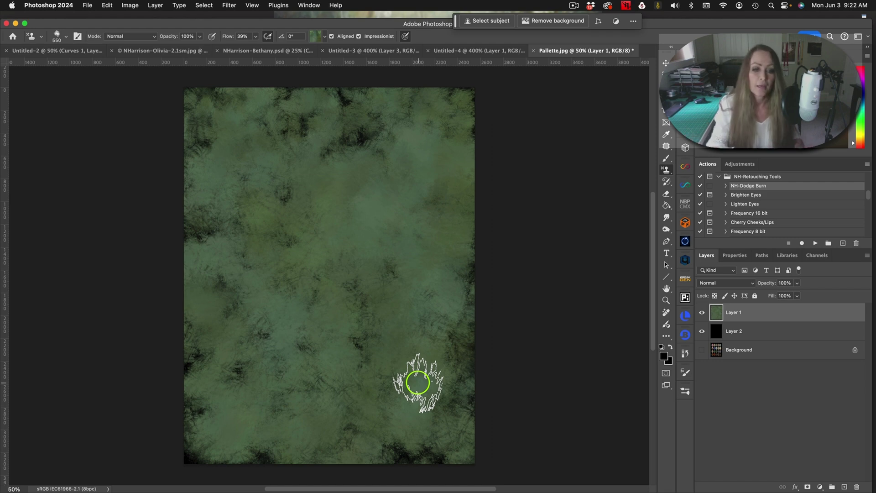
Step: Blend the second NH-Painting Patterns swatch over the green on Layer 1 with the PAT-NH-2 brush, enlarged to 819 px
left_click(325, 36)
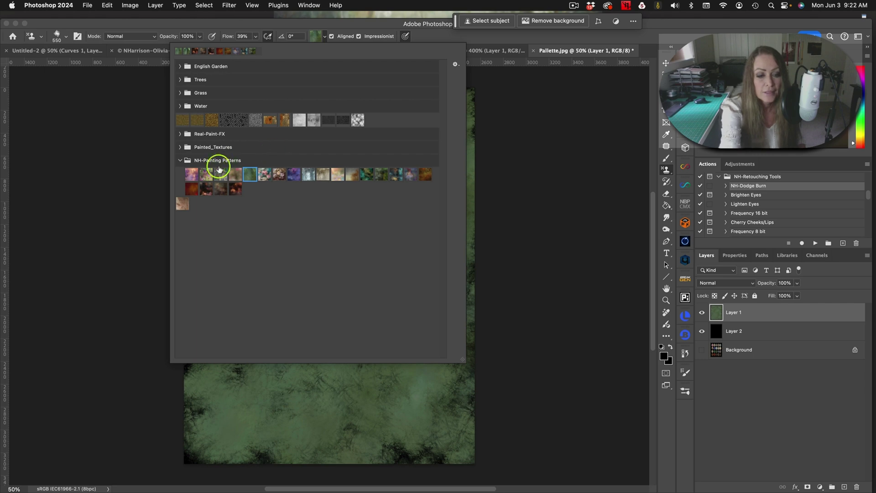
left_click(525, 152)
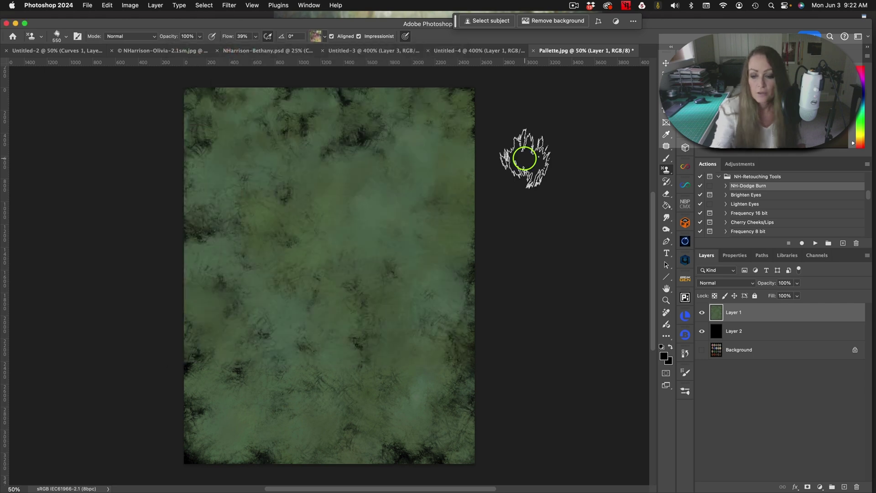
left_click(686, 388)
left_click(539, 232)
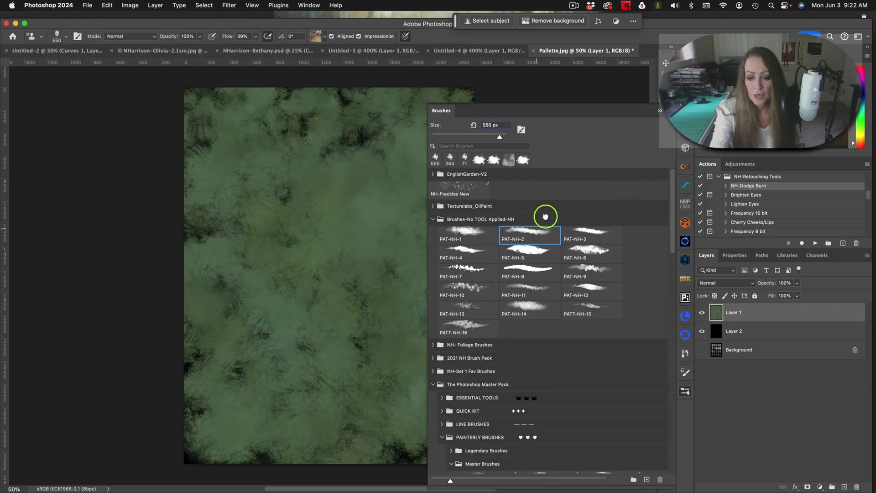
left_click(660, 112)
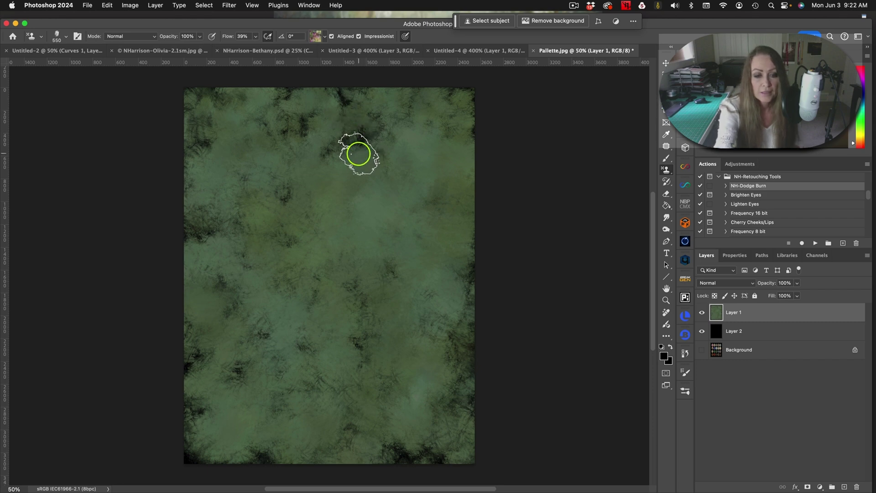
mouse_move(361, 153)
left_mouse_down()
mouse_move(371, 126)
mouse_move(355, 124)
mouse_move(368, 127)
mouse_move(321, 160)
mouse_move(357, 150)
mouse_move(318, 112)
mouse_move(307, 131)
mouse_move(272, 99)
mouse_move(244, 112)
mouse_move(189, 111)
mouse_move(243, 162)
mouse_move(337, 133)
mouse_move(338, 224)
mouse_move(387, 150)
mouse_move(345, 105)
mouse_move(376, 122)
mouse_move(347, 83)
mouse_move(414, 132)
mouse_move(429, 104)
mouse_move(456, 133)
mouse_move(463, 107)
mouse_move(472, 131)
mouse_move(435, 91)
mouse_move(472, 118)
mouse_move(455, 267)
mouse_move(462, 297)
mouse_move(472, 288)
mouse_move(455, 324)
mouse_move(443, 218)
mouse_move(398, 244)
mouse_move(298, 203)
mouse_move(256, 220)
mouse_move(235, 166)
mouse_move(200, 198)
mouse_move(200, 132)
mouse_move(220, 269)
mouse_move(204, 194)
mouse_move(218, 296)
mouse_move(190, 246)
mouse_move(194, 356)
mouse_move(212, 399)
mouse_move(182, 351)
mouse_move(239, 451)
mouse_move(279, 309)
mouse_move(311, 359)
mouse_move(338, 208)
mouse_move(312, 263)
mouse_move(265, 256)
mouse_move(269, 206)
mouse_move(332, 147)
mouse_move(338, 207)
mouse_move(287, 160)
mouse_move(276, 122)
mouse_move(374, 140)
mouse_move(372, 254)
mouse_move(358, 318)
mouse_move(343, 342)
mouse_move(403, 313)
mouse_move(434, 259)
mouse_move(421, 310)
mouse_move(460, 344)
mouse_move(470, 373)
mouse_move(441, 446)
mouse_move(346, 439)
mouse_move(386, 466)
mouse_move(244, 427)
mouse_move(241, 442)
mouse_move(186, 425)
mouse_move(247, 424)
mouse_move(234, 205)
left_mouse_up()
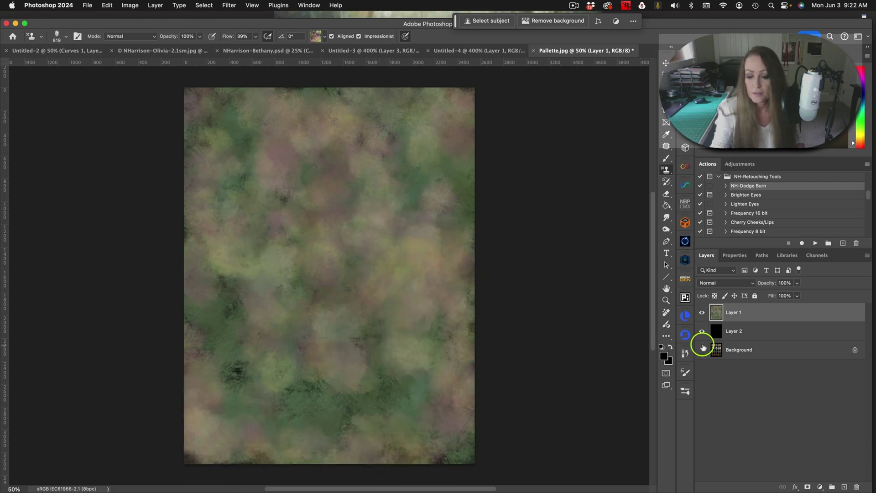
Step: Paint the dark green NH-Painting Patterns swatch around the edges of Layer 1, leaving the centre lighter
left_click(324, 38)
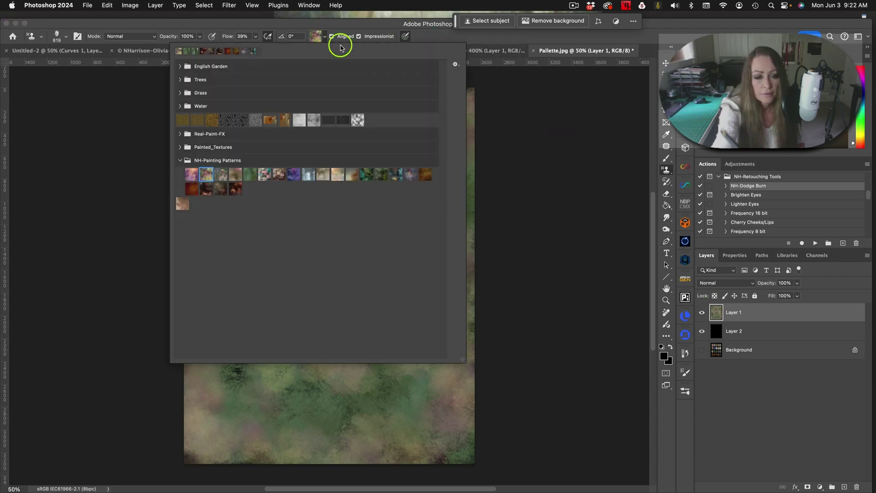
left_click(384, 175)
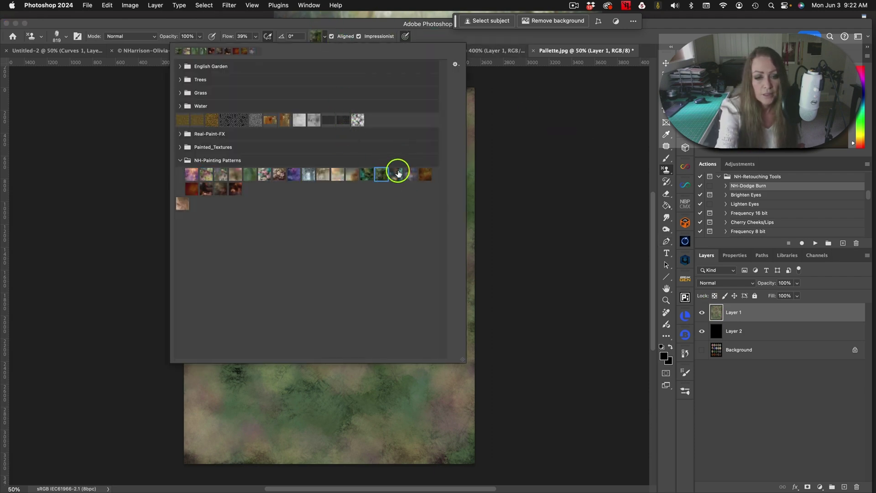
left_click(531, 186)
mouse_move(466, 120)
left_mouse_down()
mouse_move(351, 91)
mouse_move(245, 117)
mouse_move(187, 150)
mouse_move(245, 180)
mouse_move(215, 190)
mouse_move(225, 256)
mouse_move(208, 340)
mouse_move(211, 458)
mouse_move(463, 424)
mouse_move(426, 365)
mouse_move(454, 262)
mouse_move(417, 182)
mouse_move(362, 188)
mouse_move(319, 137)
mouse_move(268, 231)
mouse_move(238, 343)
mouse_move(343, 401)
mouse_move(429, 313)
mouse_move(399, 416)
mouse_move(347, 442)
mouse_move(435, 265)
mouse_move(421, 220)
mouse_move(386, 209)
mouse_move(446, 303)
mouse_move(423, 149)
mouse_move(365, 200)
mouse_move(331, 199)
mouse_move(292, 135)
mouse_move(392, 121)
mouse_move(461, 168)
mouse_move(434, 256)
mouse_move(462, 348)
mouse_move(234, 387)
left_mouse_up()
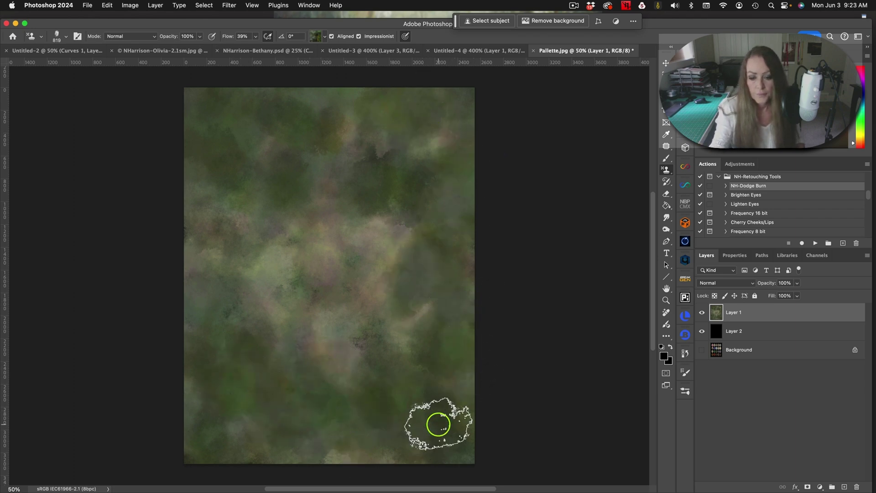
Step: Switch the Pattern Stamp to the PAT-NH-7 brush and the orange-brown swatch in the NH-Painting Patterns group
left_click(686, 392)
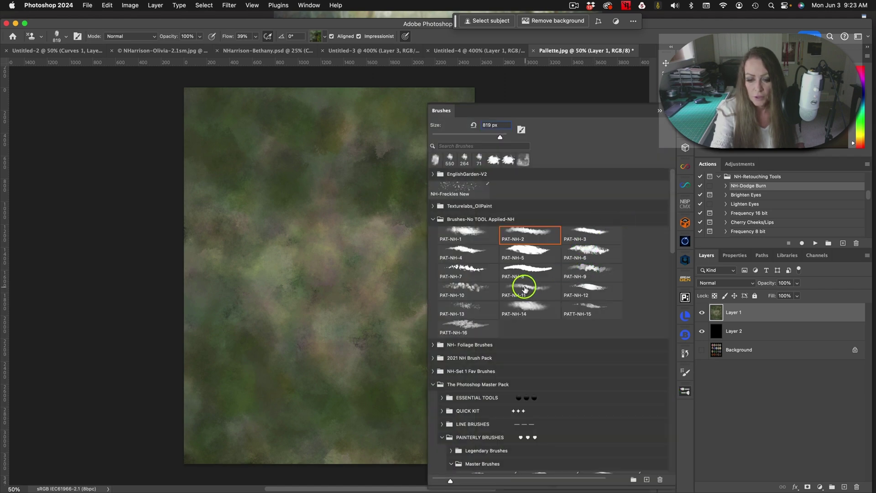
left_click(473, 269)
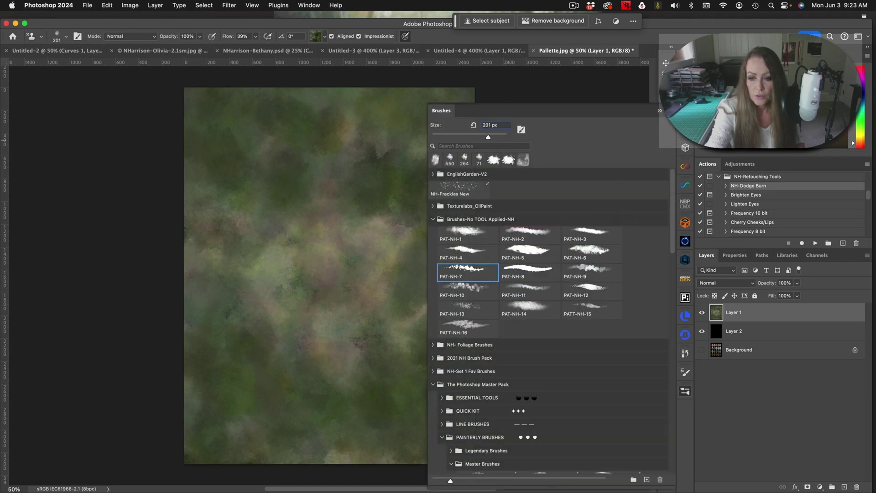
left_click(659, 110)
left_click(325, 37)
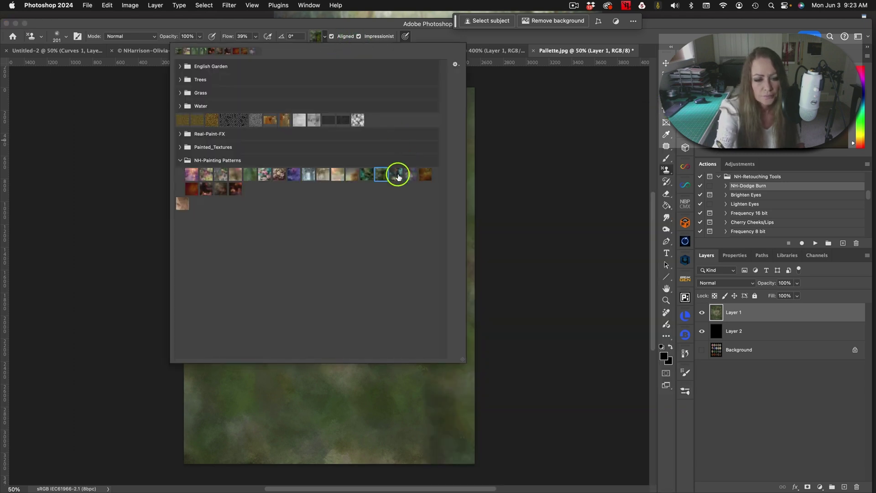
left_click(423, 176)
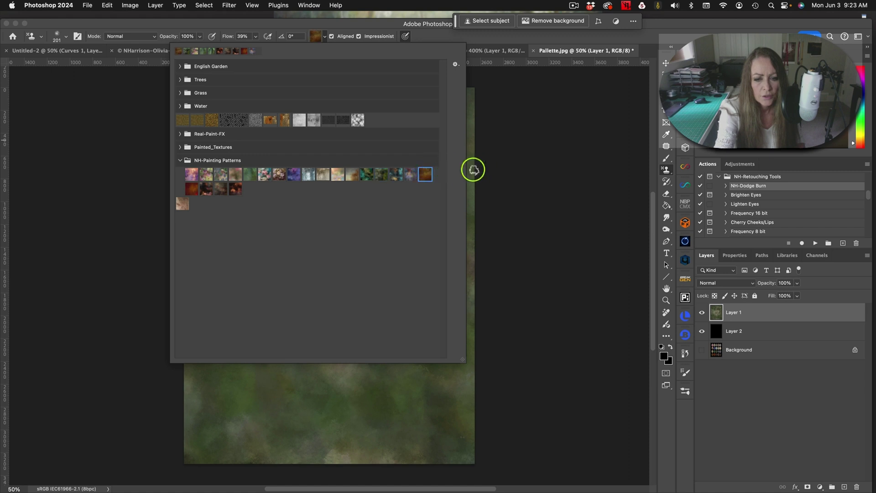
left_click(504, 155)
left_click_drag(427, 140, 445, 137)
mouse_move(424, 107)
left_mouse_down()
mouse_move(422, 154)
mouse_move(446, 129)
mouse_move(459, 90)
mouse_move(471, 124)
mouse_move(466, 107)
mouse_move(401, 93)
mouse_move(460, 126)
left_mouse_up()
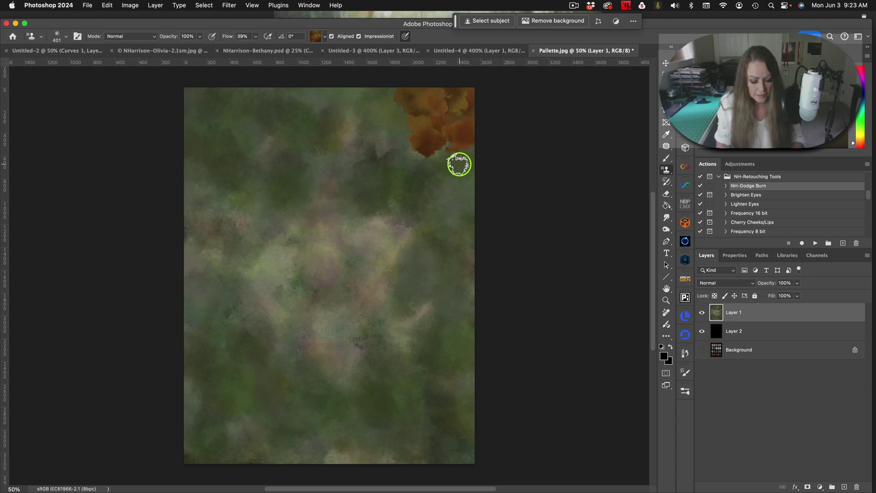
key("super+z")
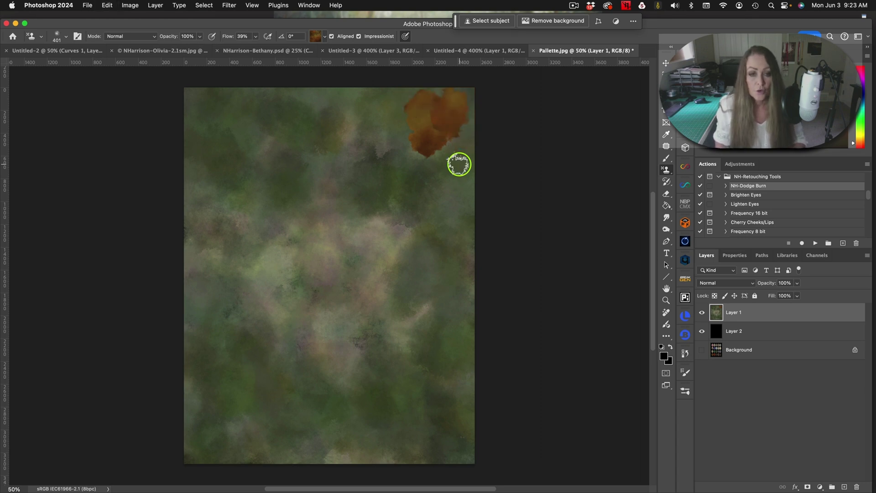
key("super+z")
key("super+z")
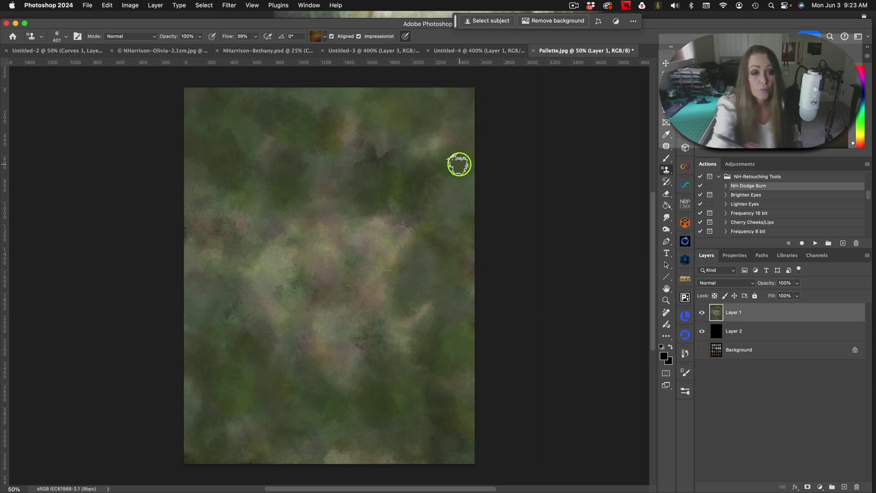
Step: Lower the Pattern Stamp opacity to 29% and dab the orange-brown pattern along the upper and right areas of Layer 1
left_click(201, 36)
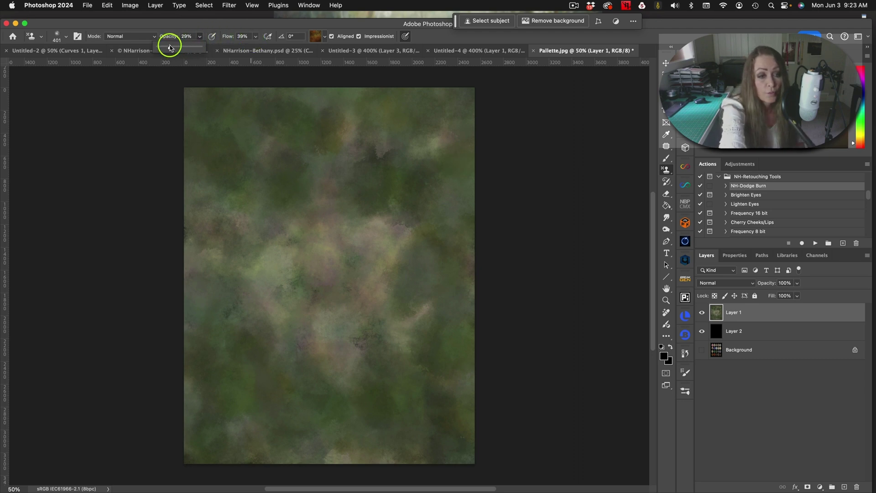
left_click_drag(435, 101, 469, 99)
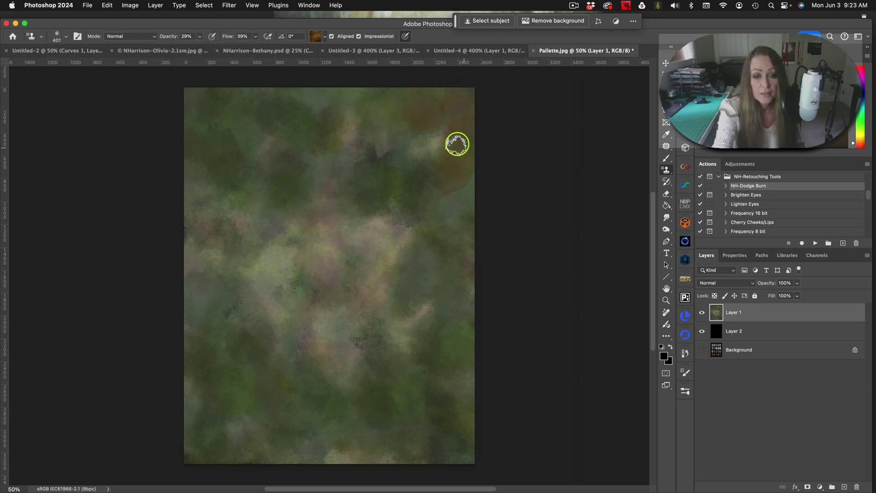
mouse_move(457, 144)
left_mouse_down()
mouse_move(423, 124)
mouse_move(434, 183)
mouse_move(475, 161)
mouse_move(468, 214)
mouse_move(466, 194)
mouse_move(442, 178)
mouse_move(425, 85)
mouse_move(401, 168)
left_mouse_up()
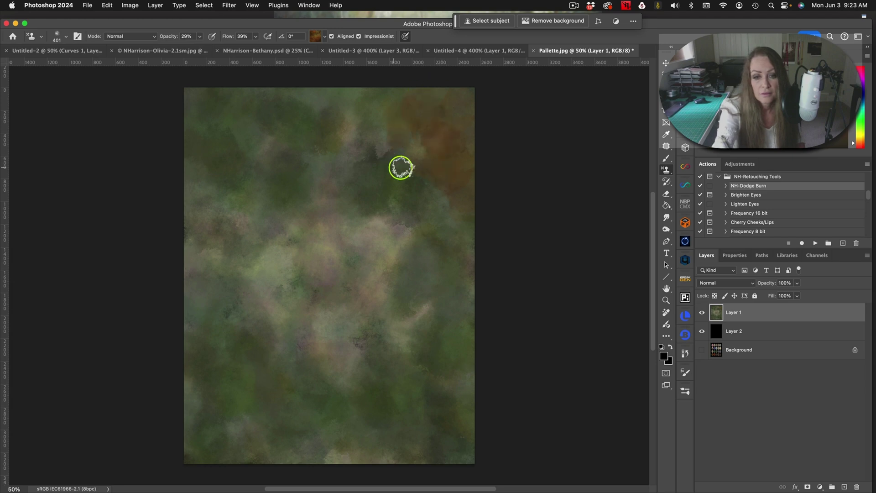
mouse_move(255, 114)
left_mouse_down()
mouse_move(268, 124)
mouse_move(265, 169)
left_mouse_up()
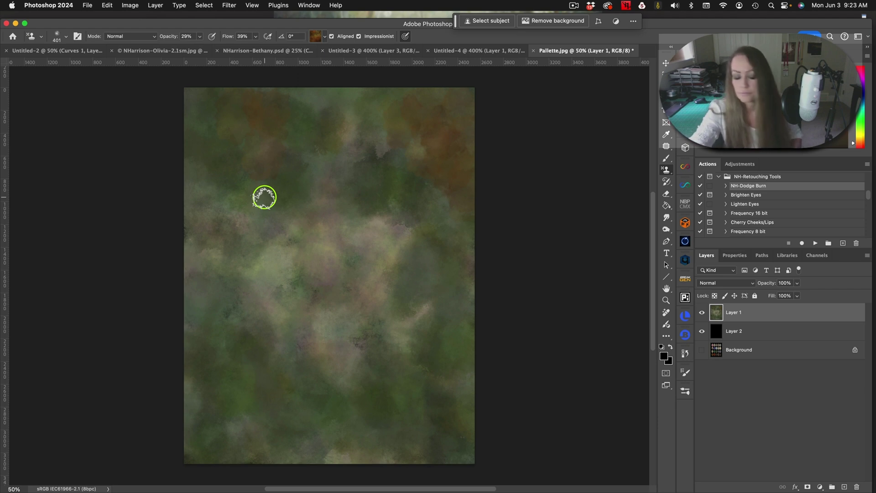
mouse_move(319, 90)
left_mouse_down()
mouse_move(368, 136)
mouse_move(375, 120)
left_mouse_up()
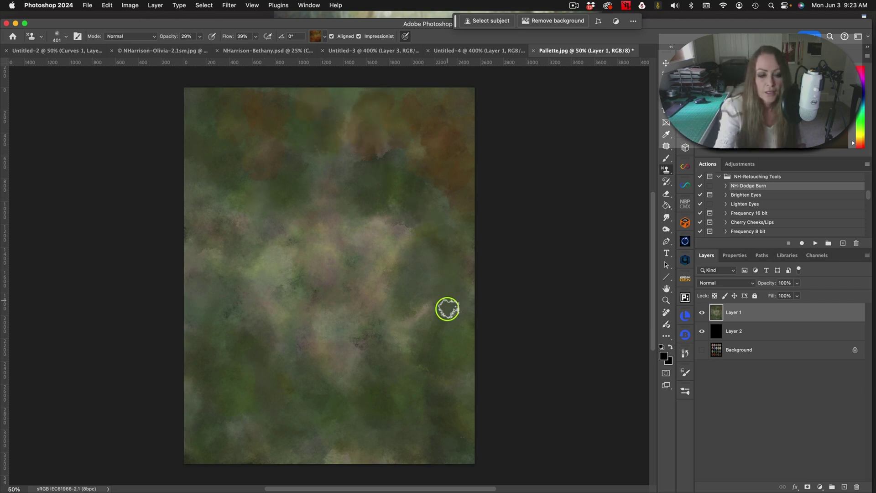
mouse_move(447, 309)
left_mouse_down()
mouse_move(435, 329)
mouse_move(464, 334)
left_mouse_up()
mouse_move(455, 275)
left_mouse_down()
mouse_move(428, 204)
mouse_move(455, 261)
mouse_move(463, 352)
left_mouse_up()
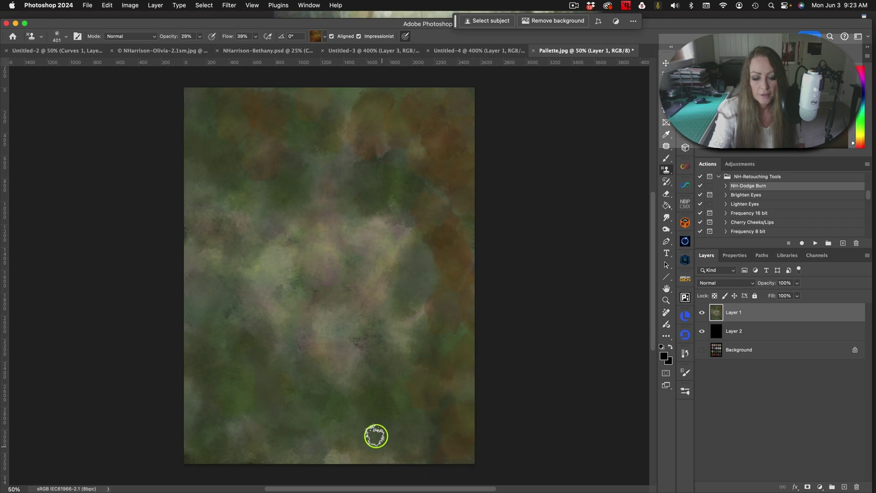
Step: Extend the orange-brown dabs over the bottom, left side and centre of Layer 1, enlarging the brush to 503 px
mouse_move(376, 436)
left_mouse_down()
mouse_move(362, 460)
mouse_move(323, 435)
mouse_move(310, 457)
mouse_move(255, 417)
mouse_move(241, 461)
mouse_move(209, 382)
left_mouse_up()
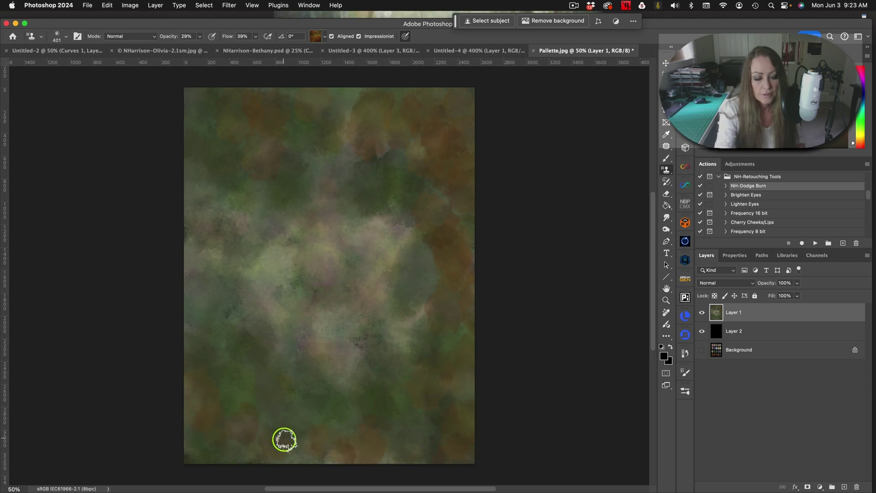
left_click_drag(284, 439, 274, 440)
left_click_drag(264, 348, 275, 350)
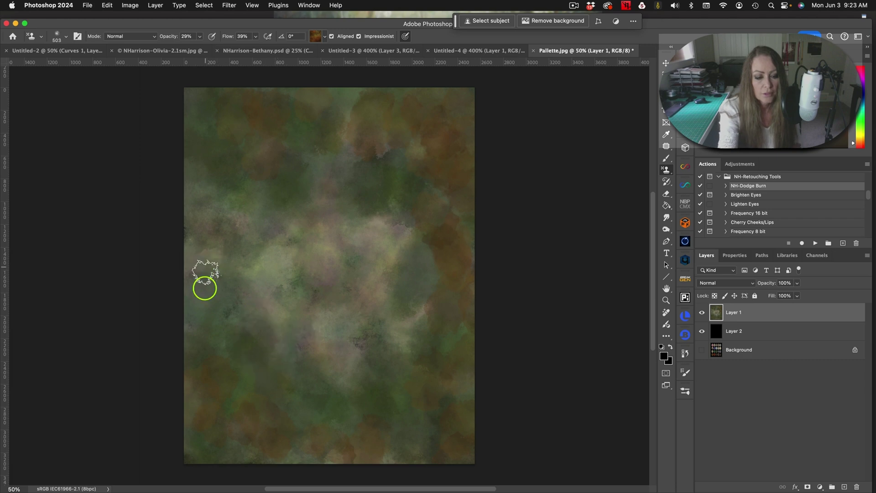
mouse_move(204, 288)
left_mouse_down()
mouse_move(241, 202)
mouse_move(251, 211)
left_mouse_up()
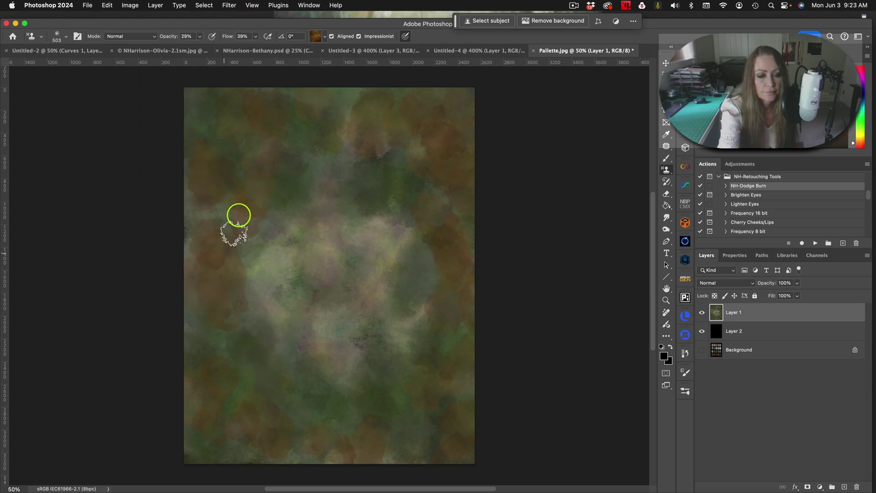
mouse_move(336, 239)
left_mouse_down()
mouse_move(294, 284)
mouse_move(309, 242)
mouse_move(397, 259)
mouse_move(378, 310)
mouse_move(338, 279)
mouse_move(345, 350)
mouse_move(262, 279)
mouse_move(317, 334)
mouse_move(385, 331)
mouse_move(400, 301)
mouse_move(347, 265)
mouse_move(339, 199)
mouse_move(350, 140)
mouse_move(322, 175)
mouse_move(359, 95)
mouse_move(441, 107)
mouse_move(462, 155)
mouse_move(440, 340)
mouse_move(456, 394)
left_mouse_up()
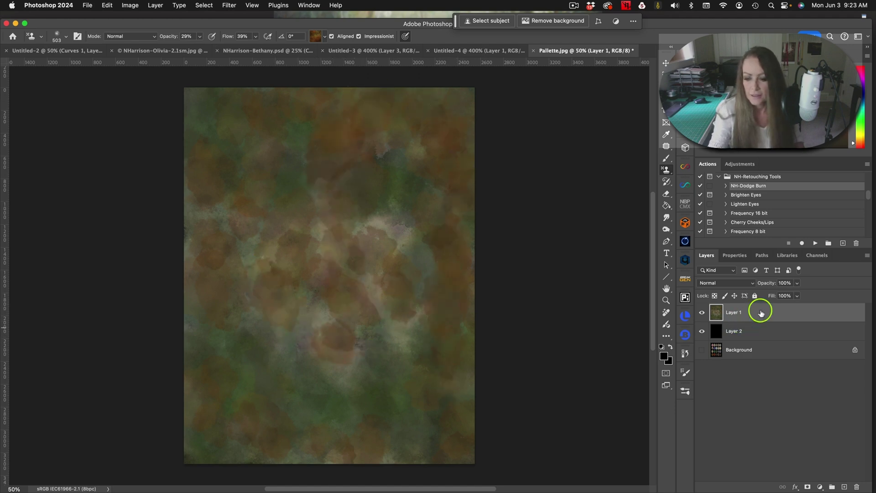
Step: Add a new layer above Layer 1 and blend the green NH-Painting Patterns swatch over it with a brush enlarged to 705 px
left_click(844, 487)
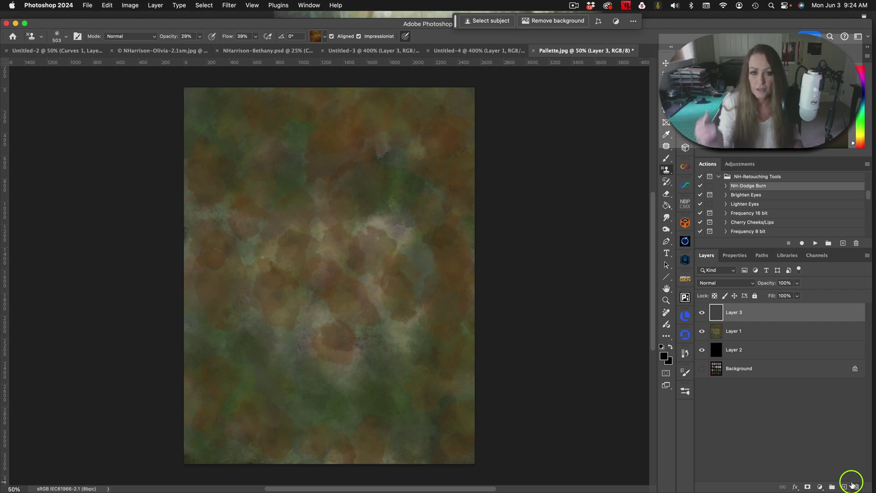
left_click(326, 38)
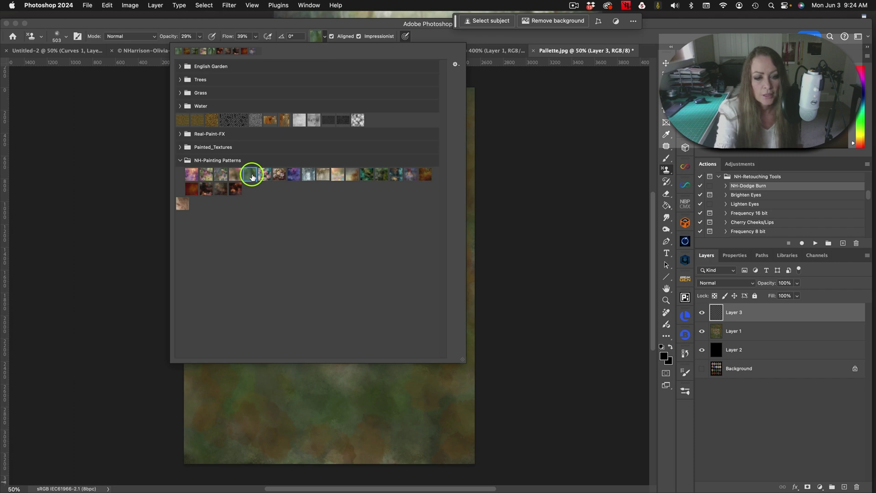
left_click(551, 211)
left_click(685, 391)
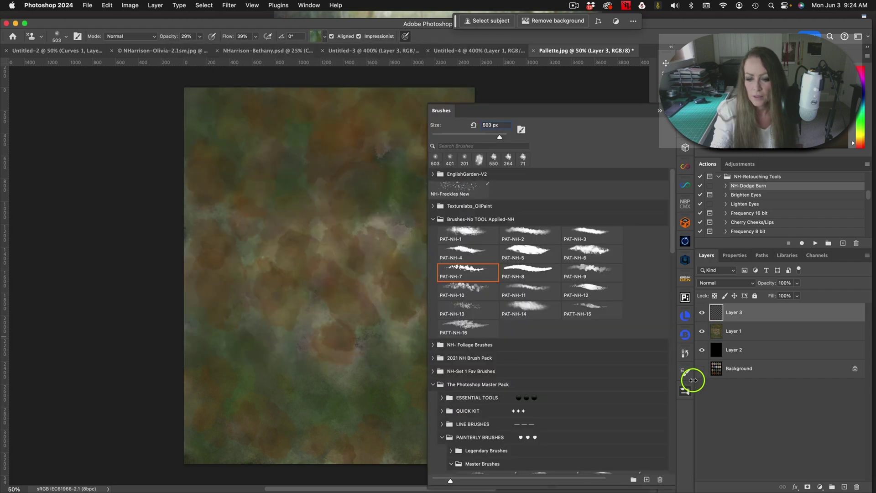
left_click(660, 110)
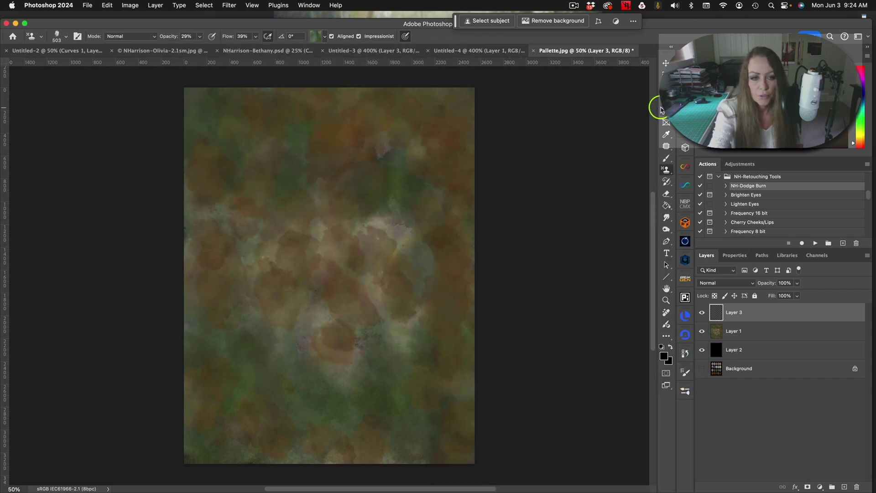
left_click_drag(359, 182, 383, 181)
mouse_move(384, 174)
left_mouse_down()
mouse_move(332, 132)
mouse_move(274, 147)
mouse_move(336, 126)
mouse_move(281, 171)
mouse_move(261, 92)
mouse_move(219, 92)
mouse_move(229, 168)
mouse_move(318, 207)
mouse_move(364, 121)
mouse_move(380, 211)
mouse_move(377, 137)
mouse_move(402, 143)
mouse_move(347, 185)
mouse_move(342, 178)
mouse_move(350, 228)
mouse_move(279, 242)
mouse_move(246, 182)
mouse_move(245, 228)
mouse_move(201, 196)
mouse_move(266, 235)
mouse_move(314, 273)
mouse_move(308, 279)
mouse_move(366, 290)
mouse_move(359, 235)
mouse_move(384, 260)
mouse_move(393, 200)
mouse_move(413, 254)
mouse_move(404, 140)
mouse_move(405, 227)
mouse_move(376, 121)
mouse_move(444, 199)
mouse_move(447, 235)
mouse_move(388, 305)
mouse_move(410, 214)
mouse_move(377, 225)
mouse_move(352, 329)
mouse_move(322, 201)
mouse_move(306, 315)
mouse_move(261, 265)
mouse_move(315, 287)
left_mouse_up()
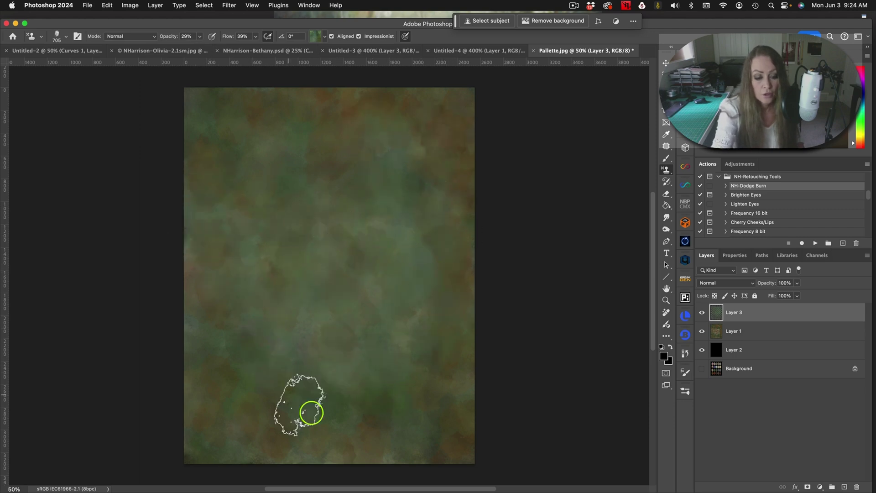
Step: Blend the tan-orange NH-Painting Patterns swatch over the green on Layer 3 with the Pattern Stamp
left_click(324, 36)
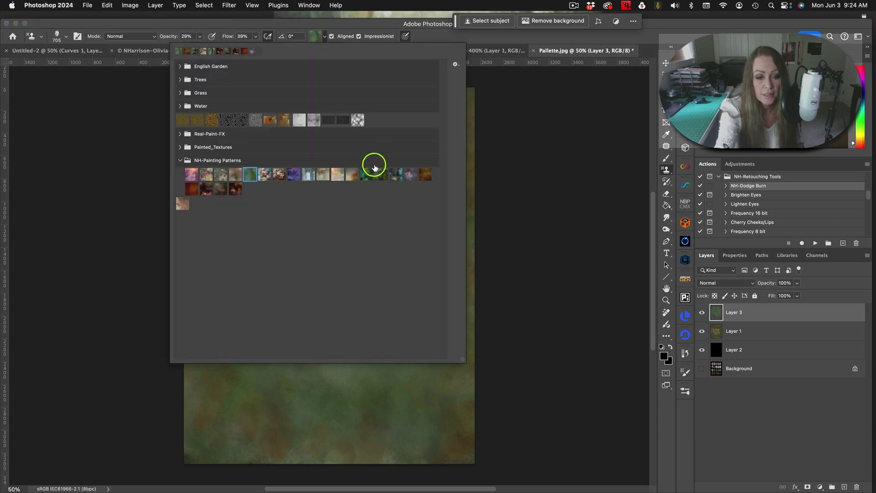
left_click(353, 174)
left_click(522, 144)
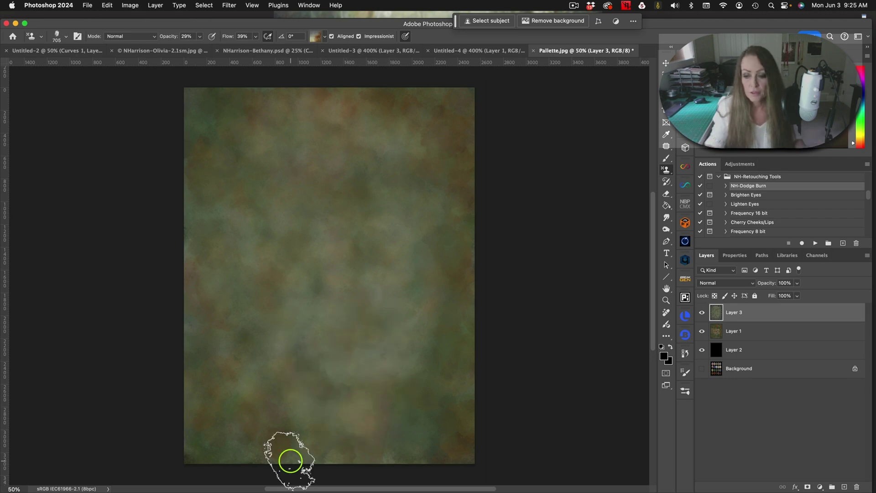
Step: Add a Curves adjustment layer above Layer 3 and shape an S-curve that deepens the shadows and lifts the highlights
left_click(820, 488)
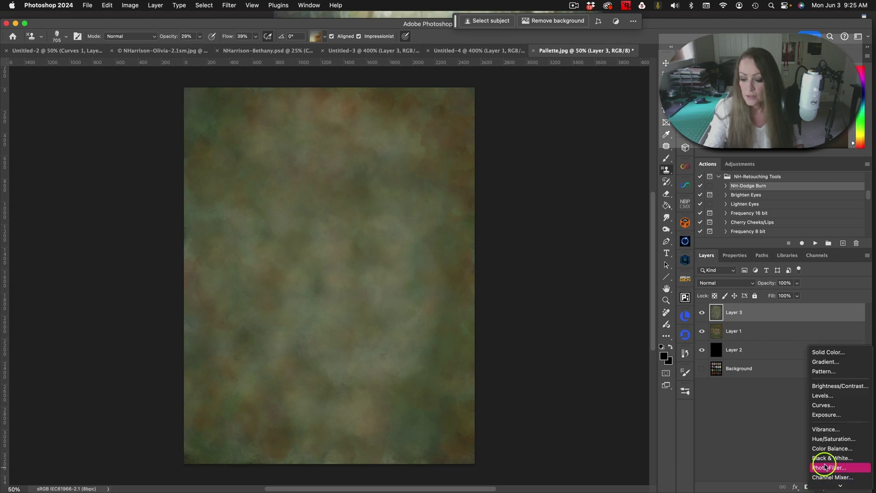
left_click(823, 404)
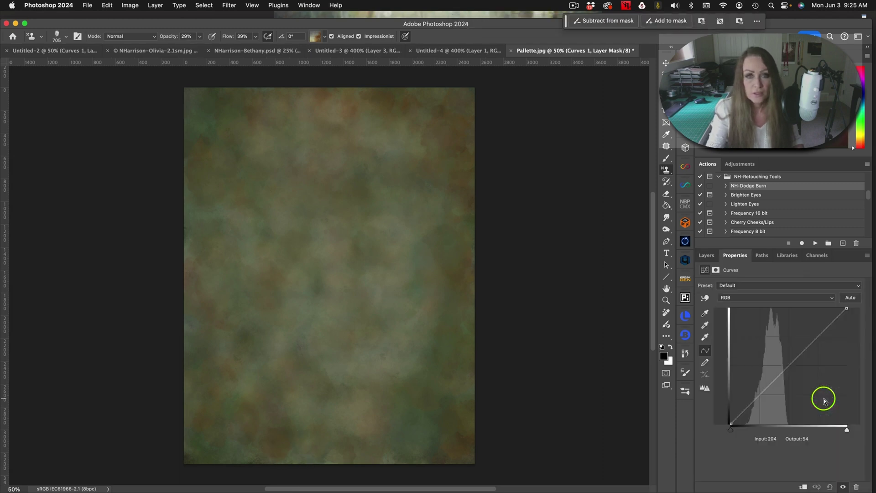
left_click_drag(756, 394, 759, 402)
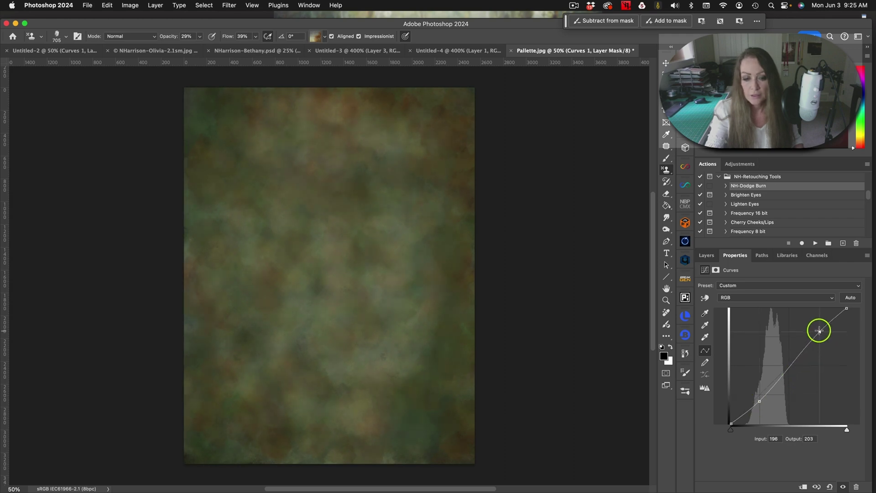
left_click_drag(763, 400, 770, 394)
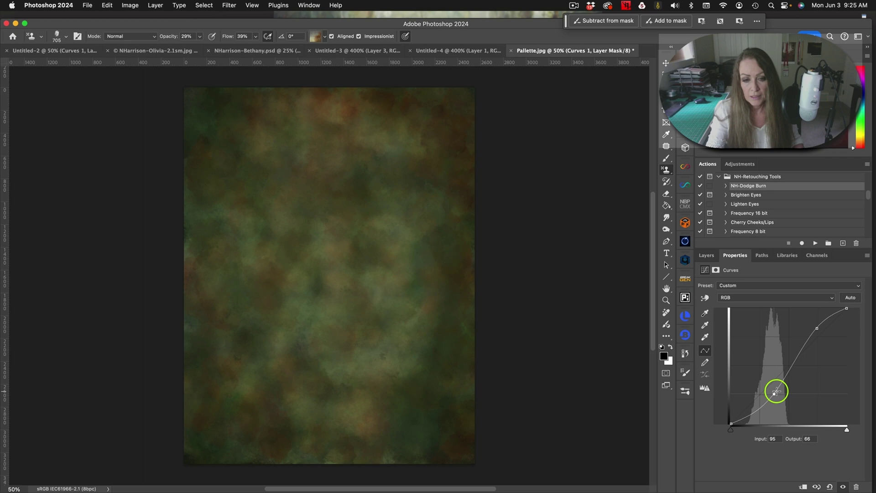
left_click(708, 255)
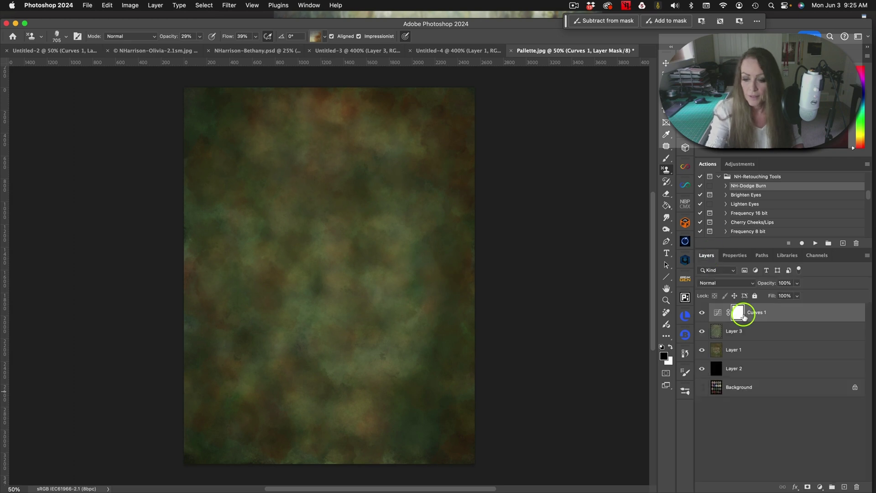
Step: Paint black over the centre of the Curves 1 layer mask with a large NH Soft Paint Brush to soften the contrast there
left_click(666, 159)
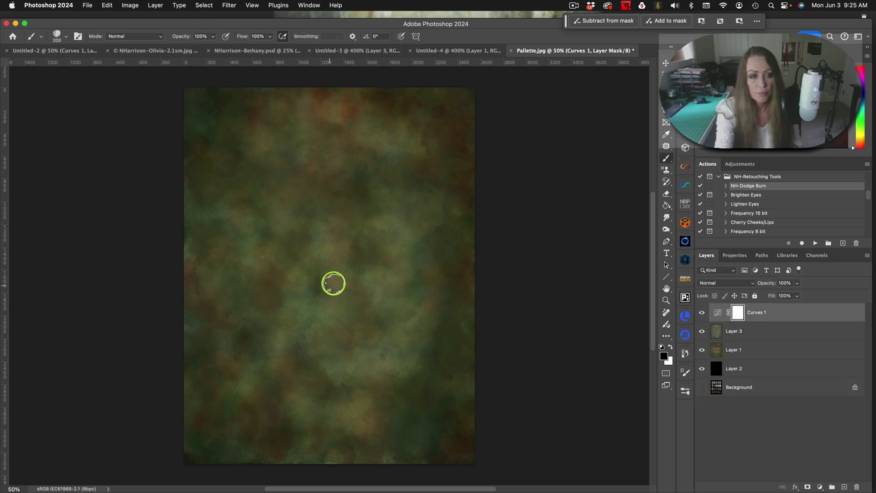
left_click(690, 388)
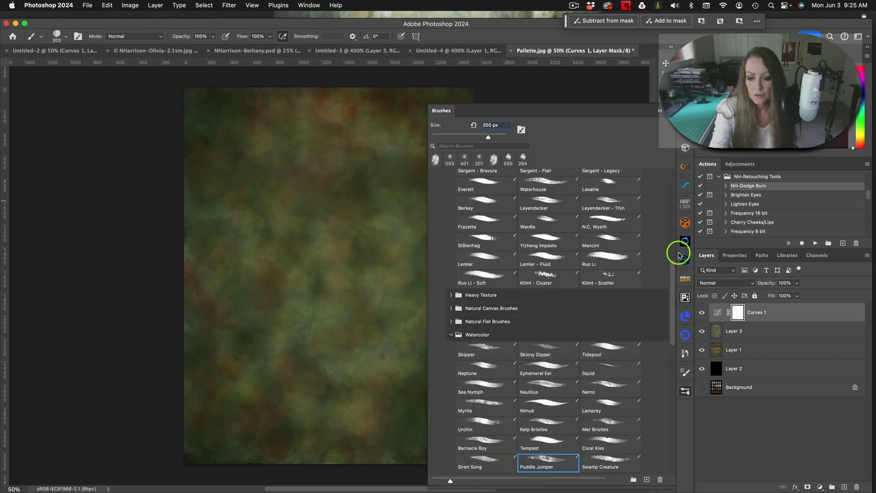
left_click_drag(673, 282, 670, 177)
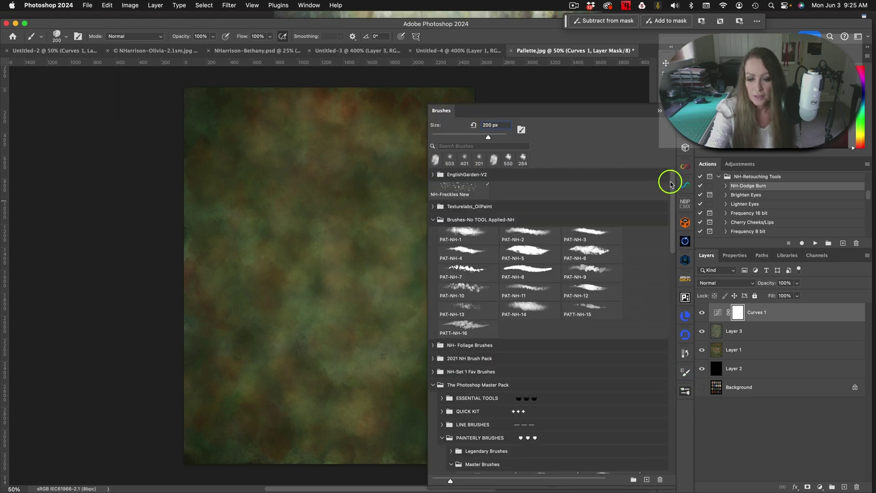
left_click(433, 372)
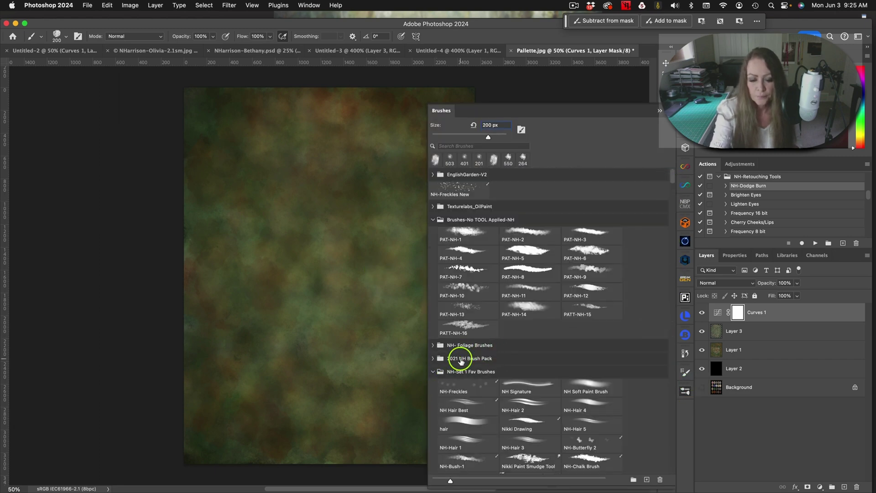
left_click(582, 386)
left_click(660, 111)
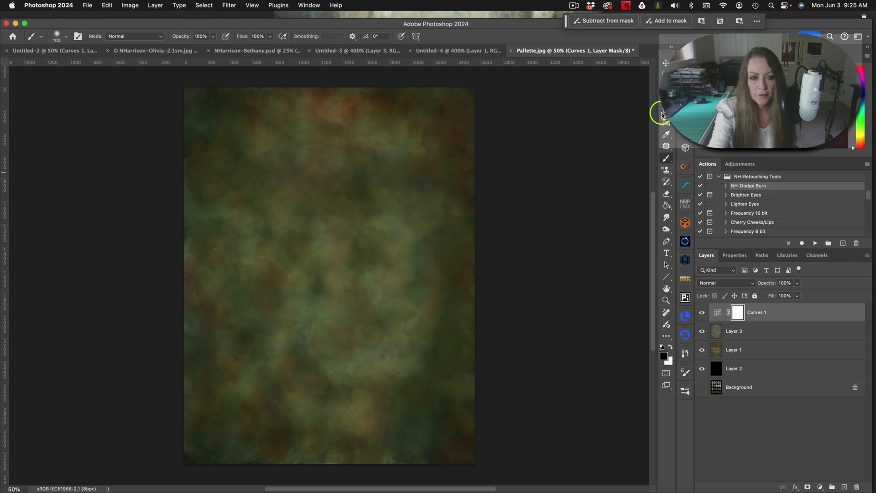
left_click_drag(347, 237, 551, 250, "ctrl+alt")
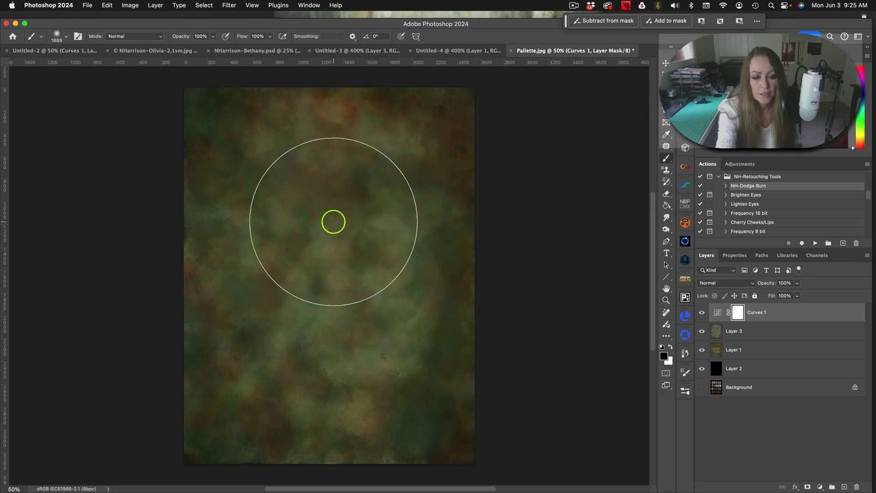
mouse_move(333, 221)
left_mouse_down()
mouse_move(333, 338)
mouse_move(329, 209)
mouse_move(292, 276)
mouse_move(298, 320)
mouse_move(341, 352)
mouse_move(366, 221)
mouse_move(347, 165)
mouse_move(333, 198)
mouse_move(343, 257)
mouse_move(387, 266)
mouse_move(380, 232)
mouse_move(301, 226)
mouse_move(341, 182)
mouse_move(351, 140)
mouse_move(397, 168)
mouse_move(391, 285)
mouse_move(367, 348)
mouse_move(336, 374)
mouse_move(299, 354)
mouse_move(267, 294)
mouse_move(276, 140)
mouse_move(364, 151)
left_mouse_up()
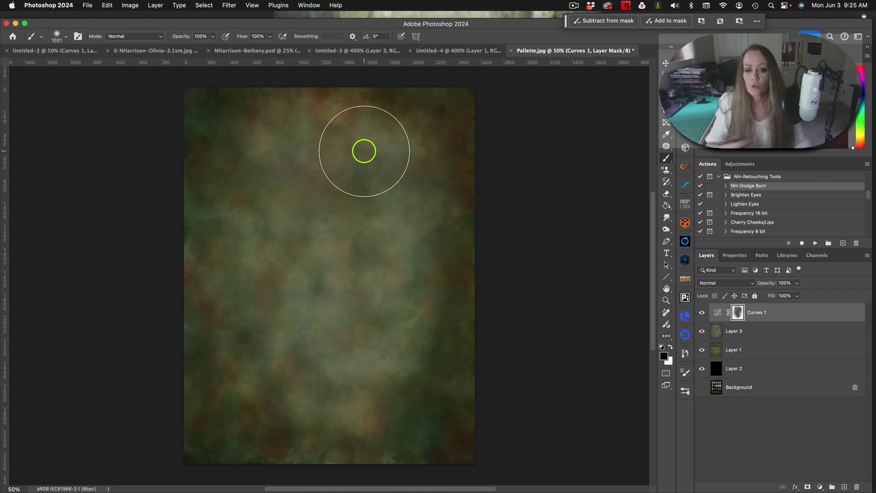
Step: Add a new layer above Curves 1 and fill it with black using the Paint Bucket
left_click(845, 487)
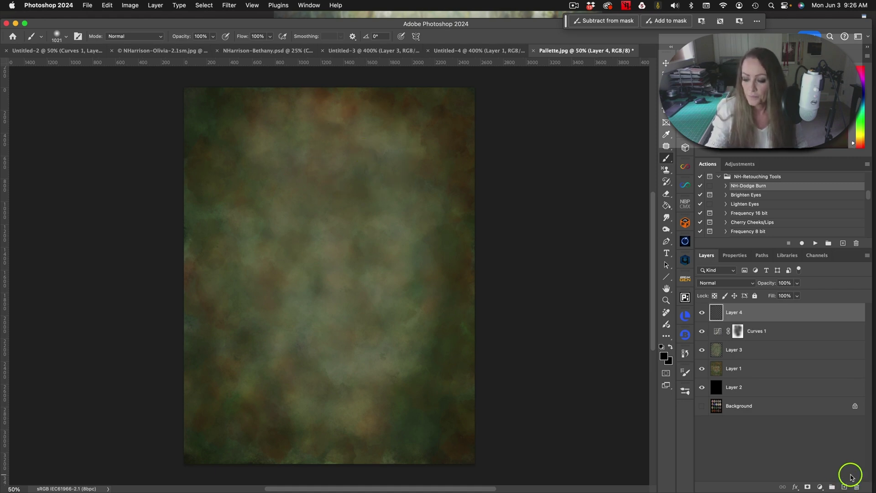
left_click(667, 206)
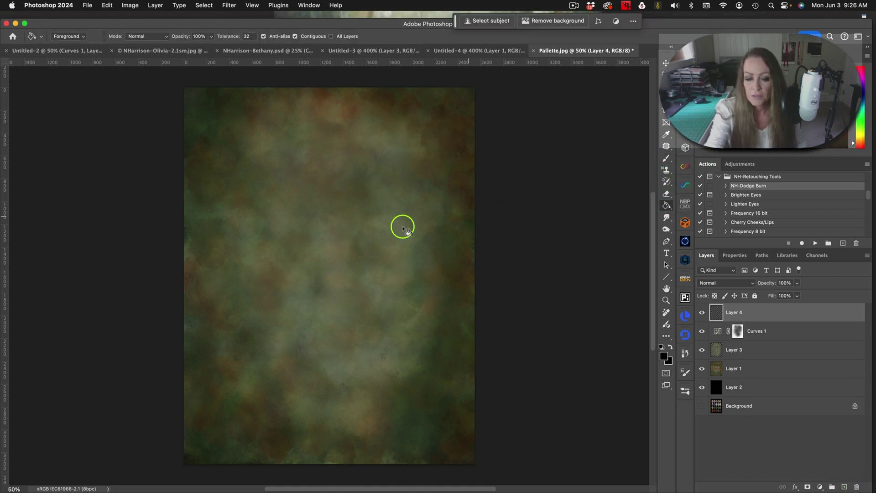
left_click(356, 237)
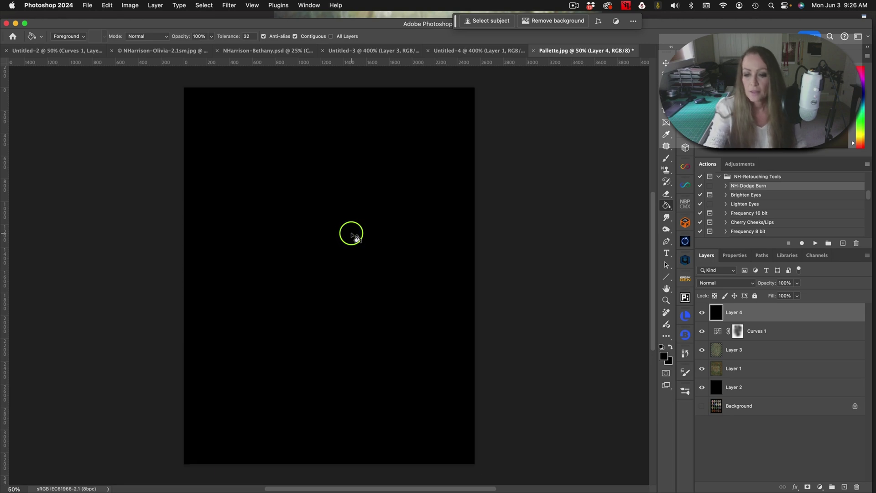
Step: Paint magenta sample swatches with the PAT-NH-1 and PAT-NH-2 brushes along the canvas's upper edge on a new layer above the black fill
left_click(667, 158)
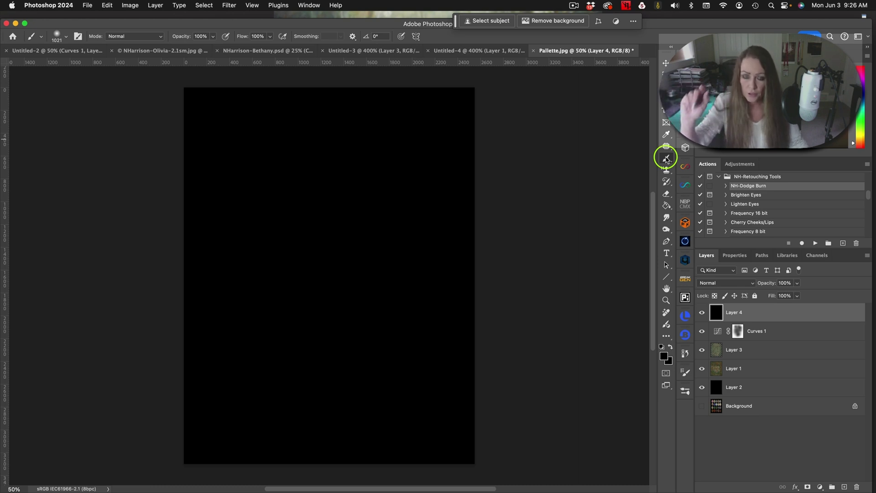
left_click(686, 391)
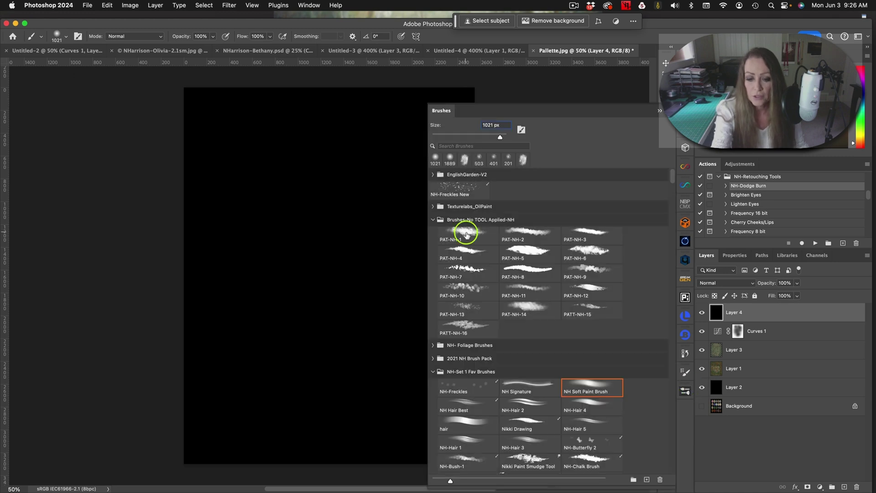
left_click(466, 234)
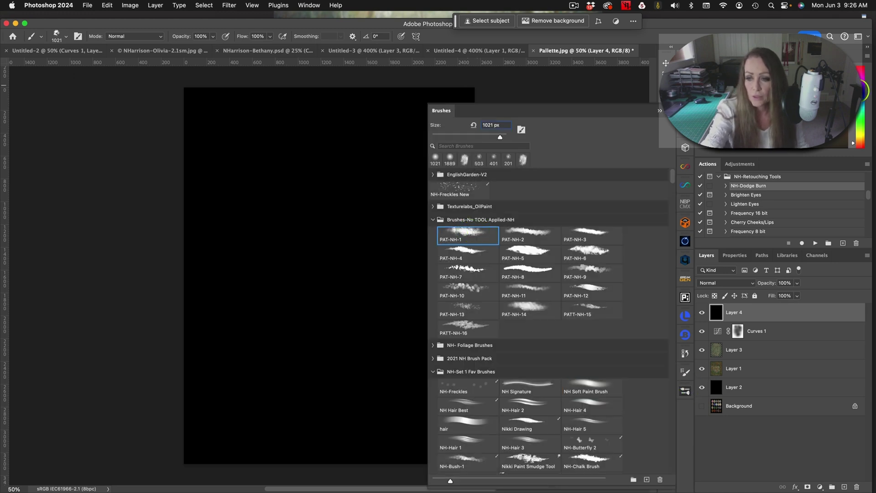
left_click(658, 111)
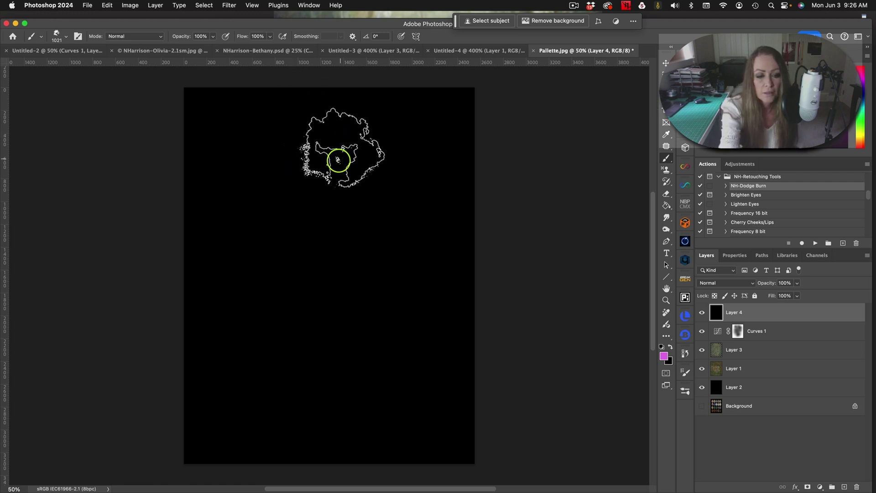
left_click_drag(338, 160, 279, 155)
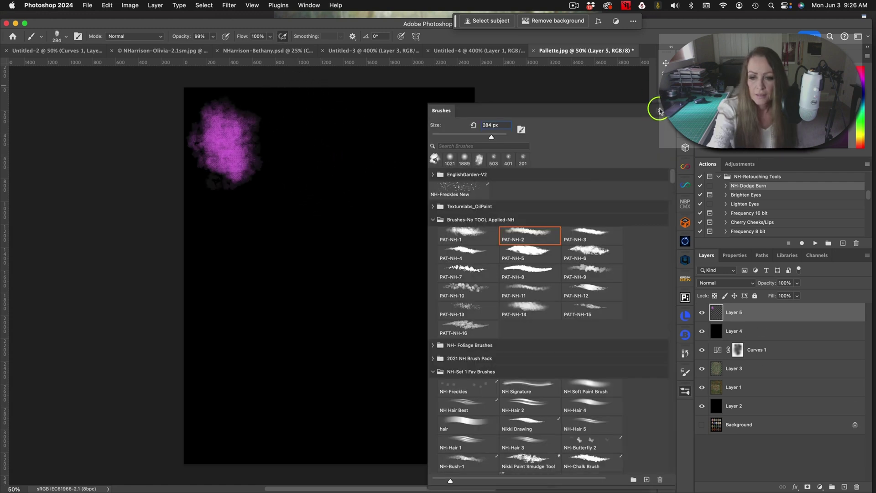
left_click(658, 111)
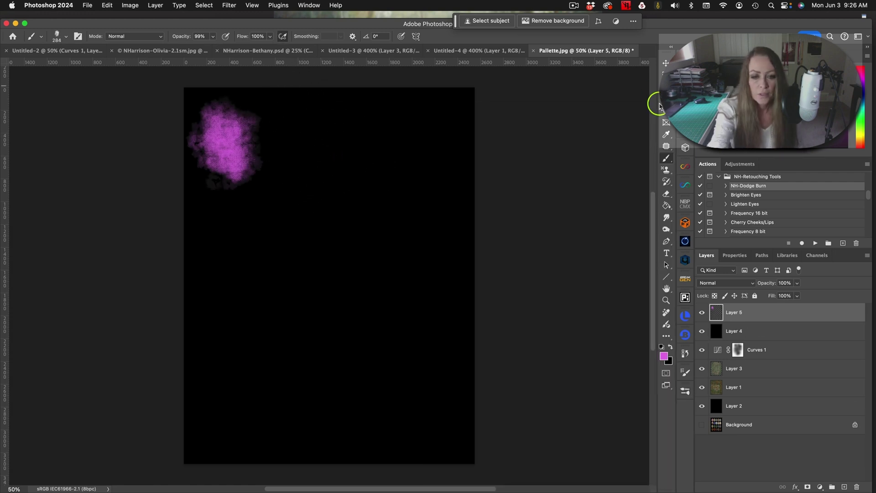
mouse_move(314, 121)
left_mouse_down()
mouse_move(315, 163)
mouse_move(329, 106)
mouse_move(318, 178)
mouse_move(321, 118)
mouse_move(302, 117)
mouse_move(311, 179)
mouse_move(300, 160)
mouse_move(326, 174)
mouse_move(331, 141)
mouse_move(306, 126)
mouse_move(335, 119)
mouse_move(340, 175)
mouse_move(322, 173)
mouse_move(343, 165)
mouse_move(302, 125)
mouse_move(294, 134)
mouse_move(312, 122)
mouse_move(300, 115)
mouse_move(338, 119)
mouse_move(333, 131)
mouse_move(354, 109)
left_mouse_up()
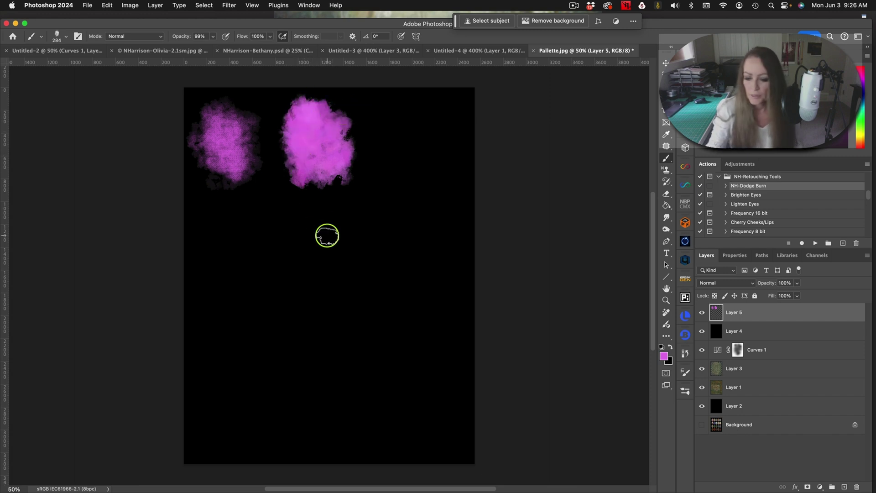
Step: Complete the first row with magenta swatches of the 200 px PAT-NH-3 brush and the 250 px PAT-NH-4 brush
left_click(688, 392)
left_click(596, 236)
left_click(660, 110)
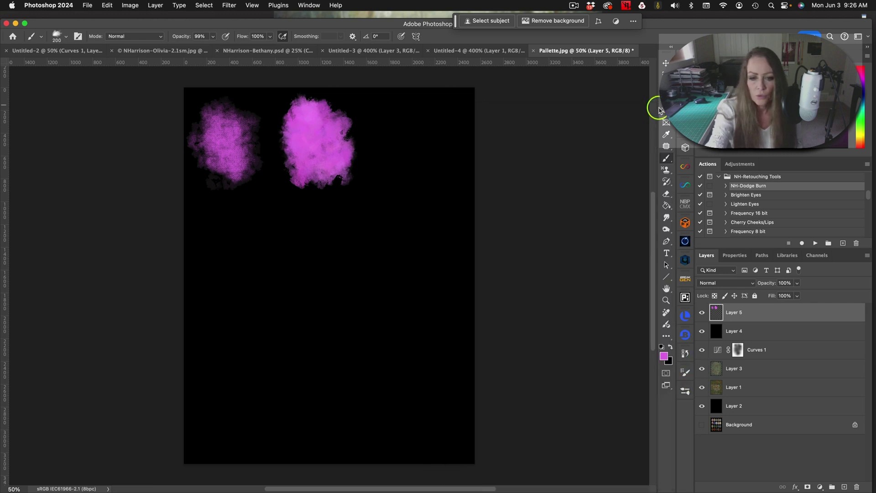
mouse_move(390, 113)
left_mouse_down()
mouse_move(396, 143)
mouse_move(411, 109)
mouse_move(401, 118)
mouse_move(400, 176)
mouse_move(413, 115)
mouse_move(384, 123)
mouse_move(408, 158)
mouse_move(413, 136)
mouse_move(388, 108)
mouse_move(410, 146)
mouse_move(402, 139)
mouse_move(397, 173)
mouse_move(382, 118)
mouse_move(395, 112)
mouse_move(376, 117)
mouse_move(404, 152)
mouse_move(408, 145)
mouse_move(405, 183)
left_mouse_up()
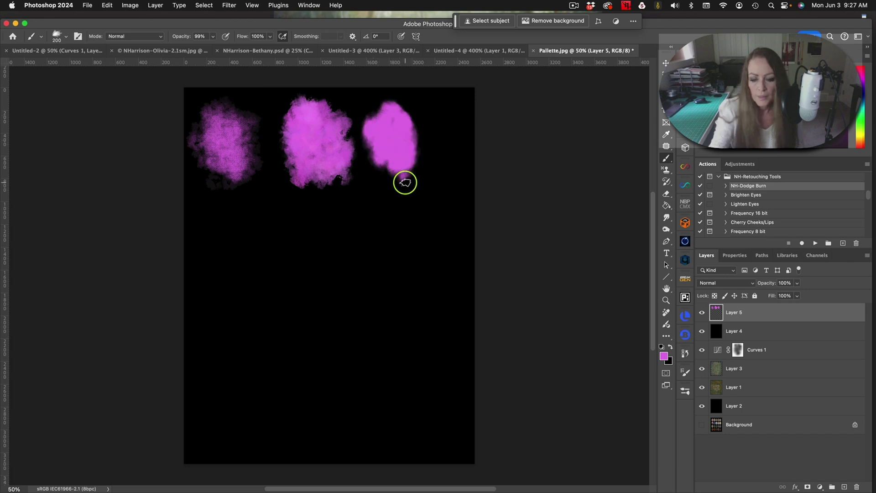
left_click(686, 372)
left_click(466, 259)
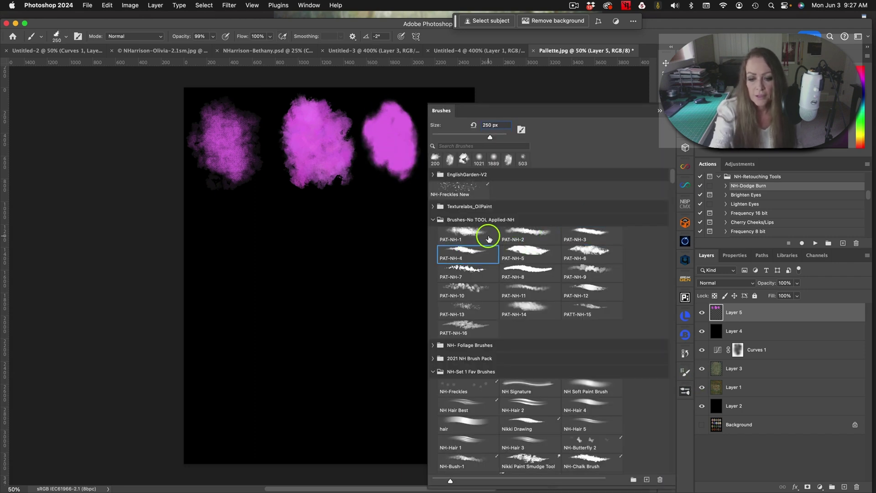
left_click(659, 111)
mouse_move(444, 109)
left_mouse_down()
mouse_move(451, 164)
mouse_move(458, 121)
mouse_move(439, 106)
mouse_move(455, 172)
mouse_move(442, 150)
mouse_move(448, 189)
mouse_move(463, 96)
mouse_move(455, 136)
mouse_move(436, 157)
left_mouse_up()
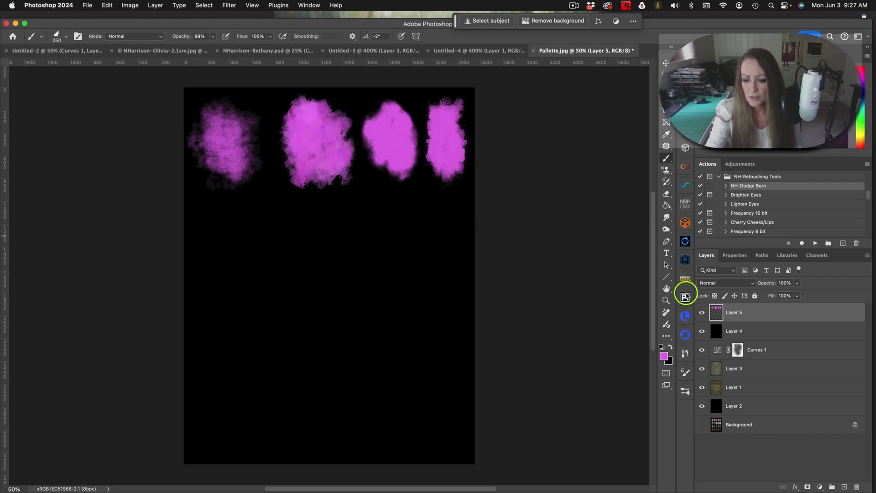
Step: Start a second row on Layer 5 with magenta swatches of the PAT-NH-5 brush and the 100 px PAT-NH-6 brush
left_click(686, 388)
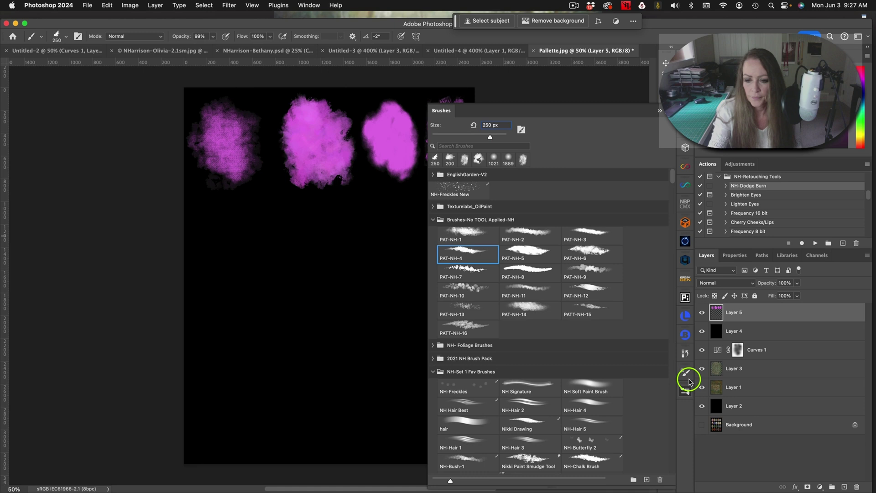
left_click(549, 253)
mouse_move(212, 215)
left_mouse_down()
mouse_move(234, 255)
mouse_move(228, 274)
left_mouse_up()
left_click(580, 251)
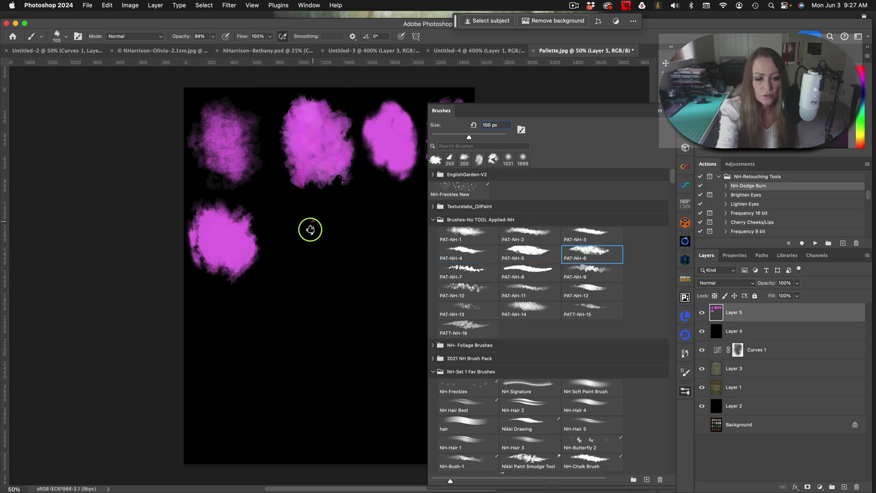
mouse_move(310, 230)
left_mouse_down()
mouse_move(322, 257)
mouse_move(344, 266)
left_mouse_up()
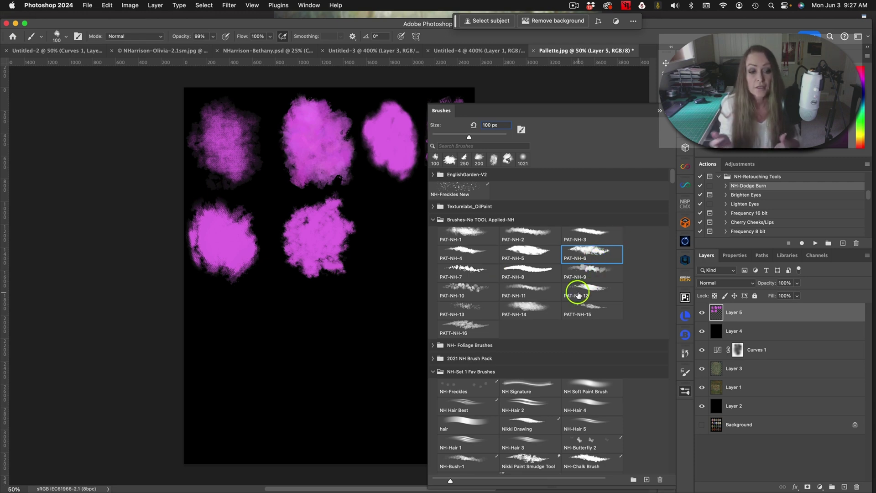
Step: Complete the second row with magenta swatches of the PAT-NH-7 and PAT-NH-8 brushes at 201 px
left_click(470, 272)
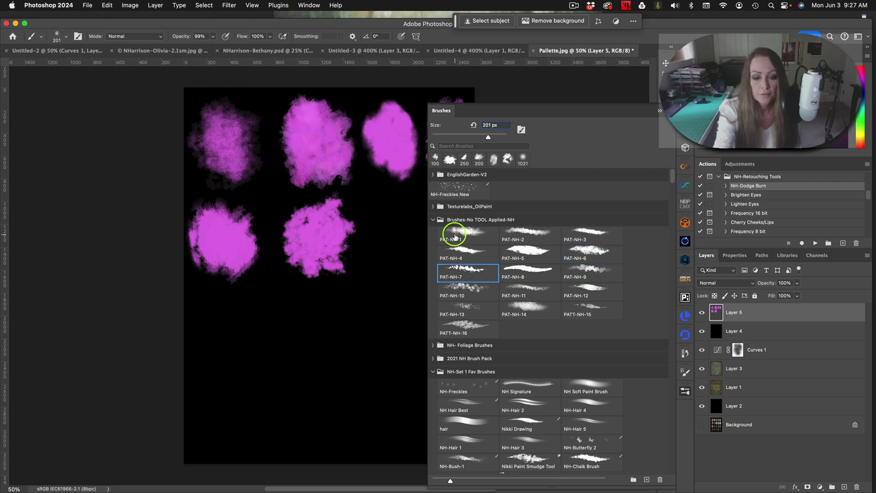
mouse_move(393, 207)
left_mouse_down()
mouse_move(383, 223)
mouse_move(396, 238)
mouse_move(404, 222)
mouse_move(394, 259)
mouse_move(390, 241)
mouse_move(397, 284)
left_mouse_up()
left_click(550, 272)
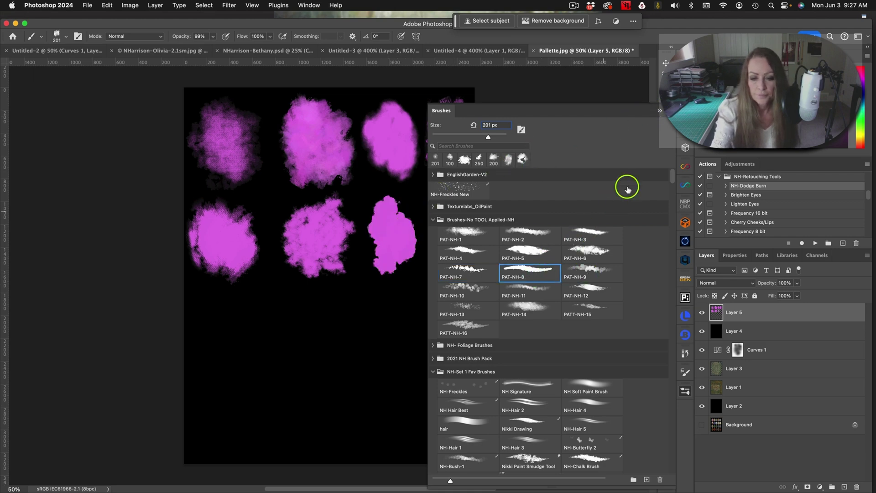
left_click(659, 112)
mouse_move(446, 204)
left_mouse_down()
mouse_move(450, 242)
mouse_move(458, 231)
mouse_move(449, 255)
mouse_move(436, 199)
mouse_move(452, 229)
mouse_move(441, 237)
mouse_move(450, 274)
left_mouse_up()
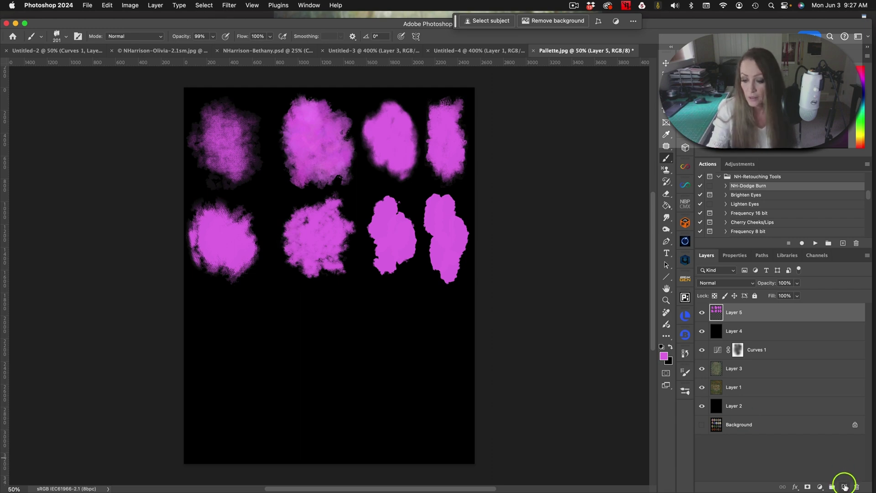
Step: Start a third row with magenta swatches of the PAT-NH-9 and PAT-NH-10 brushes at 201 px
left_click(687, 394)
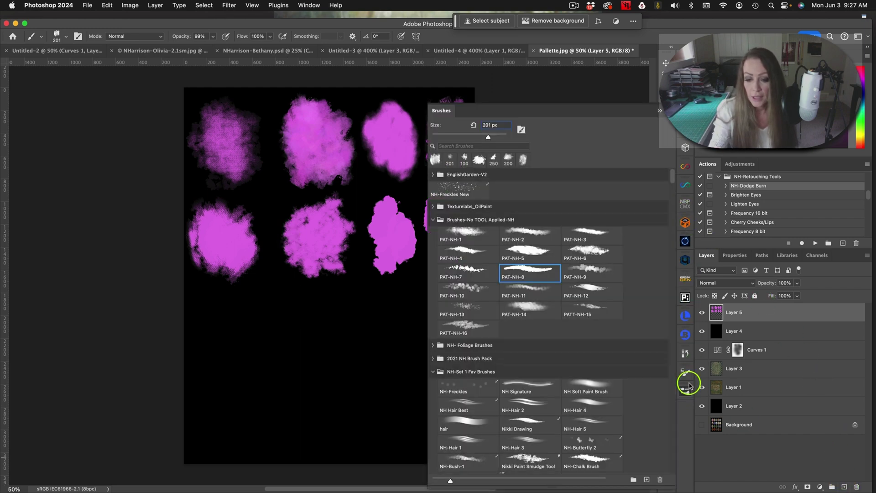
left_click(593, 272)
mouse_move(214, 309)
left_mouse_down()
mouse_move(229, 342)
mouse_move(225, 307)
mouse_move(197, 337)
mouse_move(231, 339)
mouse_move(228, 361)
mouse_move(198, 338)
mouse_move(240, 328)
mouse_move(237, 349)
left_mouse_up()
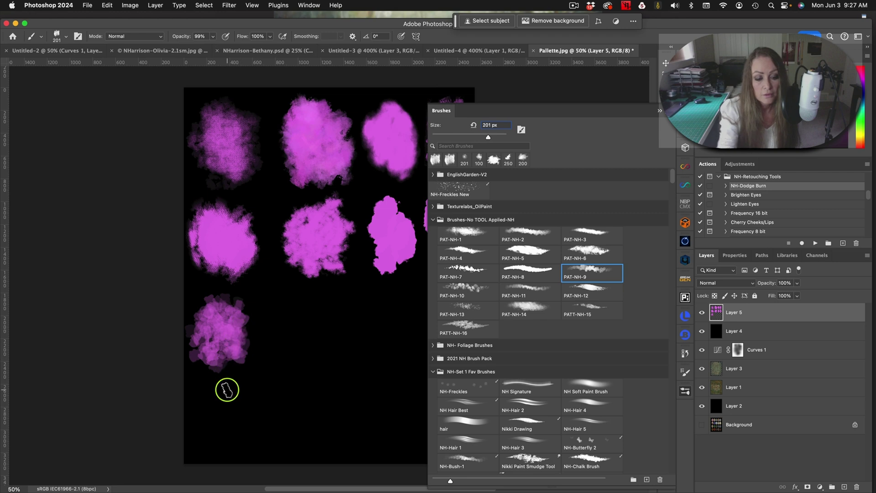
left_click(456, 292)
mouse_move(319, 315)
left_mouse_down()
mouse_move(310, 334)
mouse_move(327, 318)
mouse_move(317, 351)
mouse_move(323, 306)
mouse_move(319, 337)
mouse_move(312, 314)
mouse_move(303, 330)
mouse_move(295, 327)
mouse_move(305, 355)
mouse_move(331, 332)
mouse_move(315, 293)
mouse_move(309, 369)
mouse_move(345, 346)
mouse_move(322, 355)
left_mouse_up()
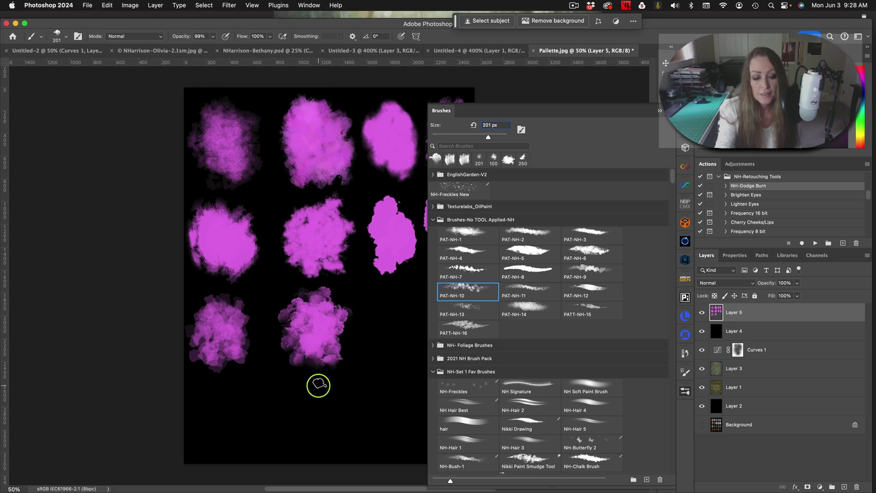
Step: Complete the third row with magenta swatches of the PAT-NH-11 and PAT-NH-12 brushes at 201 px
left_click(528, 289)
mouse_move(415, 314)
left_mouse_down()
mouse_move(389, 332)
mouse_move(397, 352)
mouse_move(372, 323)
mouse_move(378, 352)
mouse_move(399, 301)
mouse_move(385, 364)
mouse_move(398, 361)
left_mouse_up()
left_click(591, 289)
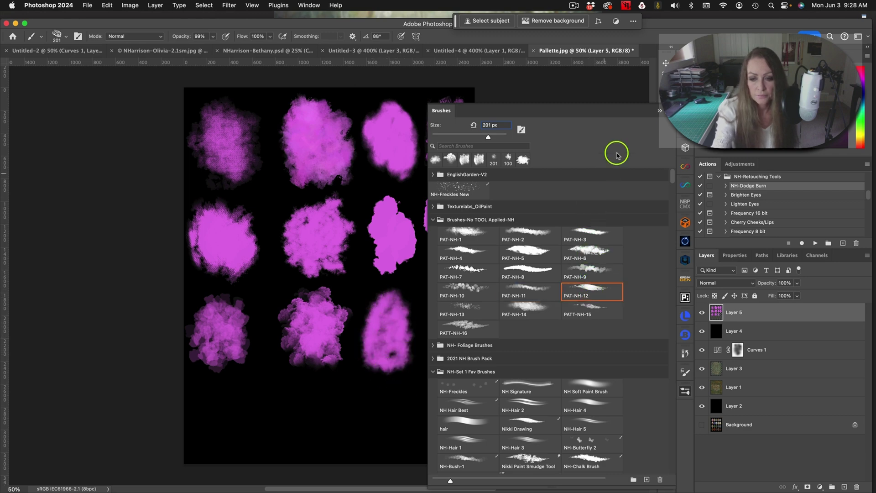
left_click(661, 112)
left_click_drag(438, 313, 450, 327)
mouse_move(446, 334)
left_mouse_down()
mouse_move(459, 359)
mouse_move(448, 355)
mouse_move(462, 294)
mouse_move(447, 304)
mouse_move(462, 348)
mouse_move(463, 326)
mouse_move(455, 352)
mouse_move(442, 294)
mouse_move(453, 348)
mouse_move(445, 343)
mouse_move(433, 359)
mouse_move(462, 371)
mouse_move(451, 365)
mouse_move(458, 300)
mouse_move(459, 361)
left_mouse_up()
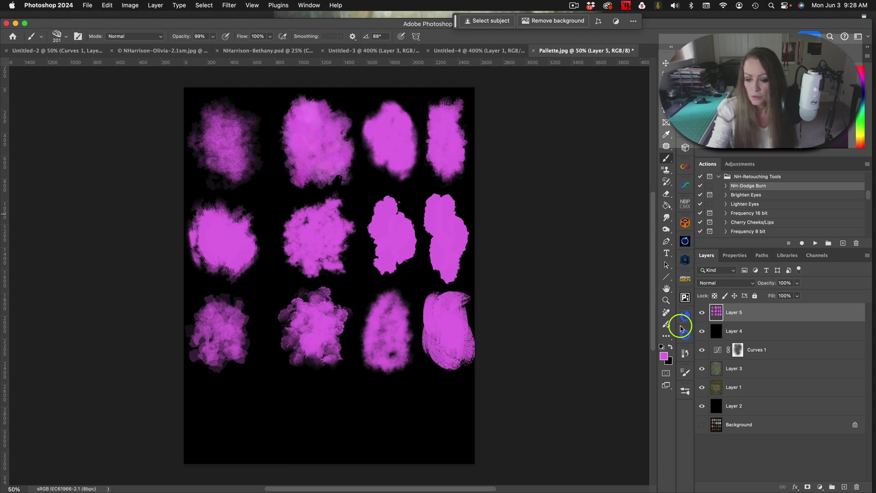
Step: Start a fourth row with magenta swatches of the PAT-NH-13 and PAT-NH-14 brushes at 201 px
left_click(691, 383)
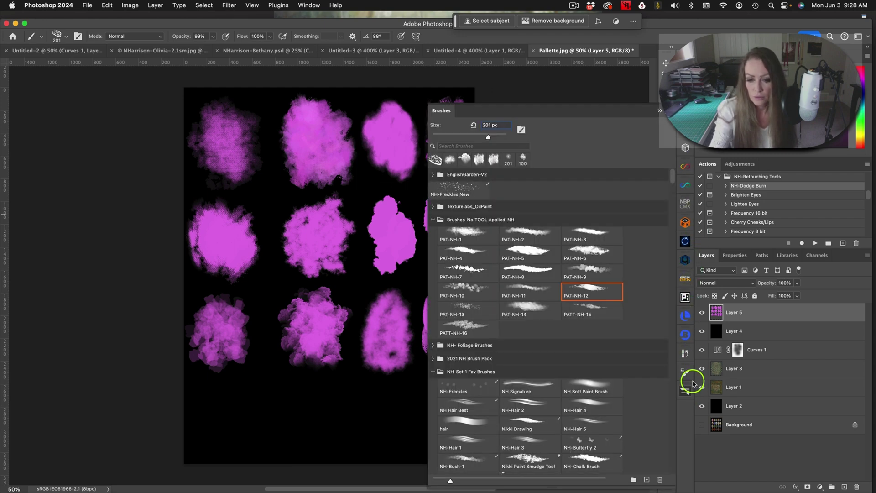
left_click(454, 311)
mouse_move(215, 401)
left_mouse_down()
mouse_move(221, 439)
mouse_move(236, 398)
mouse_move(234, 437)
mouse_move(232, 411)
mouse_move(211, 396)
mouse_move(222, 444)
mouse_move(209, 435)
mouse_move(230, 444)
mouse_move(216, 449)
mouse_move(228, 444)
mouse_move(241, 397)
mouse_move(217, 431)
mouse_move(202, 396)
mouse_move(229, 468)
left_mouse_up()
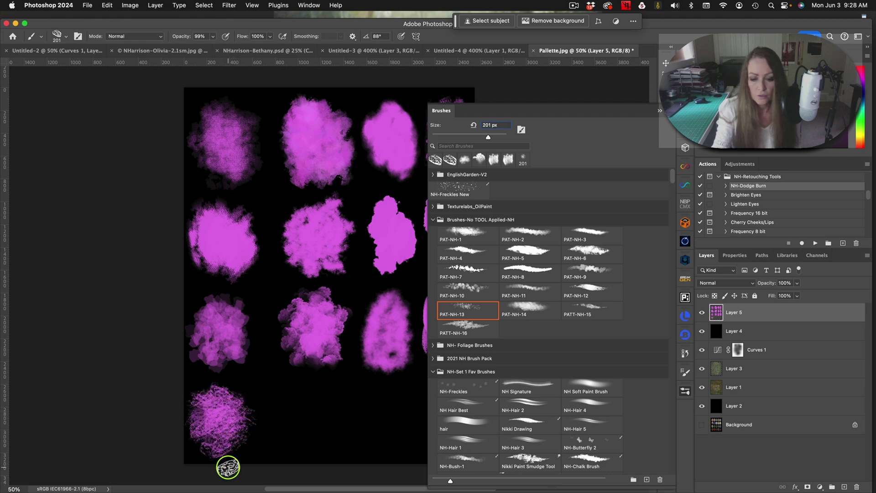
left_click(529, 307)
mouse_move(307, 399)
left_mouse_down()
mouse_move(311, 431)
mouse_move(330, 400)
mouse_move(321, 441)
mouse_move(317, 397)
mouse_move(297, 413)
left_mouse_up()
Step: Complete the fourth row with magenta swatches of the PATT-NH-15 and PATT-NH-16 brushes at 201 px
left_click(583, 305)
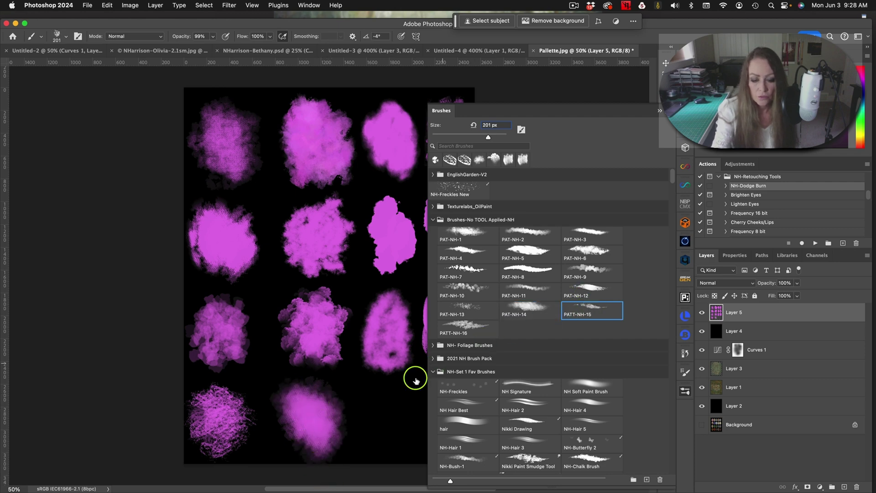
mouse_move(416, 379)
left_mouse_down()
mouse_move(387, 399)
mouse_move(390, 440)
mouse_move(407, 392)
mouse_move(395, 449)
mouse_move(404, 410)
mouse_move(375, 411)
mouse_move(397, 419)
mouse_move(374, 416)
mouse_move(390, 458)
mouse_move(407, 404)
mouse_move(397, 450)
mouse_move(383, 423)
mouse_move(400, 395)
mouse_move(397, 406)
mouse_move(381, 390)
mouse_move(376, 400)
mouse_move(374, 456)
mouse_move(391, 472)
left_mouse_up()
left_click(468, 326)
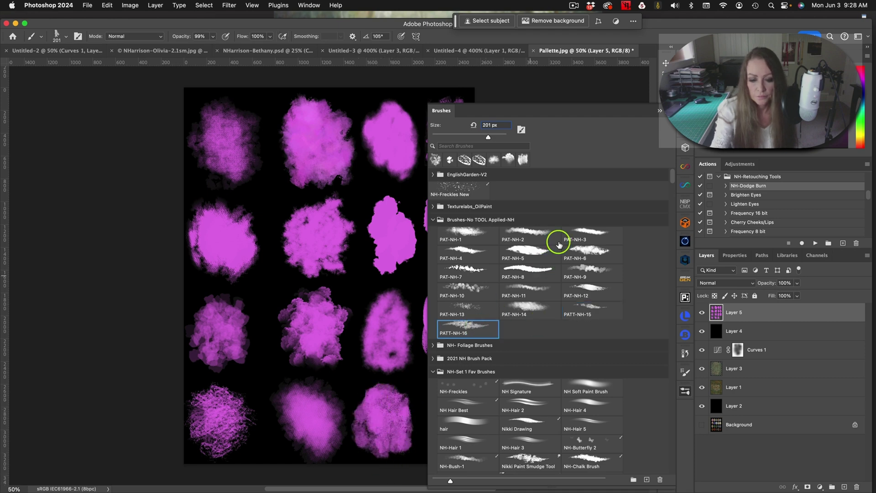
left_click(659, 111)
mouse_move(451, 391)
left_mouse_down()
mouse_move(449, 449)
mouse_move(439, 410)
mouse_move(437, 429)
mouse_move(467, 389)
mouse_move(446, 446)
left_mouse_up()
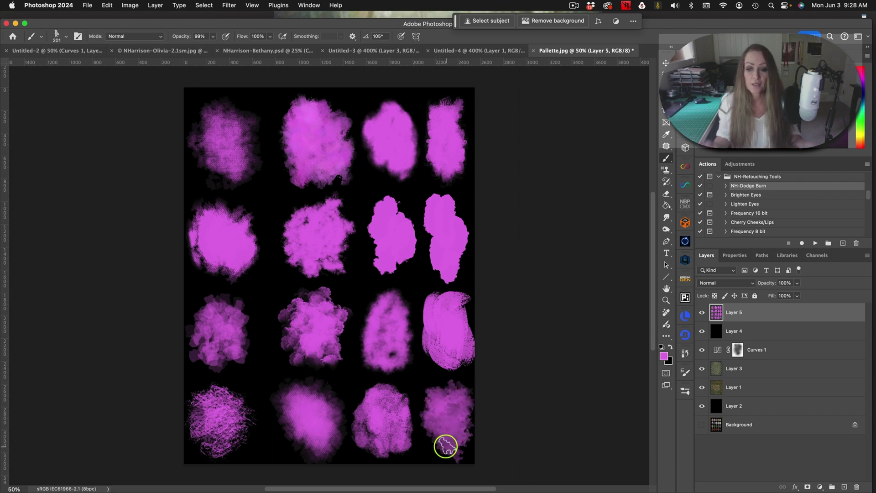
Step: In the Untitled-4 document, delete the painted Layer 1 and fill the black background with white
left_click(501, 50)
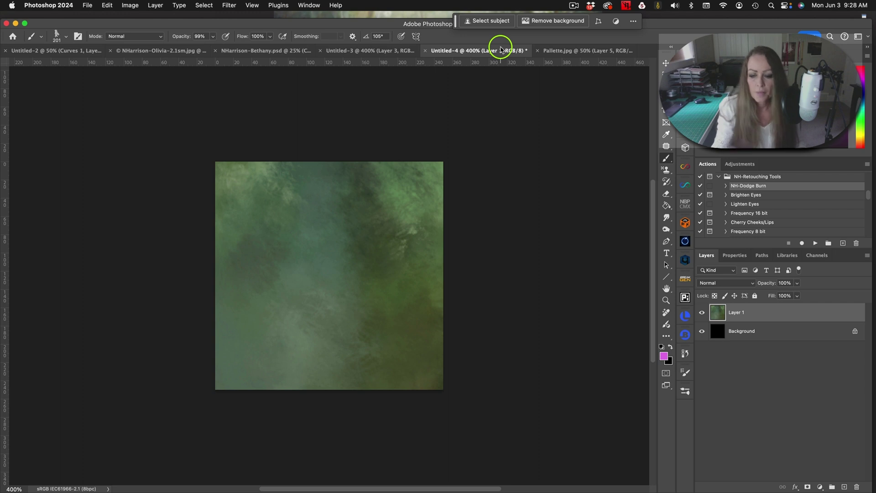
key("Delete")
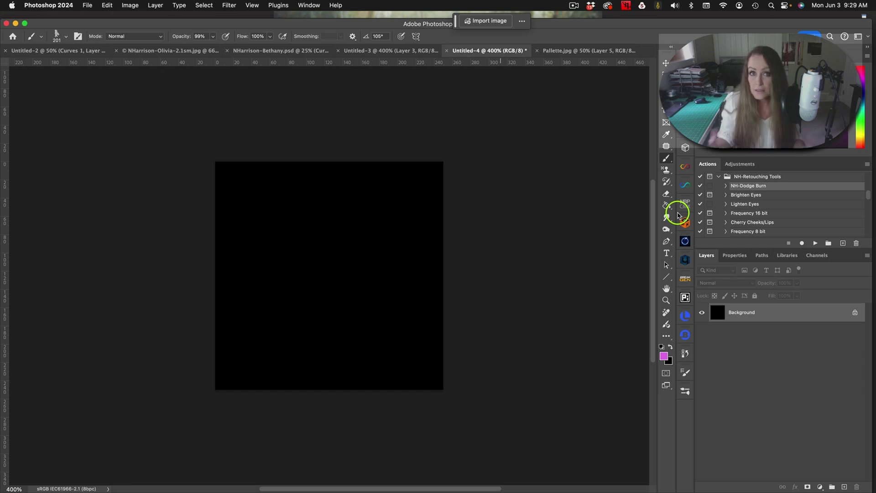
left_click(663, 347)
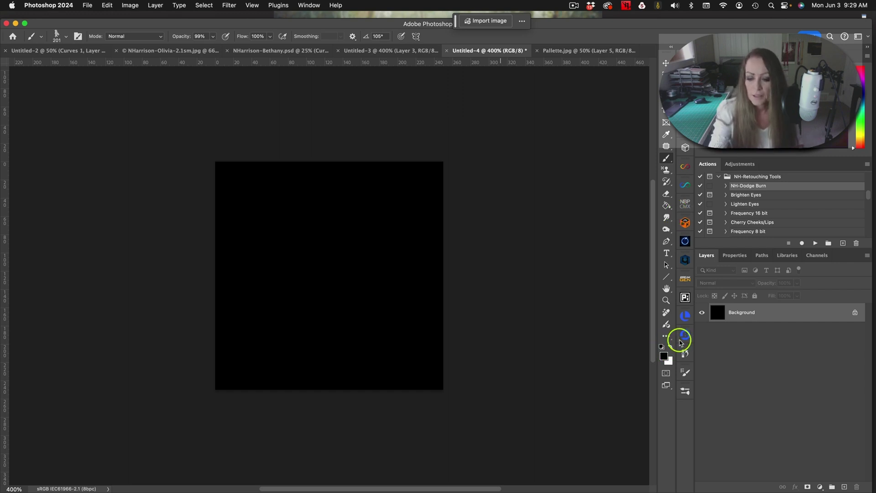
left_click(671, 347)
left_click(666, 205)
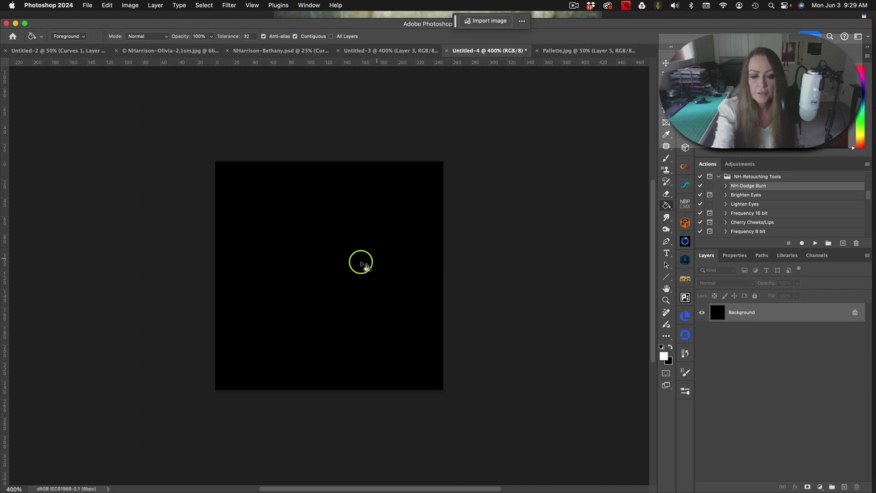
left_click(361, 265)
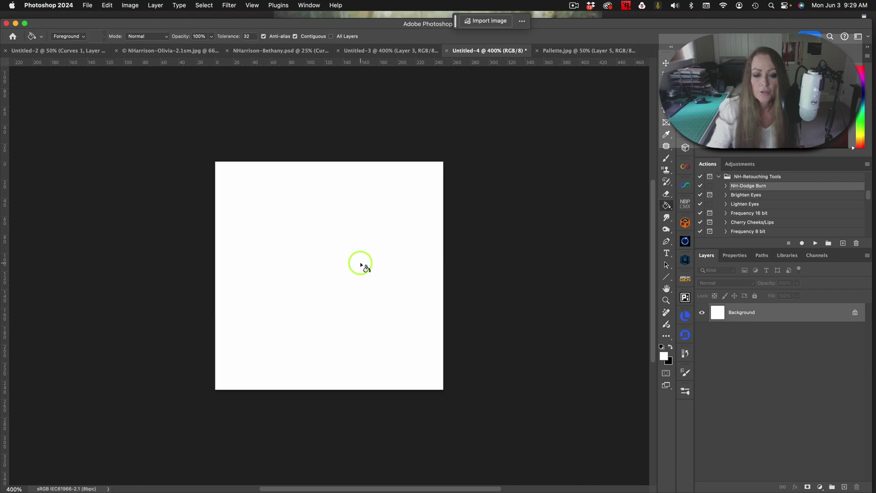
Step: Activate the Brush tool with black as the foreground colour and choose the Sargent brush from the Master Brushes group
left_click(667, 158)
left_click(671, 347)
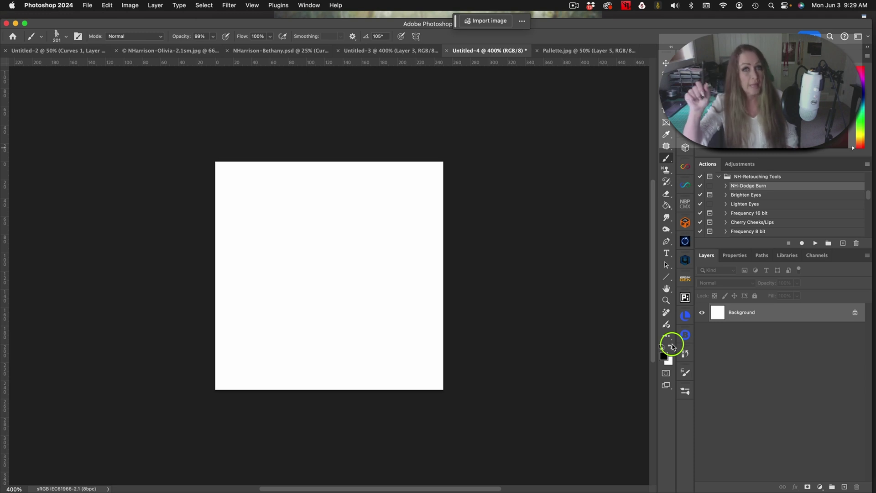
left_click(686, 390)
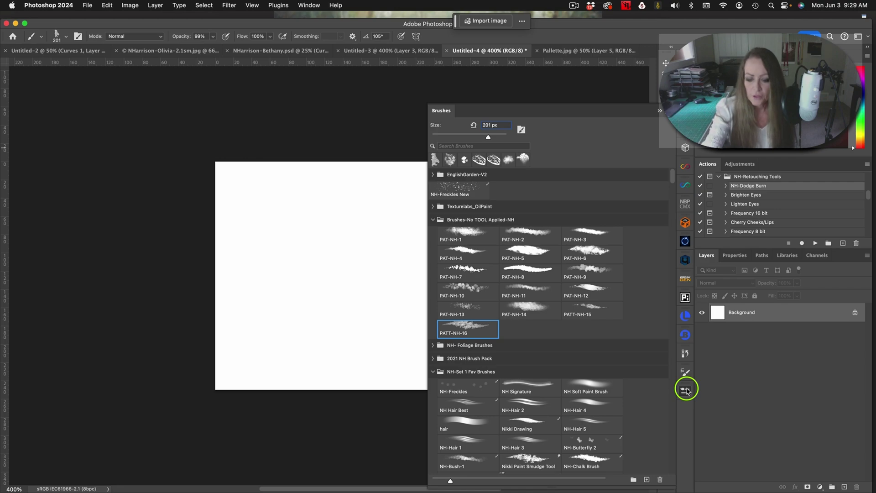
left_click_drag(673, 177, 666, 393)
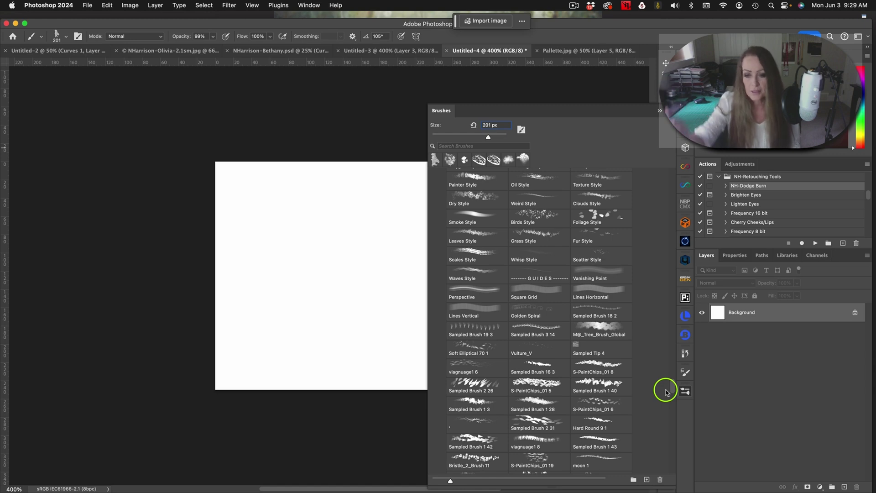
left_click_drag(671, 384, 670, 437)
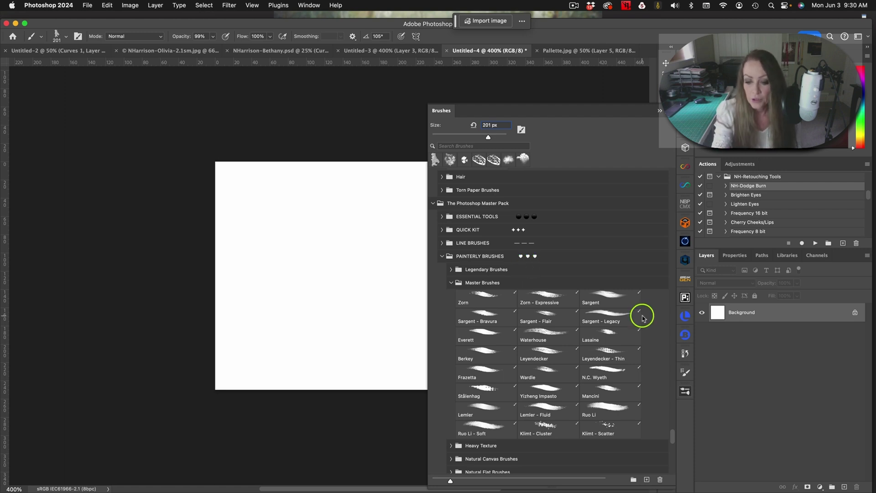
left_click(617, 296)
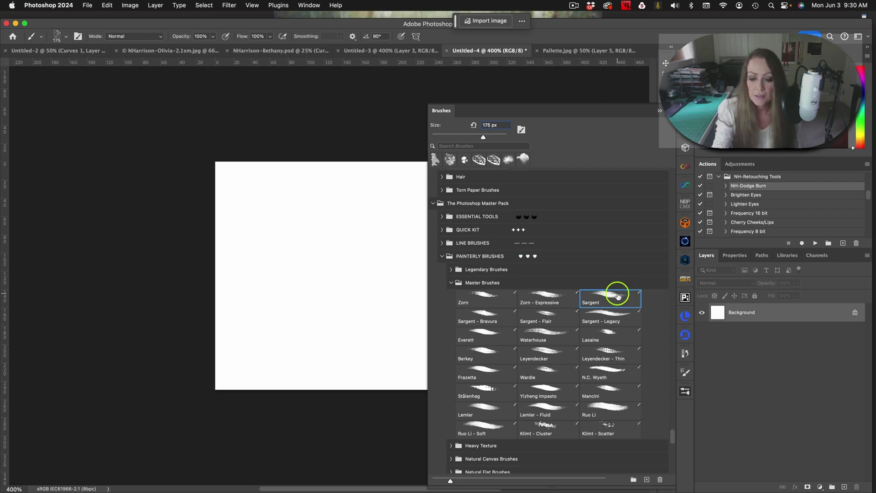
left_click(661, 110)
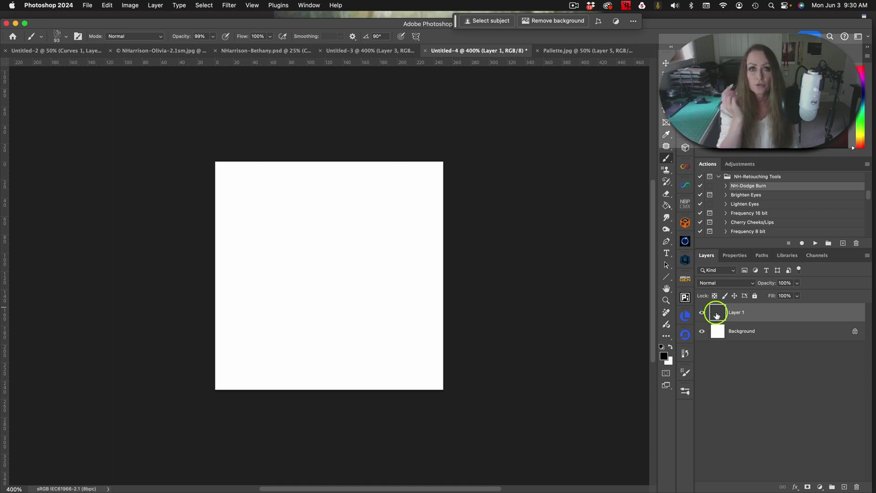
Step: Paint a rough, textured black patch in the middle of Layer 1 with a 93 px brush, and hide the white background
left_click(325, 241)
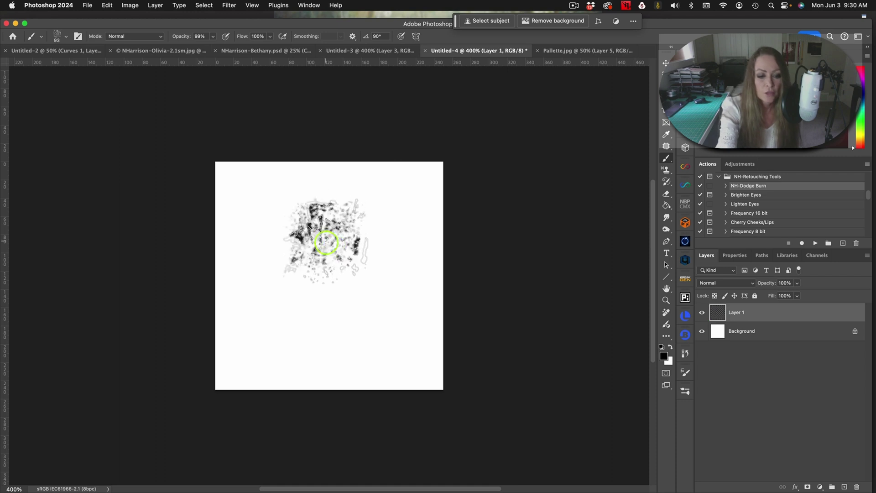
left_click(345, 267)
left_click(303, 252)
mouse_move(304, 280)
left_mouse_down()
mouse_move(374, 295)
mouse_move(371, 252)
mouse_move(359, 240)
mouse_move(369, 241)
mouse_move(327, 257)
mouse_move(320, 227)
mouse_move(326, 238)
mouse_move(319, 266)
mouse_move(304, 269)
mouse_move(308, 289)
mouse_move(322, 307)
mouse_move(365, 261)
mouse_move(373, 283)
mouse_move(348, 214)
mouse_move(348, 241)
mouse_move(325, 223)
mouse_move(310, 229)
mouse_move(330, 277)
mouse_move(301, 266)
left_mouse_up()
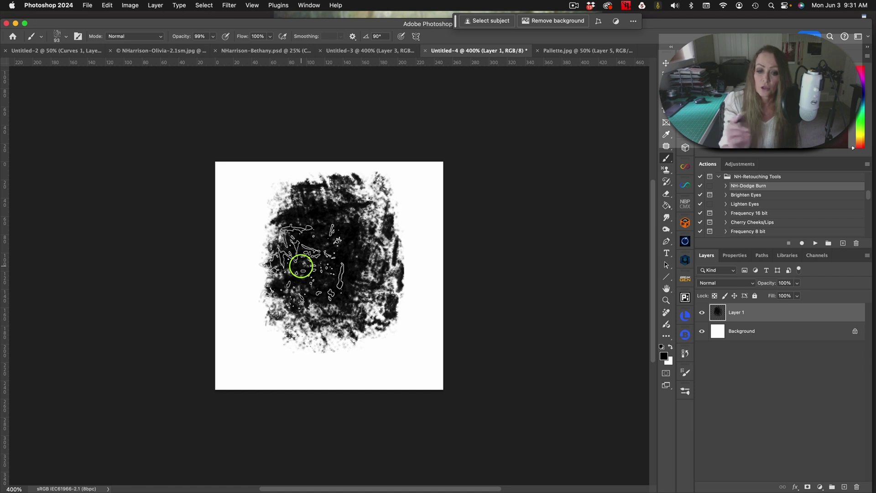
mouse_move(301, 265)
left_mouse_down()
mouse_move(292, 232)
mouse_move(288, 258)
mouse_move(316, 288)
mouse_move(366, 291)
mouse_move(355, 300)
mouse_move(366, 246)
mouse_move(374, 241)
mouse_move(366, 284)
mouse_move(331, 261)
mouse_move(328, 274)
mouse_move(353, 287)
mouse_move(353, 318)
mouse_move(380, 306)
mouse_move(393, 320)
mouse_move(394, 220)
mouse_move(365, 328)
mouse_move(303, 305)
mouse_move(288, 311)
mouse_move(287, 326)
mouse_move(345, 319)
left_mouse_up()
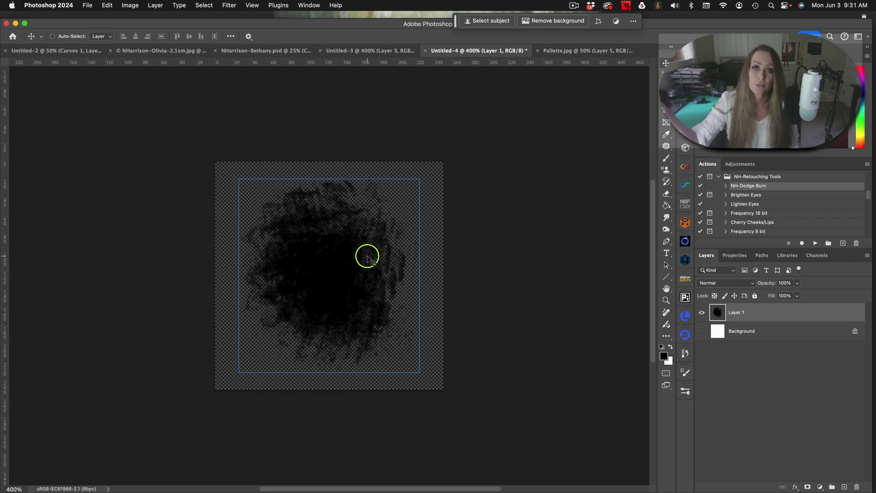
Step: Define the black textured patch as a brush preset named "test"
left_click(107, 5)
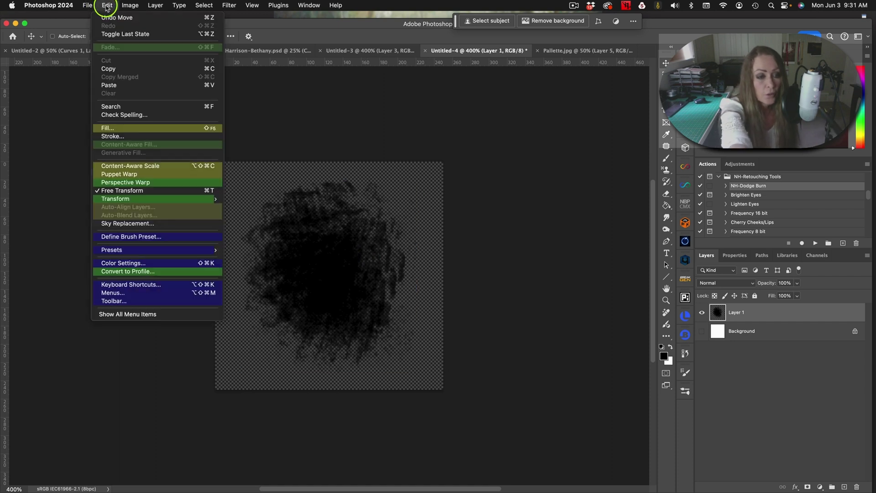
left_click(166, 313)
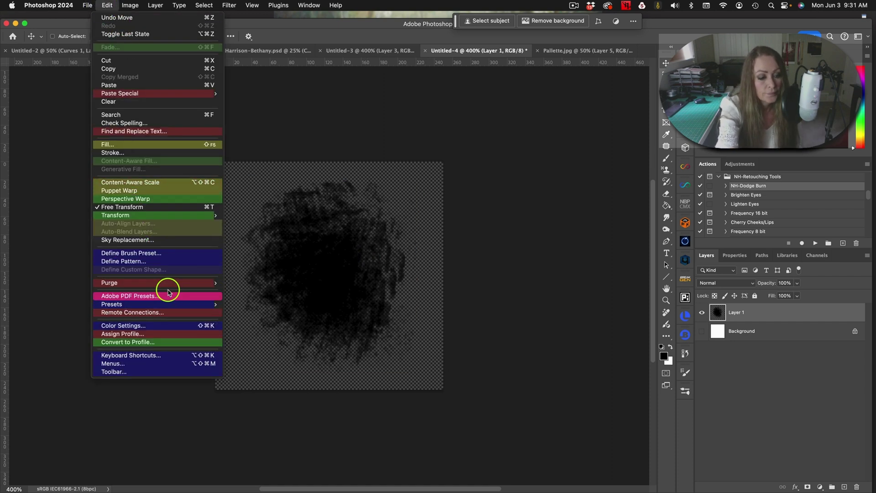
left_click(171, 254)
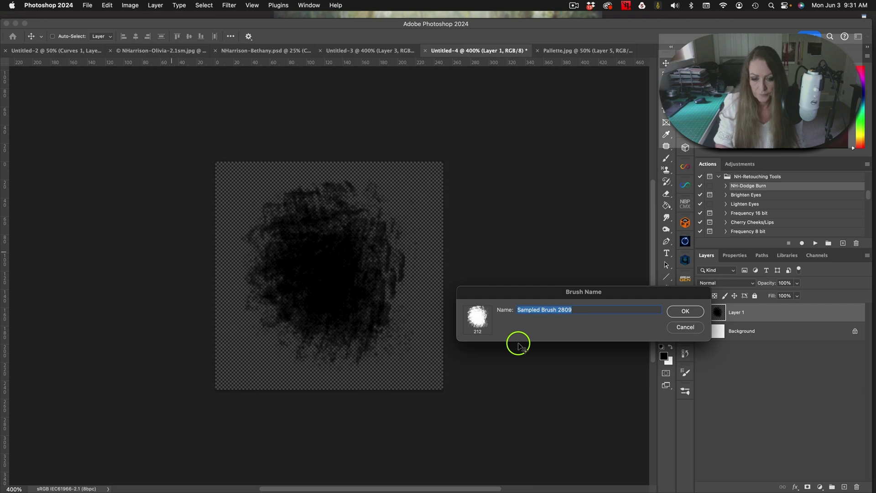
type("test")
key("Return")
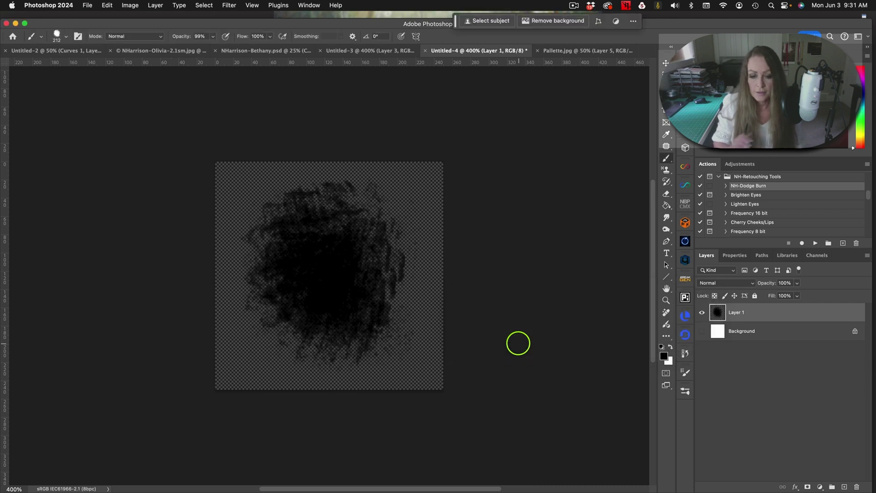
Step: In Pallette.jpg, hide the magenta swatch layer and add a new layer above the black Layer 4
left_click(573, 50)
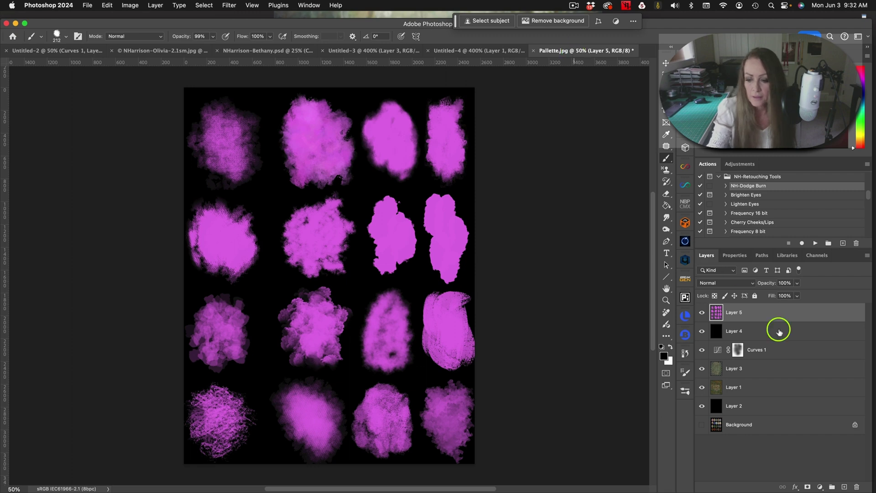
left_click(702, 312)
left_click(763, 332)
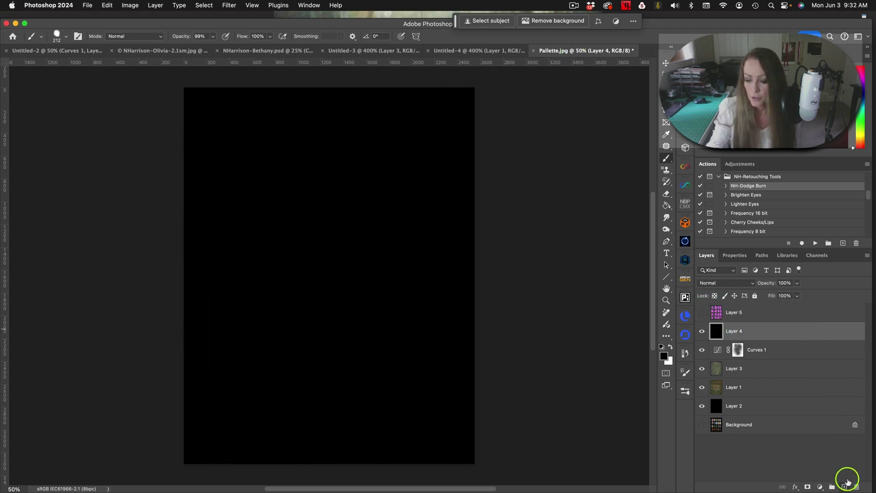
left_click(845, 487)
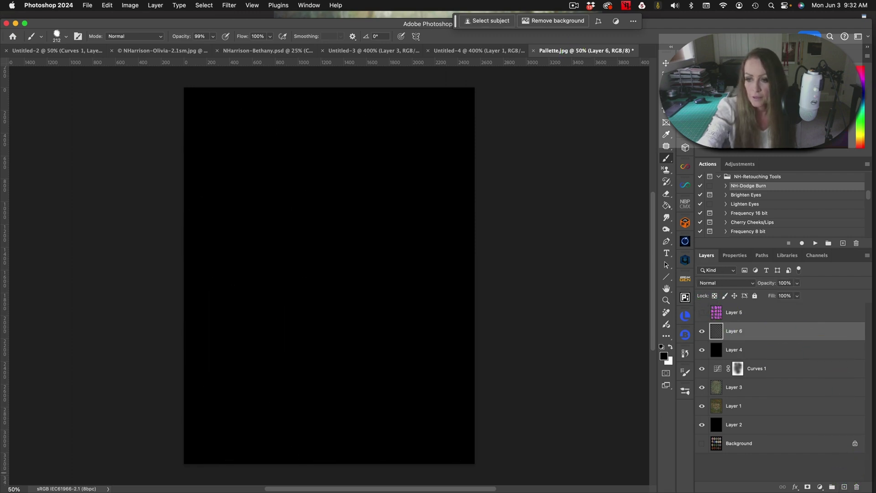
Step: Locate the custom test brush at the end of the brush presets and set the foreground colour to light purple
left_click(686, 391)
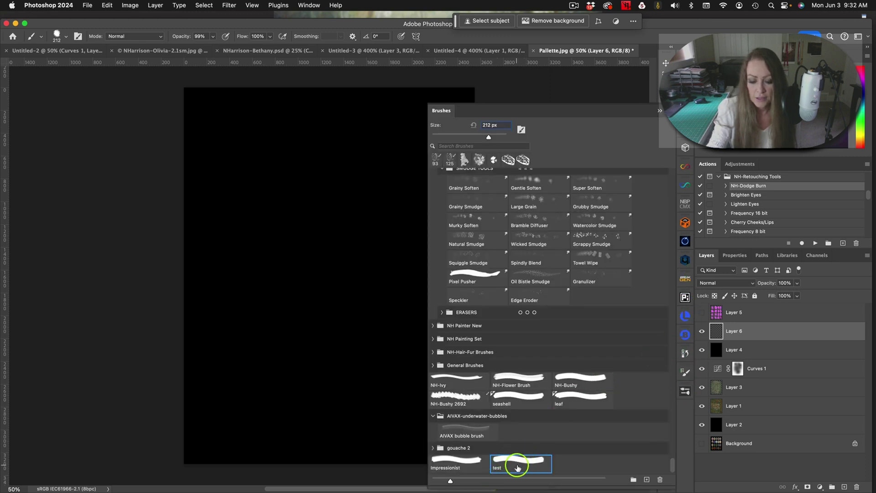
left_click(660, 111)
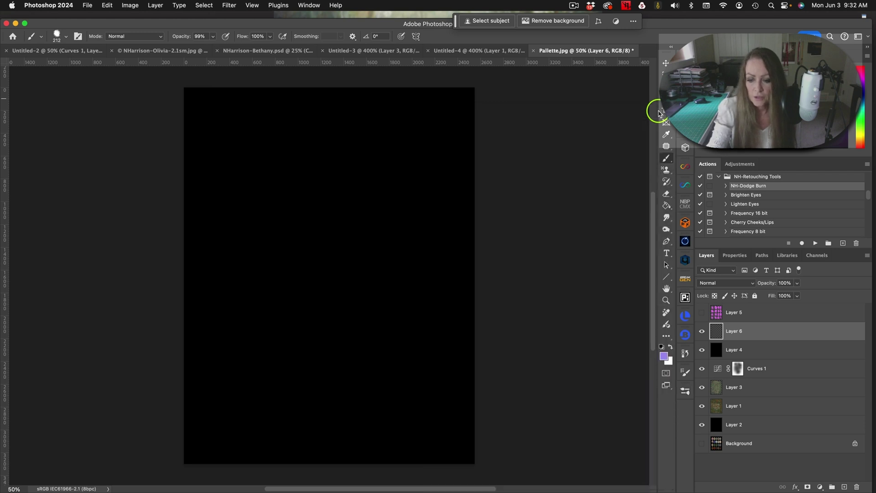
left_click(685, 389)
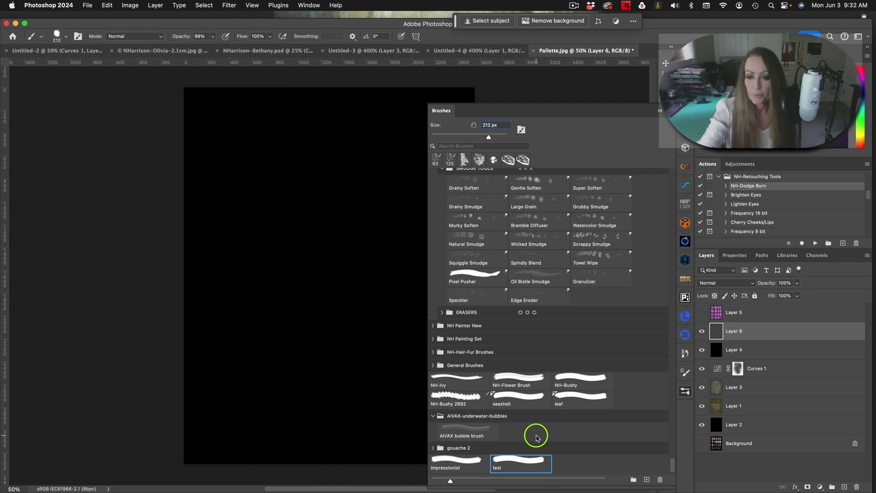
left_click(659, 111)
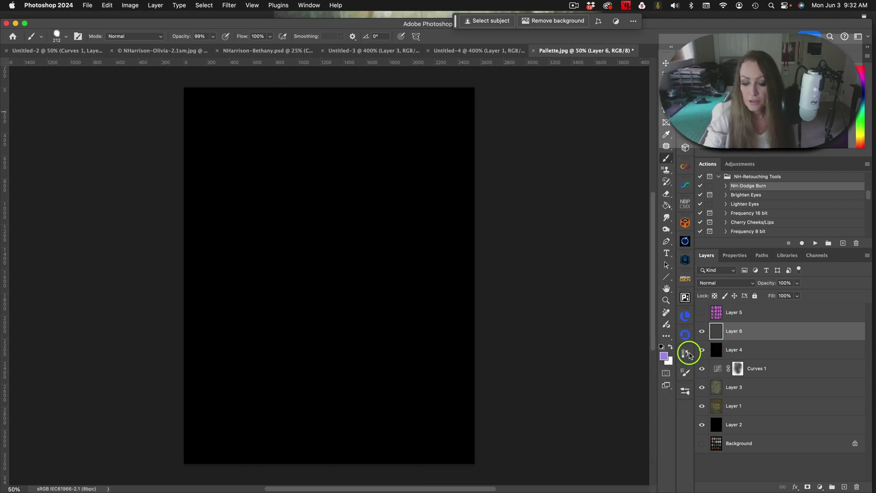
Step: Set the test brush's tip spacing to 30%
left_click(691, 371)
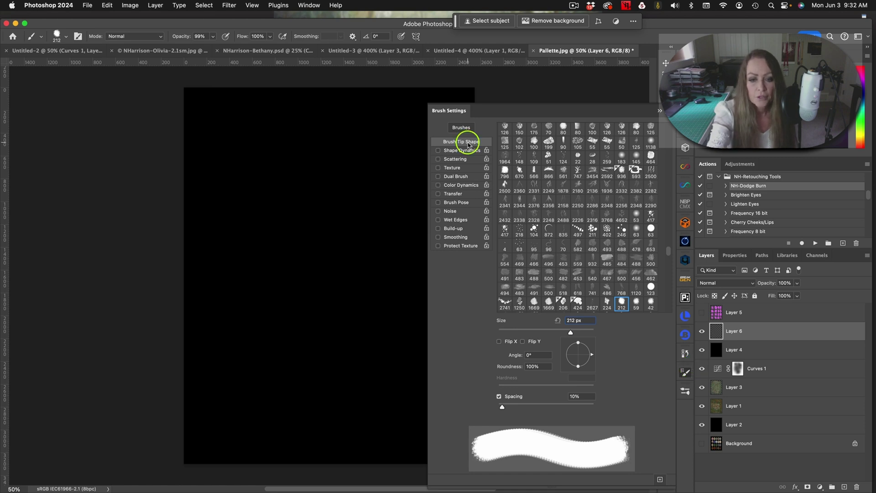
left_click_drag(505, 408, 511, 407)
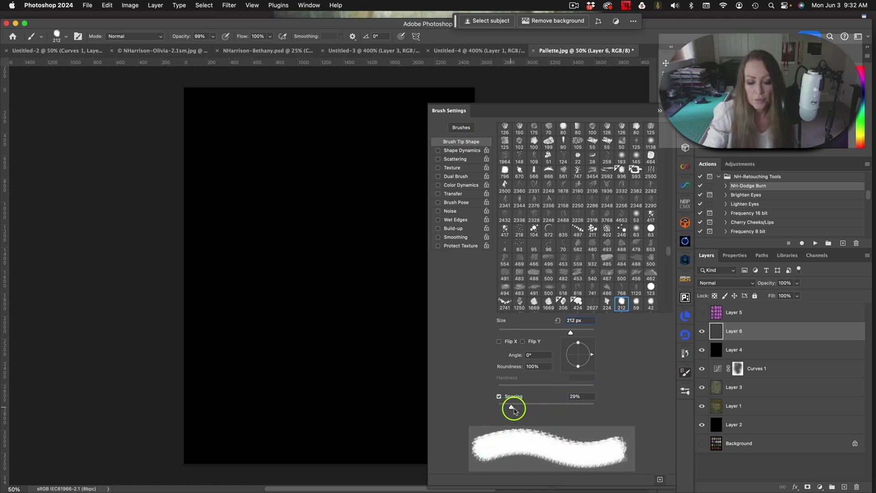
left_click(581, 395)
type("30")
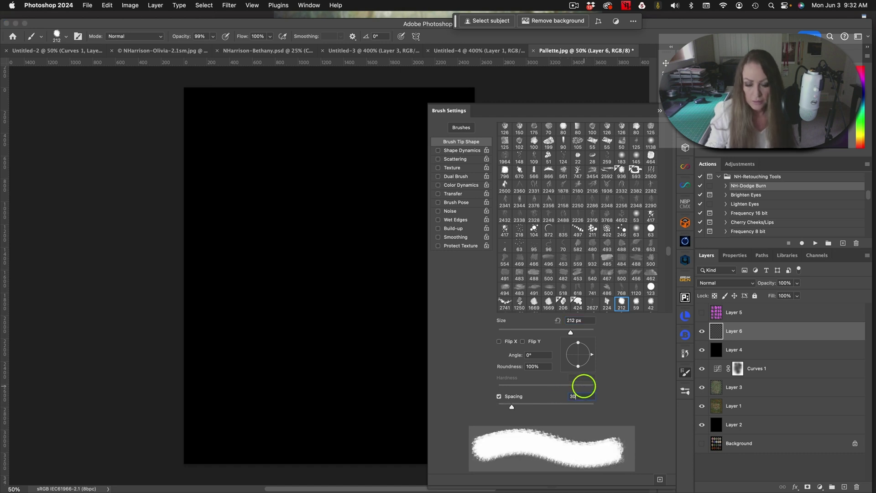
Step: Enable Shape Dynamics for the test brush with 80% size jitter controlled by Pen Pressure
left_click(470, 151)
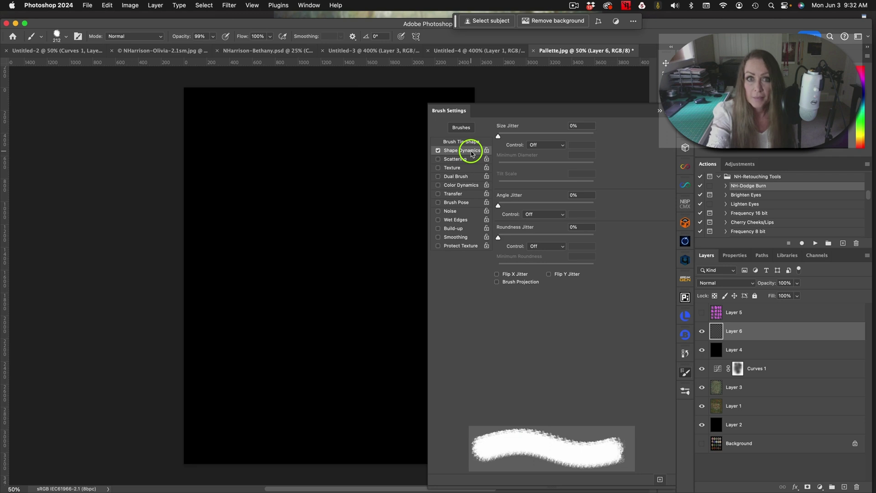
mouse_move(498, 137)
left_mouse_down()
mouse_move(558, 136)
mouse_move(572, 124)
left_mouse_up()
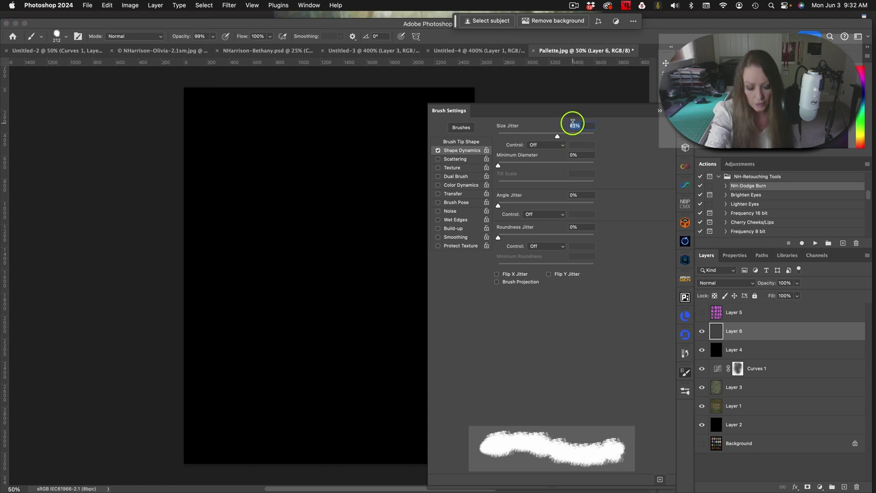
type("80")
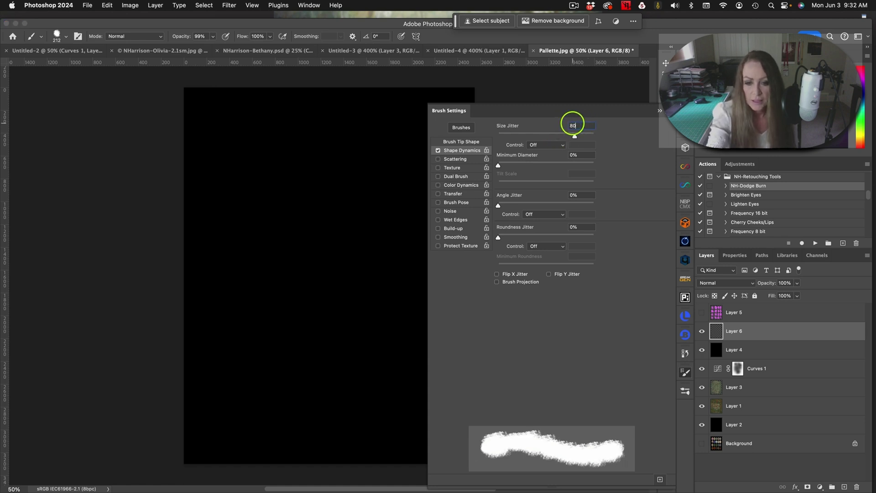
left_click(553, 145)
left_click(552, 164)
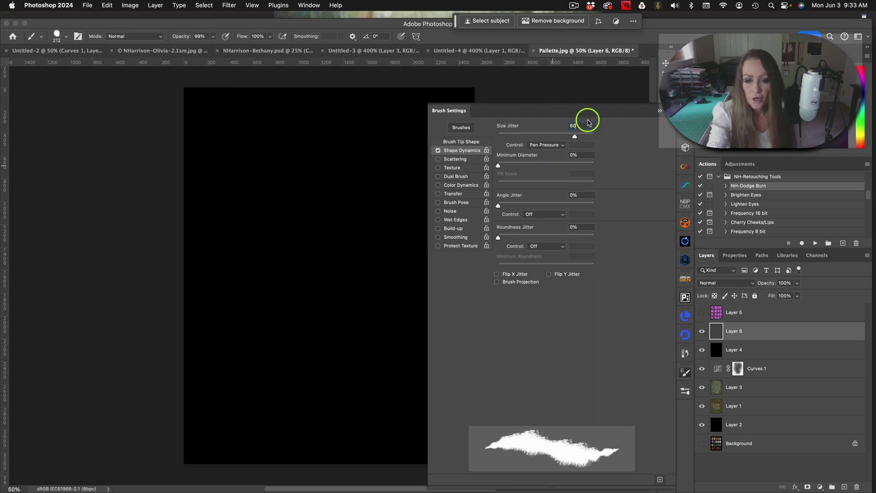
Step: Turn on Flip X and Flip Y Jitter with 5% angle jitter, and enable Scattering at 52%
left_click(497, 274)
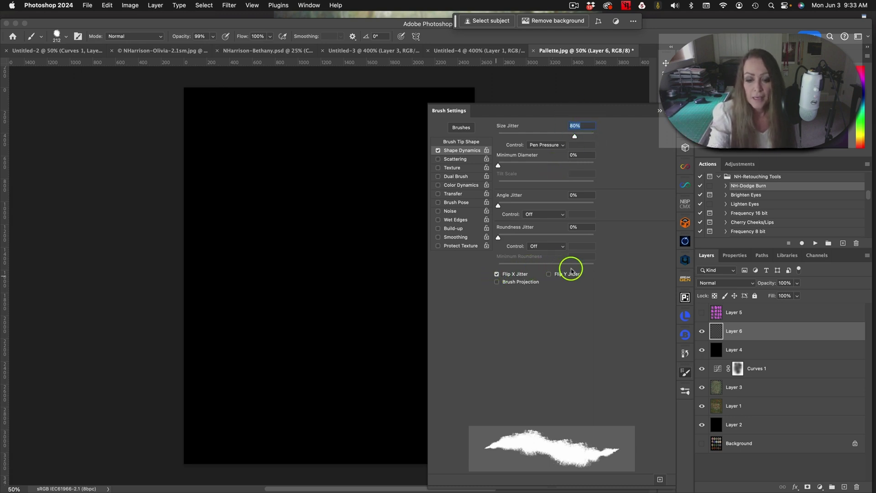
left_click(549, 274)
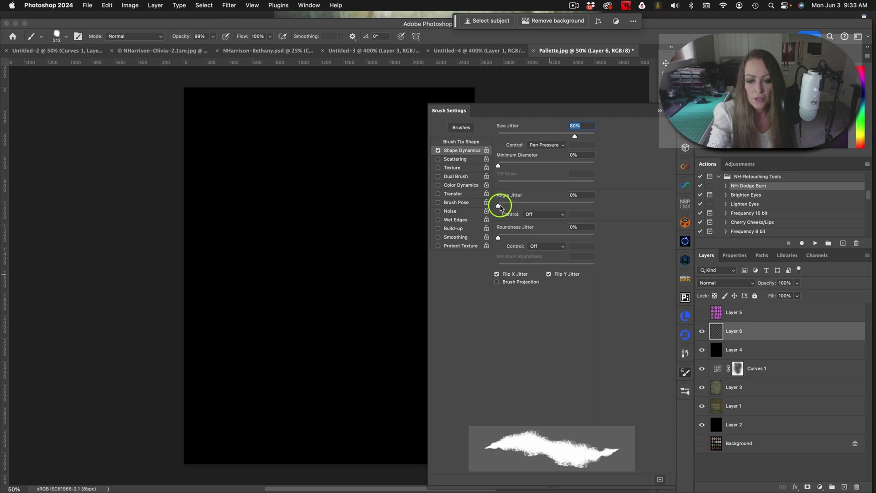
left_click_drag(498, 205, 502, 206)
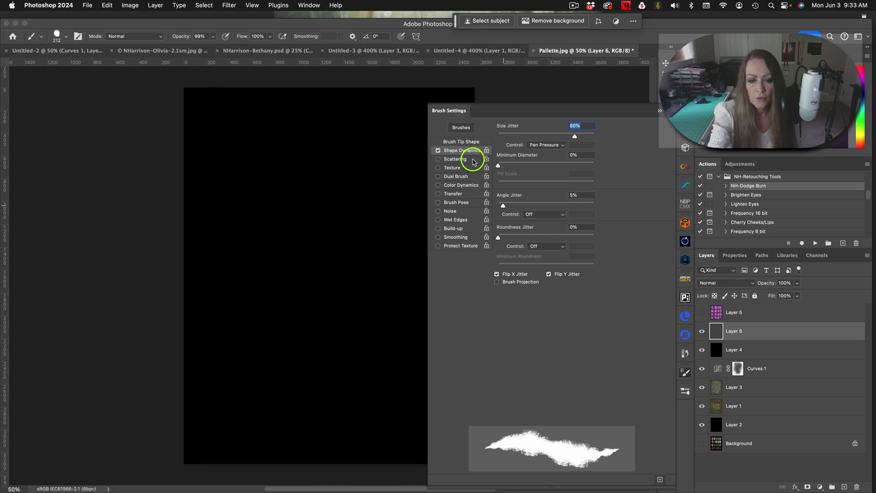
left_click(477, 159)
left_click_drag(499, 137, 508, 137)
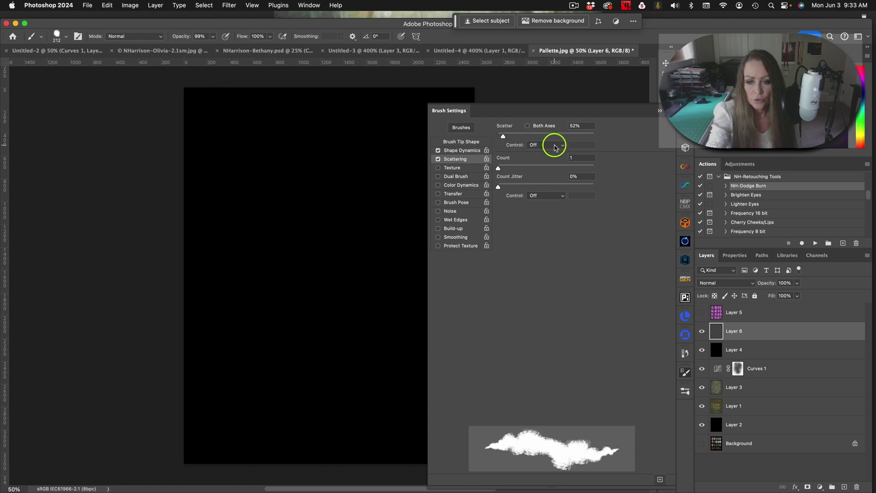
Step: Enable Texture using the grey pattern above Real-Paint-FX, uninverted at 31% scale, and paint a purple test stroke on Layer 6
left_click(474, 169)
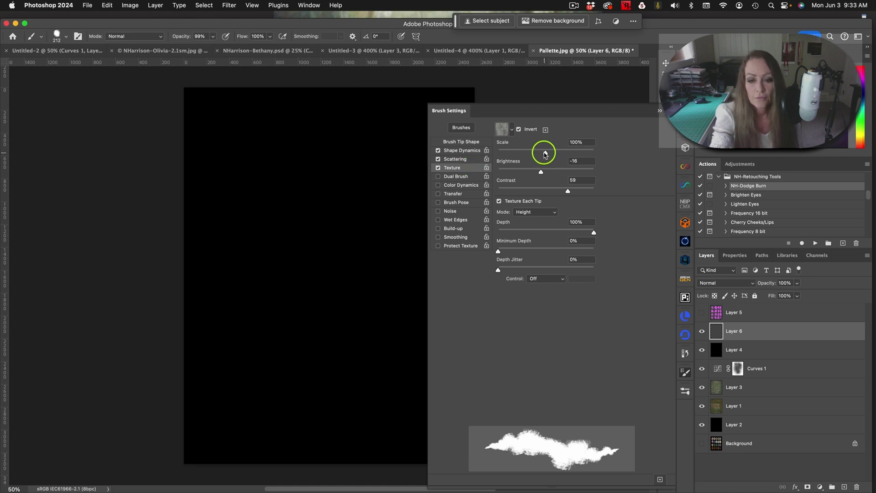
left_click(511, 131)
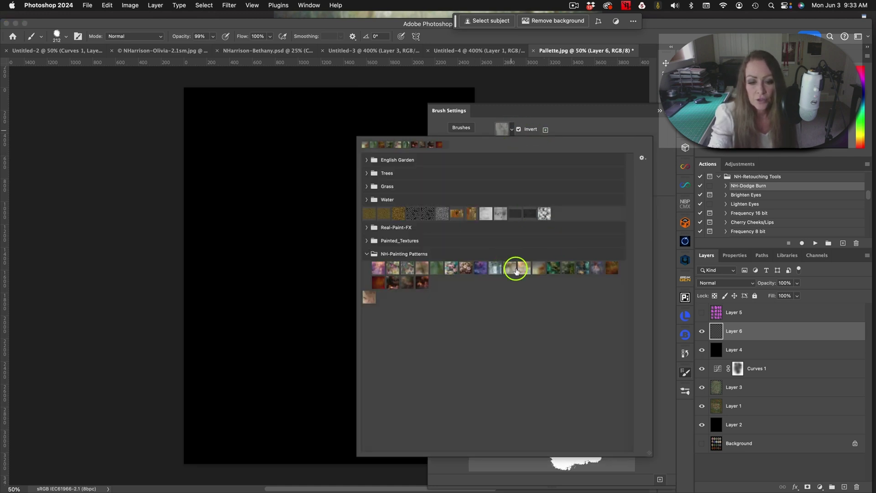
left_click(502, 212)
left_click(639, 129)
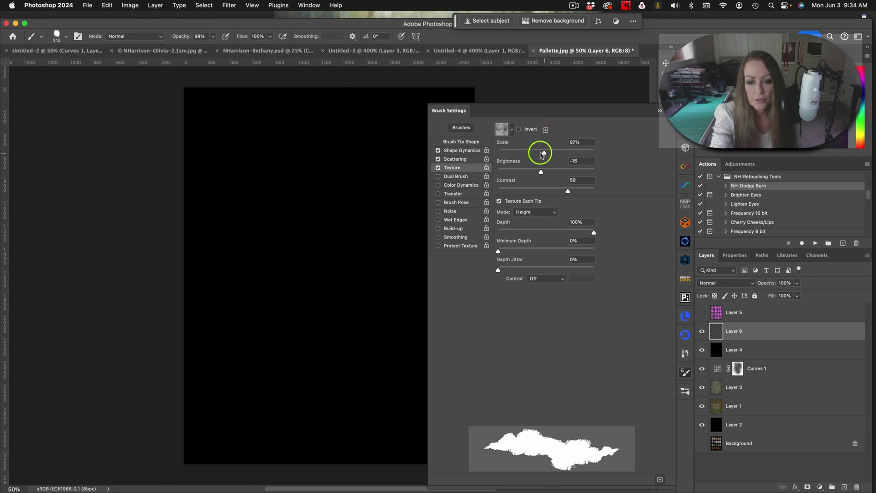
left_click_drag(545, 152, 512, 153)
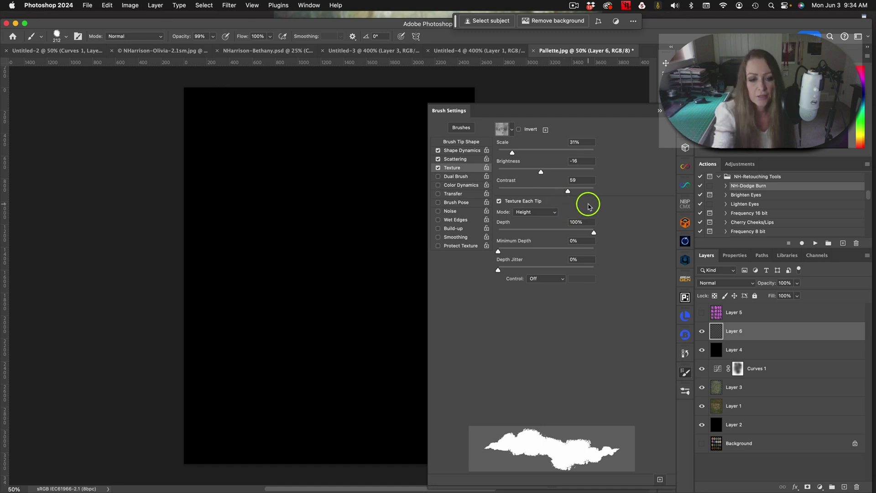
mouse_move(319, 167)
left_mouse_down()
mouse_move(309, 221)
mouse_move(313, 201)
mouse_move(368, 167)
left_mouse_up()
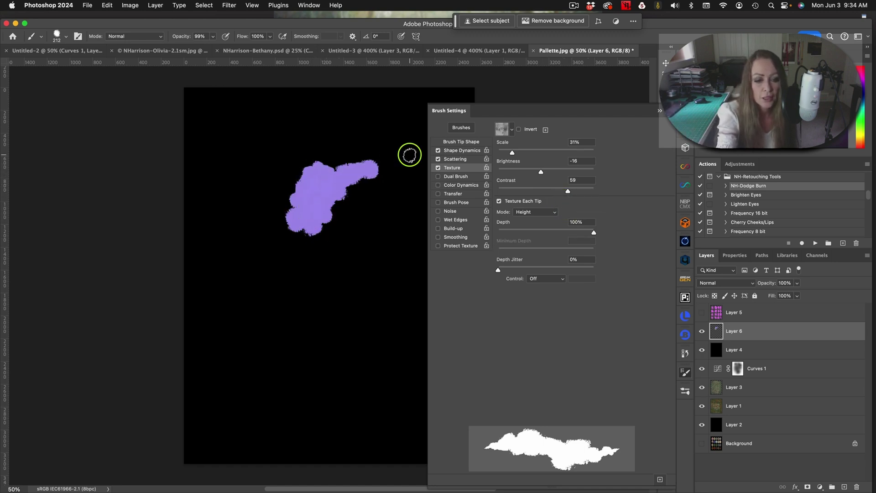
Step: Paint a test stroke with Texture Each Tip turned off, and turn the option back on
left_click(498, 201)
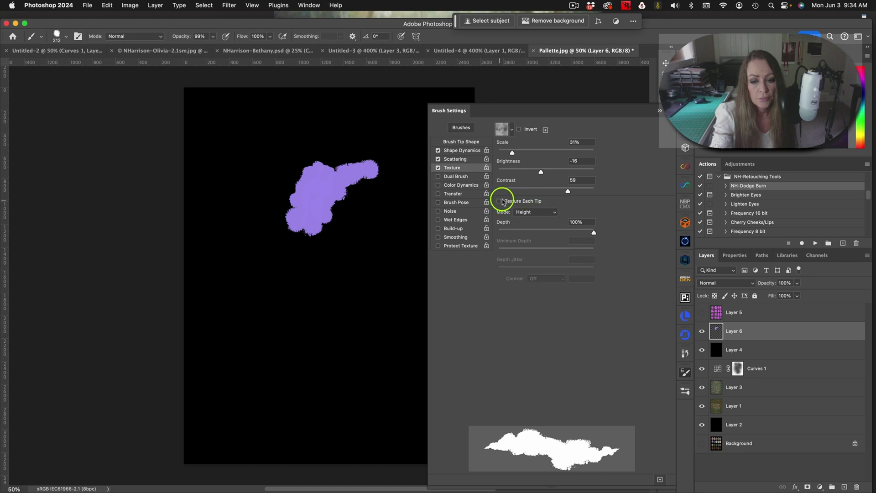
mouse_move(374, 228)
left_mouse_down()
mouse_move(385, 238)
mouse_move(382, 293)
left_mouse_up()
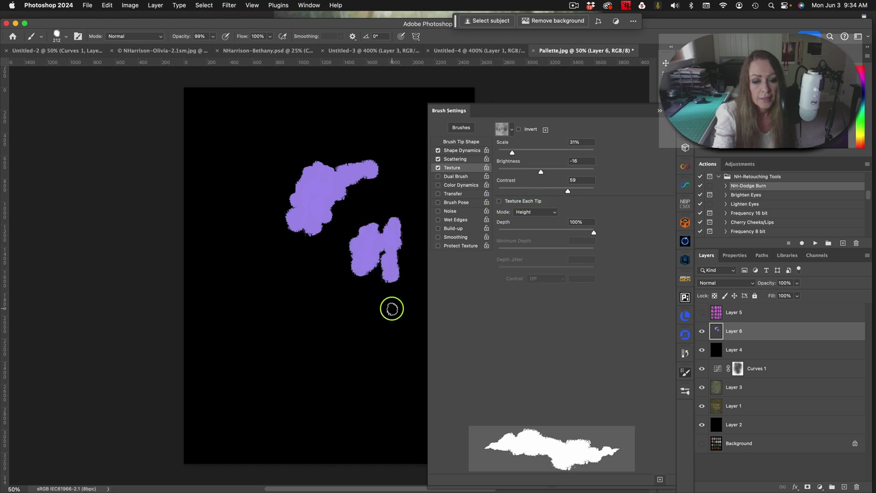
left_click(499, 201)
Step: Set the texture mode to Subtract and paint test patches before and after raising the texture scale to 130%
left_click(538, 212)
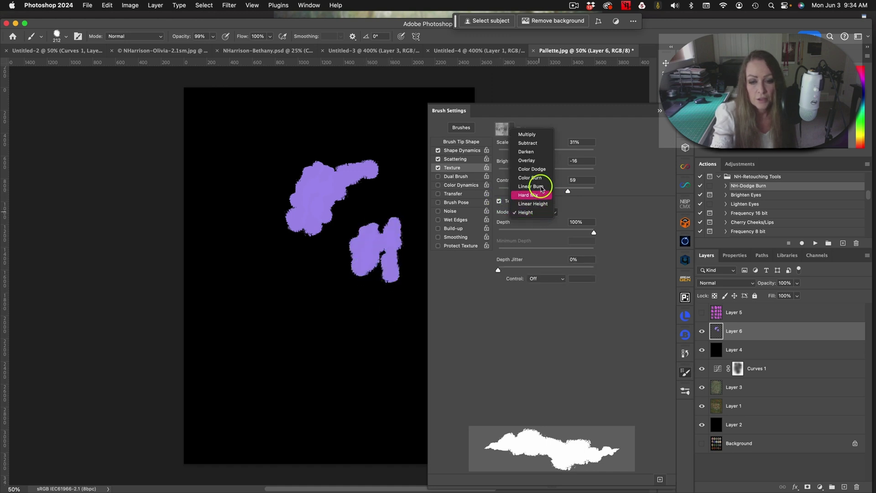
left_click(542, 143)
mouse_move(327, 272)
left_mouse_down()
mouse_move(327, 324)
mouse_move(349, 288)
mouse_move(346, 307)
mouse_move(358, 334)
mouse_move(341, 294)
mouse_move(337, 242)
mouse_move(322, 316)
mouse_move(360, 310)
mouse_move(360, 345)
mouse_move(362, 296)
mouse_move(342, 319)
mouse_move(361, 358)
mouse_move(330, 320)
mouse_move(362, 277)
mouse_move(351, 293)
mouse_move(286, 309)
mouse_move(333, 295)
mouse_move(361, 304)
mouse_move(294, 361)
mouse_move(368, 303)
mouse_move(335, 357)
mouse_move(380, 338)
mouse_move(349, 414)
left_mouse_up()
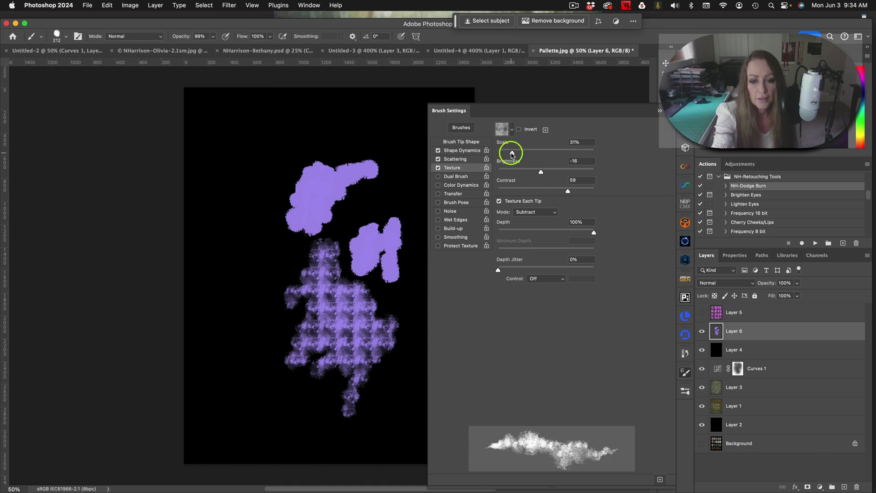
left_click_drag(511, 152, 553, 151)
mouse_move(233, 251)
left_mouse_down()
mouse_move(226, 310)
mouse_move(272, 232)
mouse_move(261, 274)
mouse_move(266, 345)
mouse_move(234, 229)
mouse_move(276, 256)
left_mouse_up()
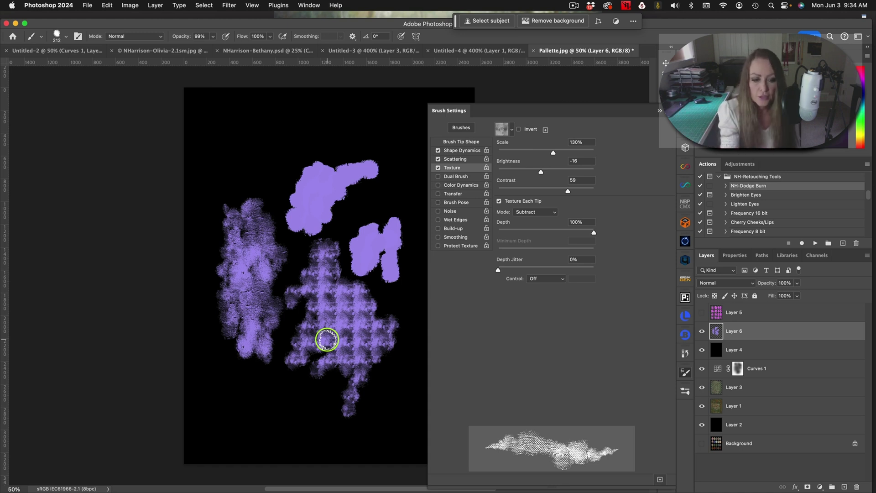
Step: Invert the brush texture and paint test strokes over the upper-left area of the canvas
left_click(523, 128)
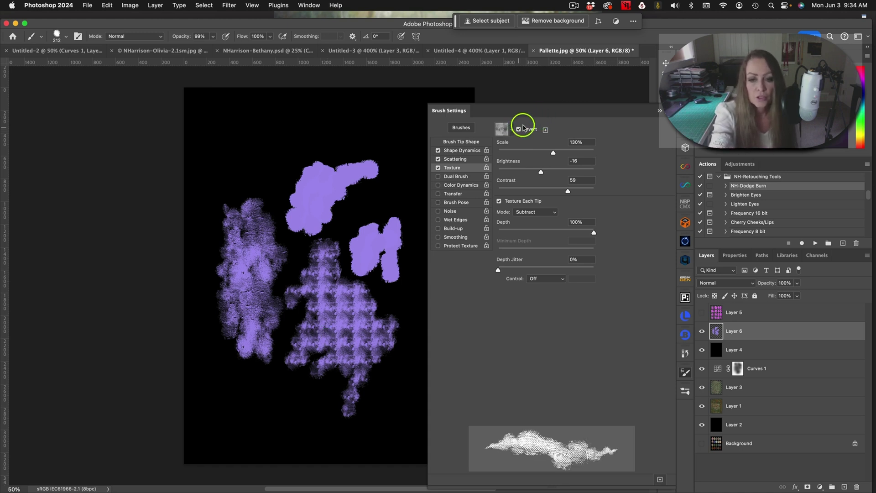
left_click_drag(260, 139, 283, 187)
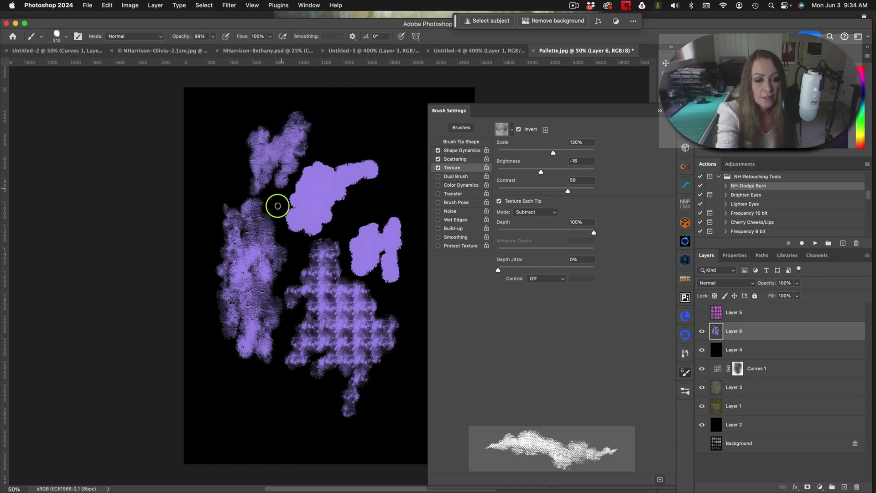
mouse_move(236, 166)
left_mouse_down()
mouse_move(291, 242)
mouse_move(280, 223)
mouse_move(289, 141)
mouse_move(280, 228)
mouse_move(292, 321)
left_mouse_up()
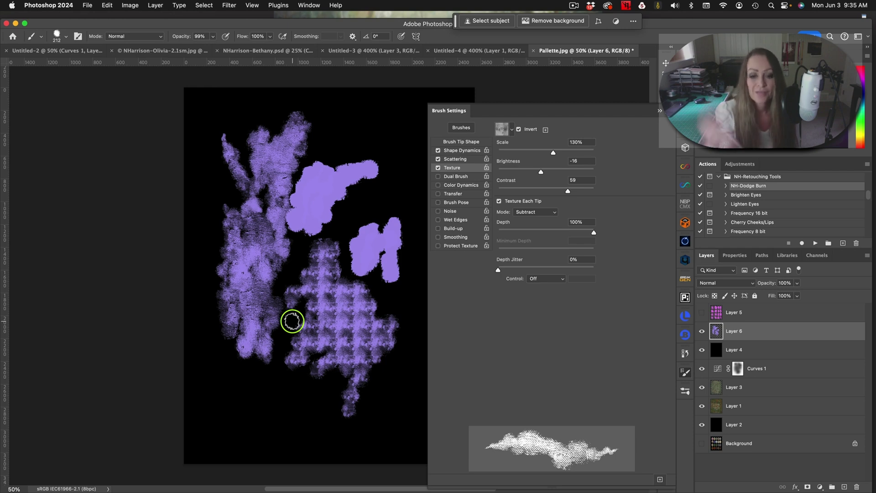
Step: Replace Texture with Transfer at 58% opacity jitter controlled by Pen Pressure, and test it near the canvas's upper right
left_click(438, 168)
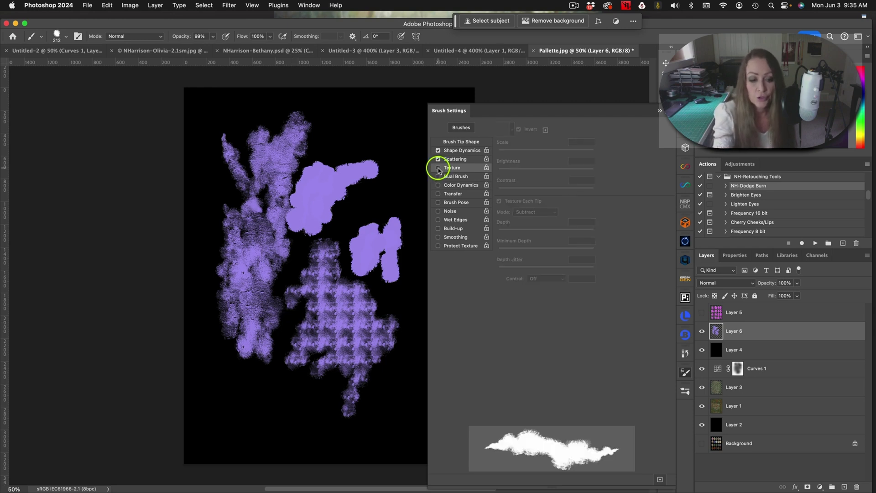
left_click(468, 195)
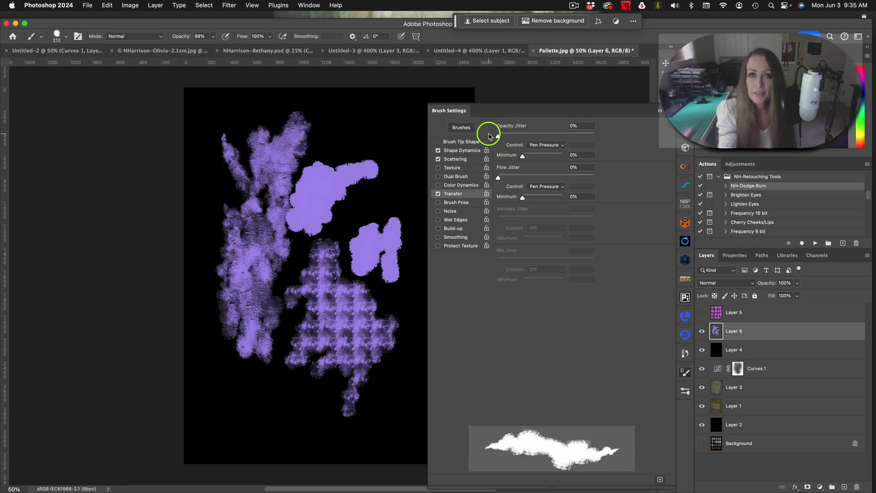
left_click_drag(498, 136, 553, 136)
mouse_move(375, 116)
left_mouse_down()
mouse_move(391, 184)
mouse_move(400, 167)
mouse_move(394, 111)
mouse_move(375, 170)
mouse_move(404, 127)
mouse_move(347, 139)
mouse_move(353, 128)
mouse_move(393, 130)
mouse_move(390, 194)
left_mouse_up()
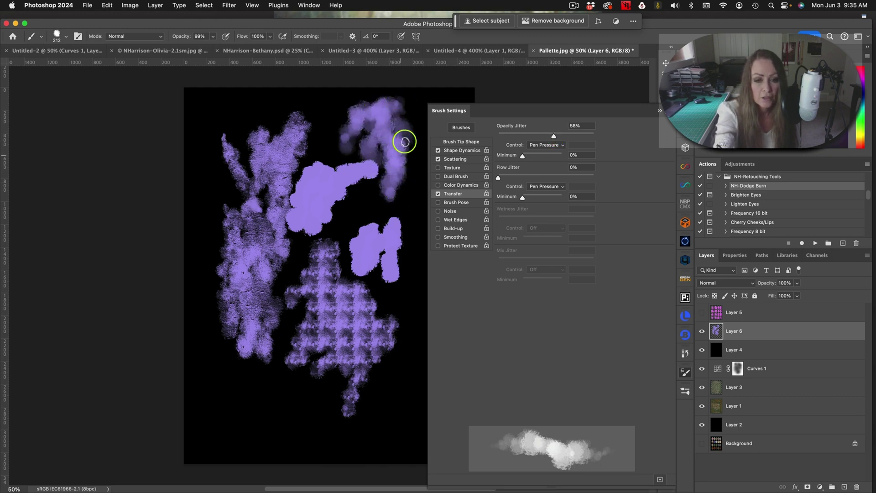
left_click_drag(366, 121, 369, 149)
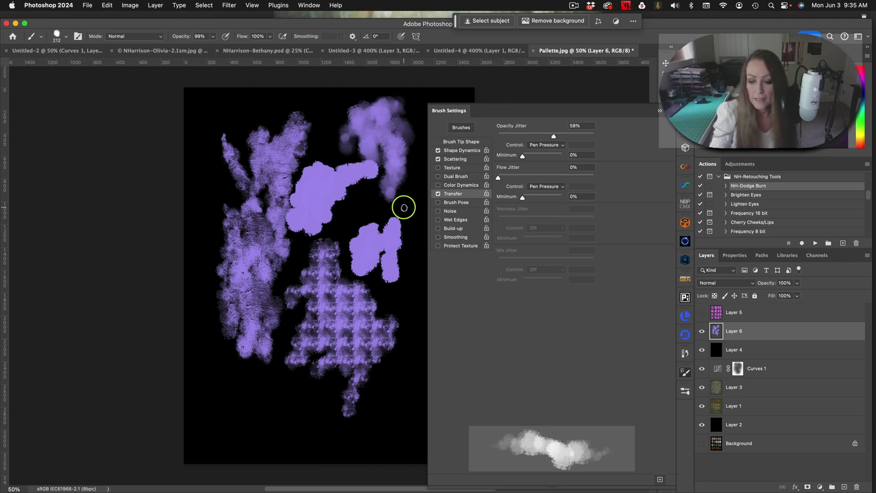
Step: Clear the test strokes from Layer 6 and paint a mottled purple cluster in the canvas's upper left with a 473 px brush
key("Delete")
key("super+shift+alt+n")
left_click_drag(297, 182, 333, 182)
mouse_move(295, 135)
left_mouse_down()
mouse_move(253, 162)
mouse_move(261, 189)
mouse_move(319, 137)
mouse_move(288, 244)
mouse_move(301, 151)
mouse_move(249, 251)
mouse_move(300, 143)
mouse_move(235, 239)
mouse_move(230, 145)
mouse_move(319, 128)
mouse_move(314, 188)
mouse_move(342, 176)
mouse_move(308, 245)
mouse_move(284, 164)
mouse_move(272, 181)
mouse_move(240, 189)
left_mouse_up()
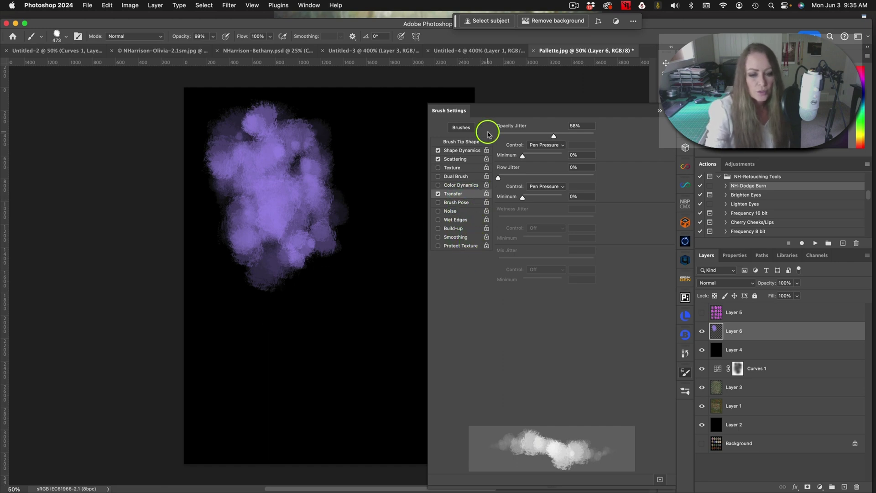
Step: Enable Smoothing for the brush and paint a second purple cluster across the lower right of the canvas
left_click(448, 236)
mouse_move(371, 292)
left_mouse_down()
mouse_move(337, 365)
mouse_move(377, 290)
left_mouse_up()
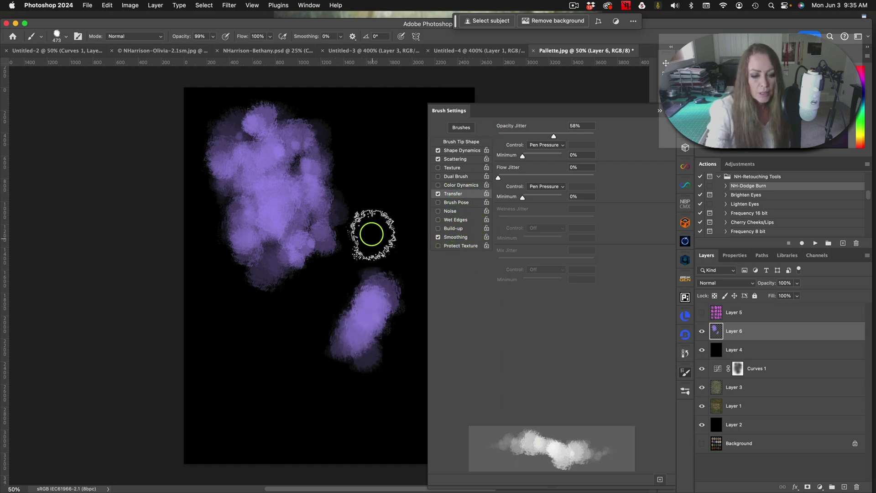
mouse_move(371, 235)
left_mouse_down()
mouse_move(332, 349)
mouse_move(393, 219)
mouse_move(388, 340)
mouse_move(385, 212)
mouse_move(334, 300)
mouse_move(302, 382)
mouse_move(338, 412)
mouse_move(354, 327)
mouse_move(365, 456)
left_mouse_up()
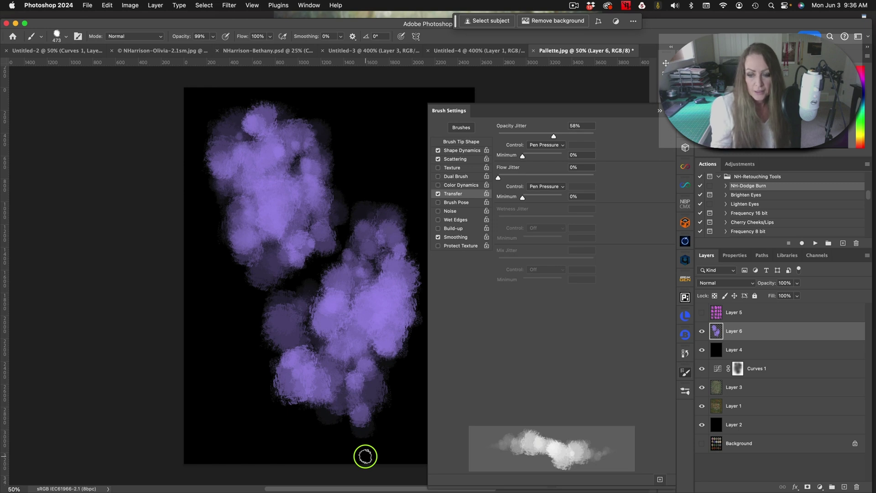
left_click(659, 111)
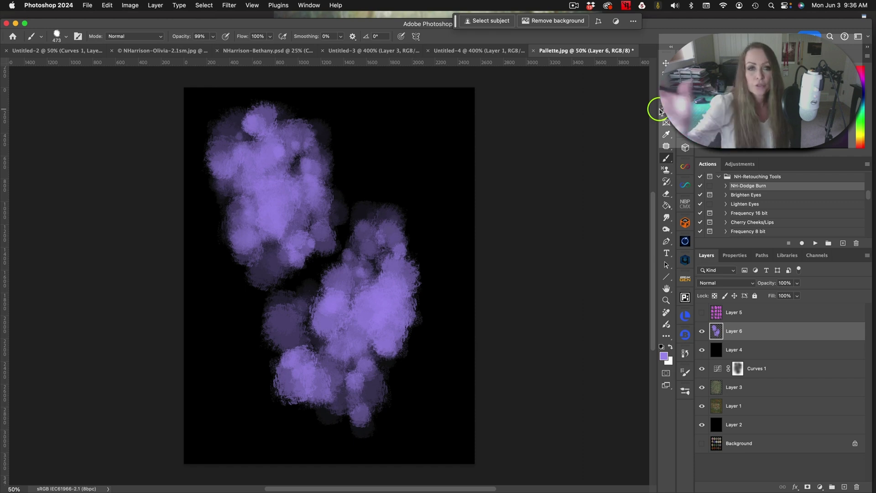
Step: Hide Layer 6 and select the Coral Kiss brush from the Watercolor presets
left_click(704, 331)
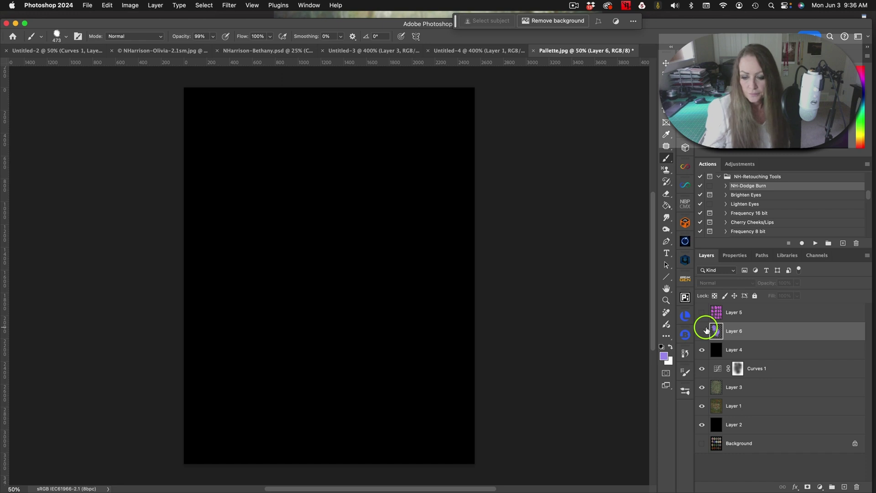
left_click(686, 391)
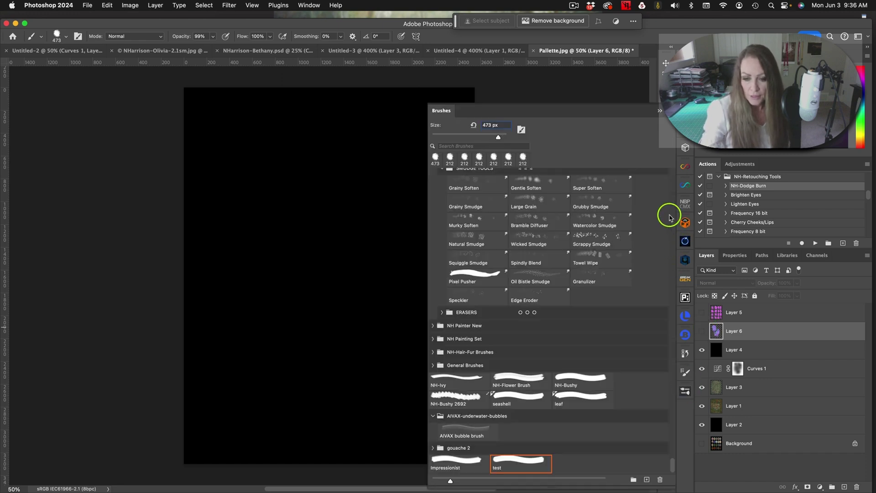
left_click_drag(671, 465, 672, 448)
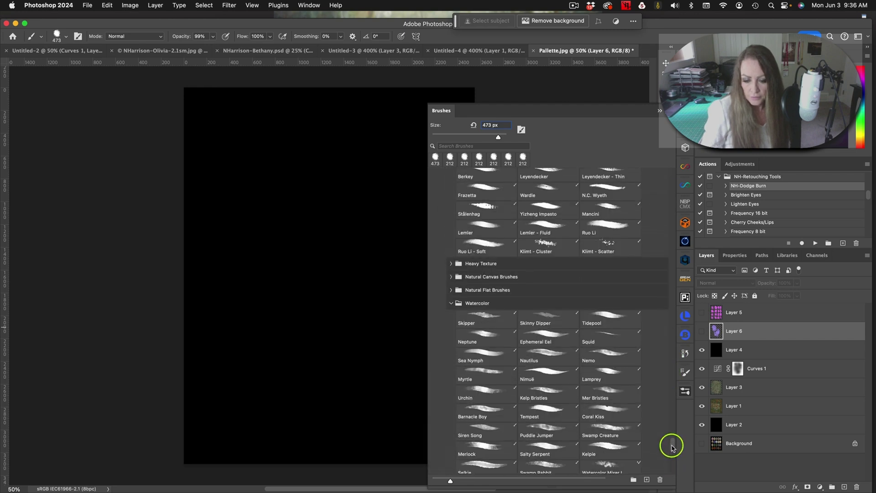
scroll(672, 448, "down", 3)
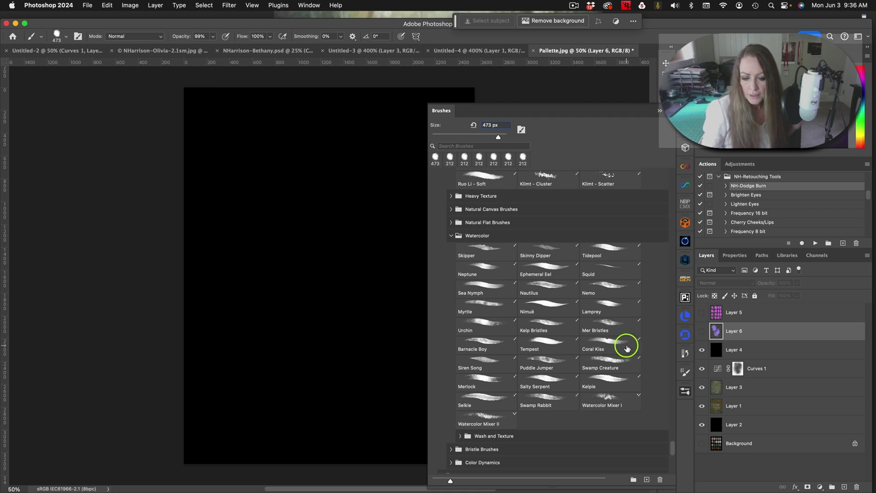
left_click(611, 343)
left_click(659, 112)
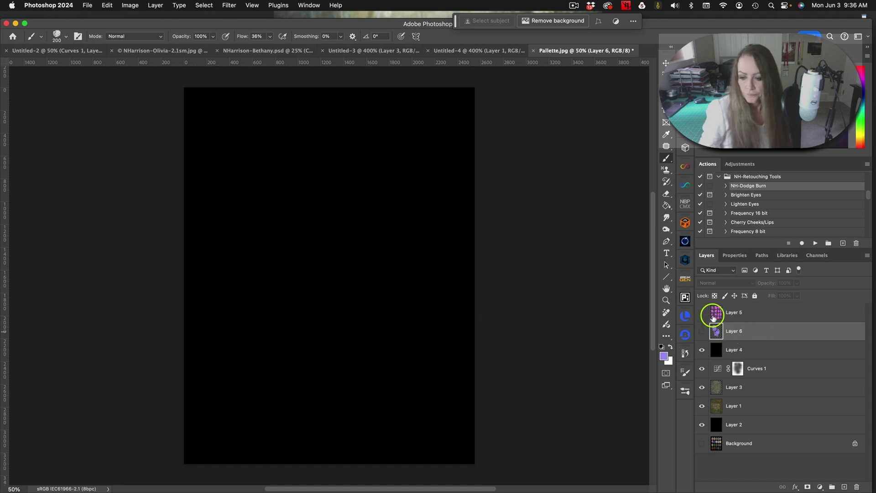
Step: Add a new layer above Layer 4 and paint a textured purple patch in the canvas's upper half with a 647 px brush
left_click(733, 349)
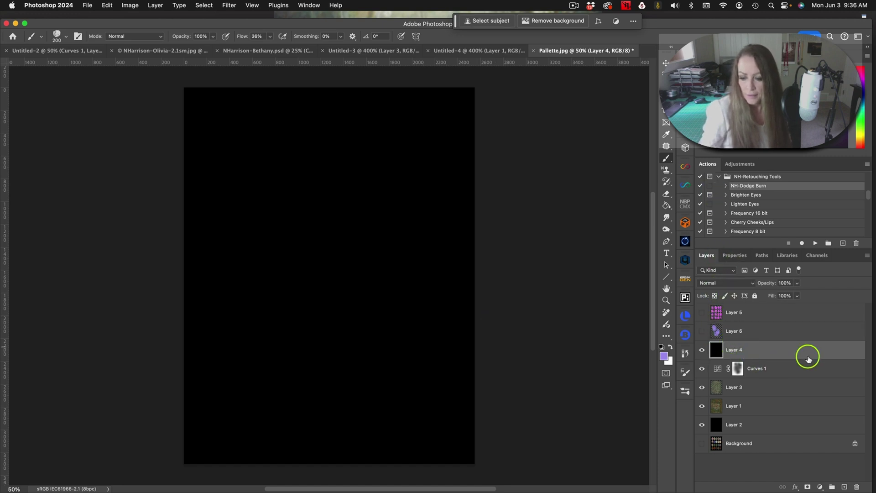
left_click(848, 485)
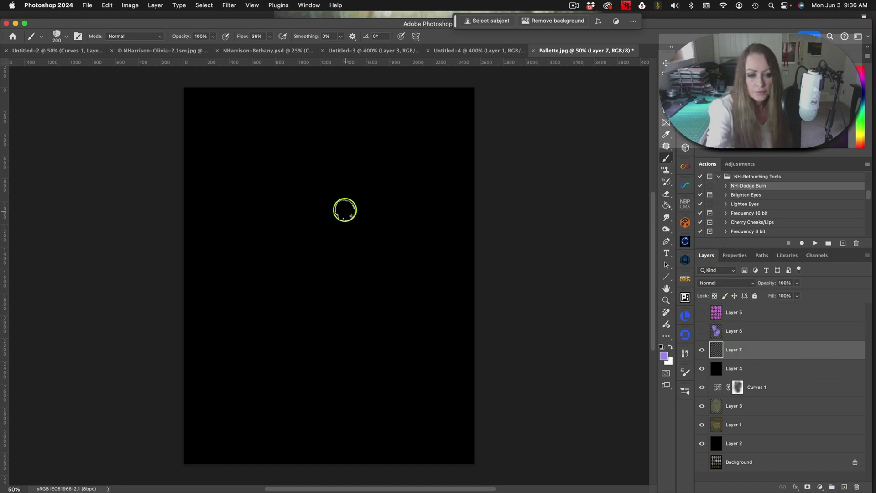
left_click_drag(345, 210, 384, 189)
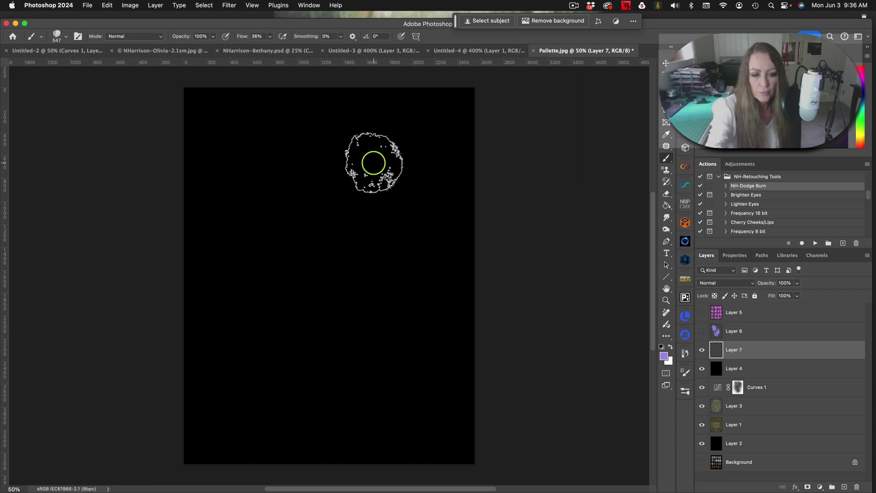
left_click_drag(372, 164, 393, 198)
mouse_move(373, 242)
left_mouse_down()
mouse_move(377, 199)
mouse_move(375, 273)
mouse_move(408, 208)
mouse_move(361, 143)
mouse_move(375, 147)
mouse_move(400, 243)
mouse_move(358, 151)
mouse_move(330, 210)
mouse_move(341, 212)
mouse_move(362, 287)
left_mouse_up()
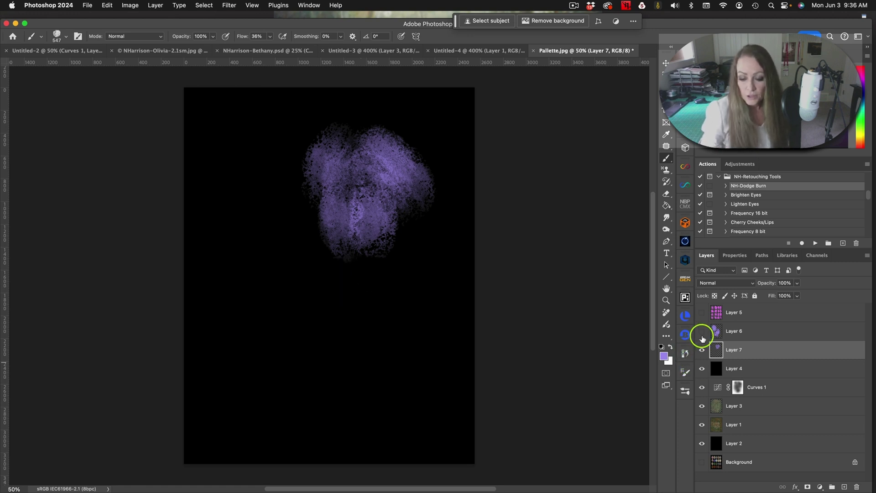
Step: Save the current Watercolor brush as a new preset named test2 without capturing its size or including tool settings
left_click(685, 371)
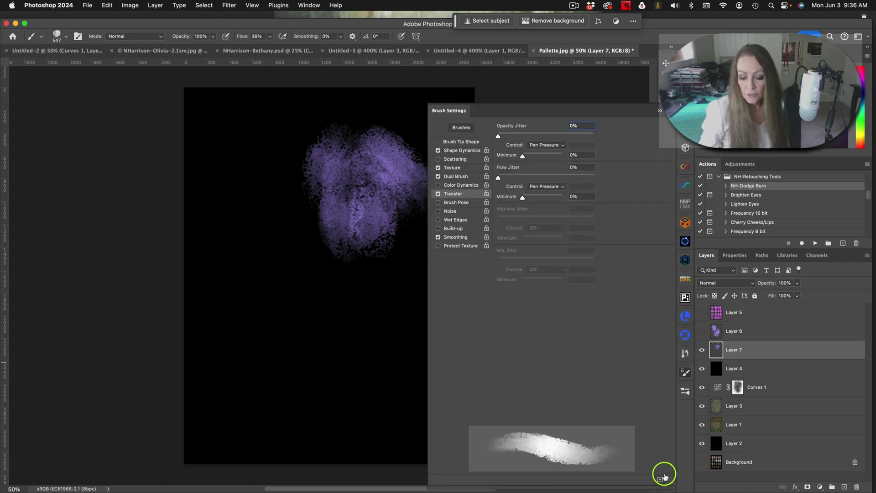
left_click(662, 479)
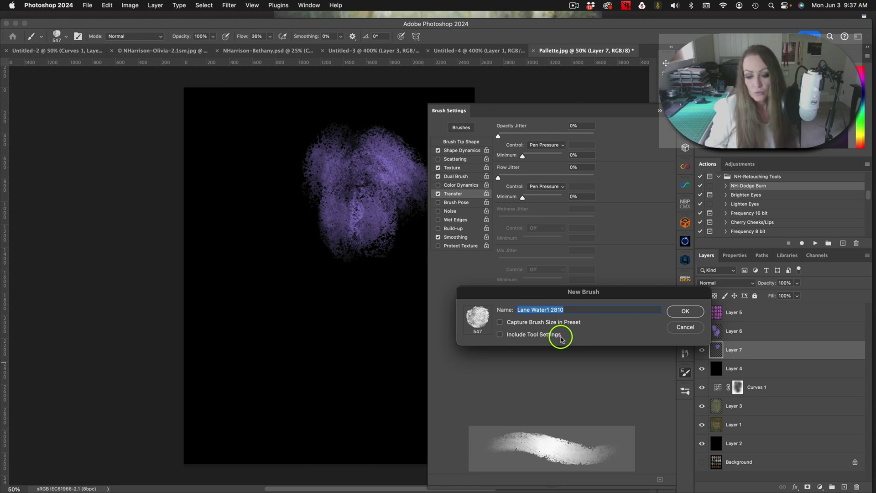
type("test2")
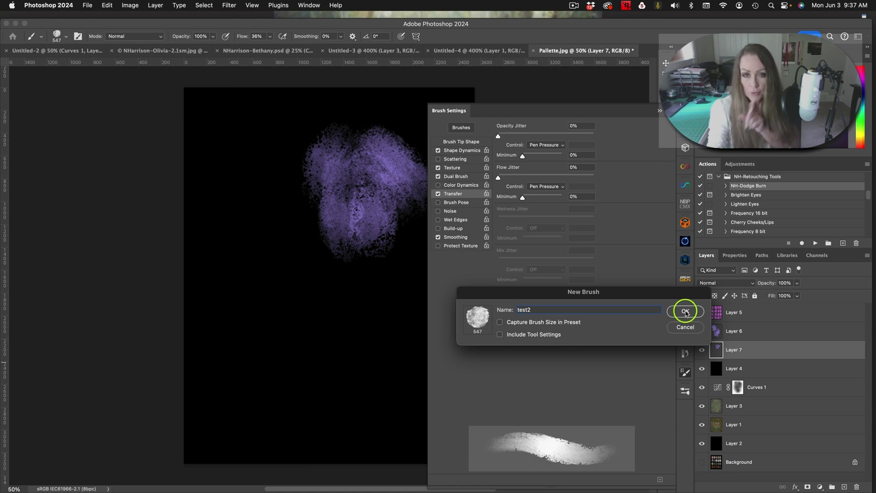
left_click(687, 311)
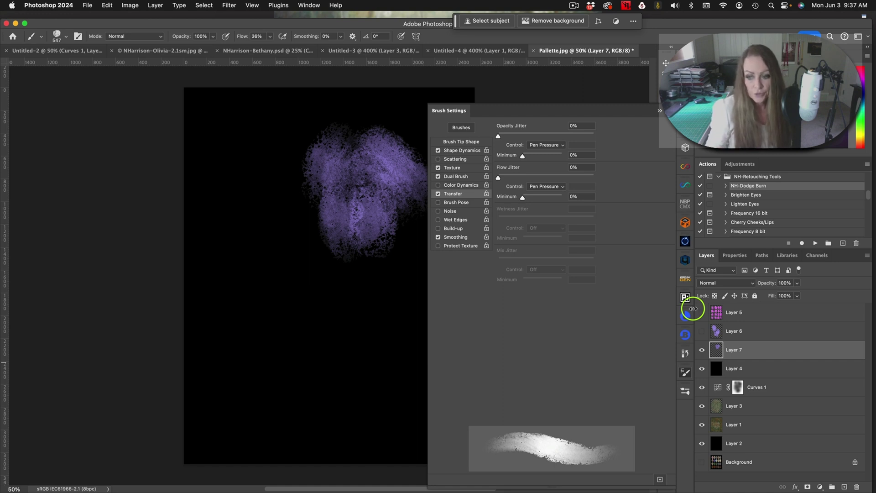
left_click(660, 110)
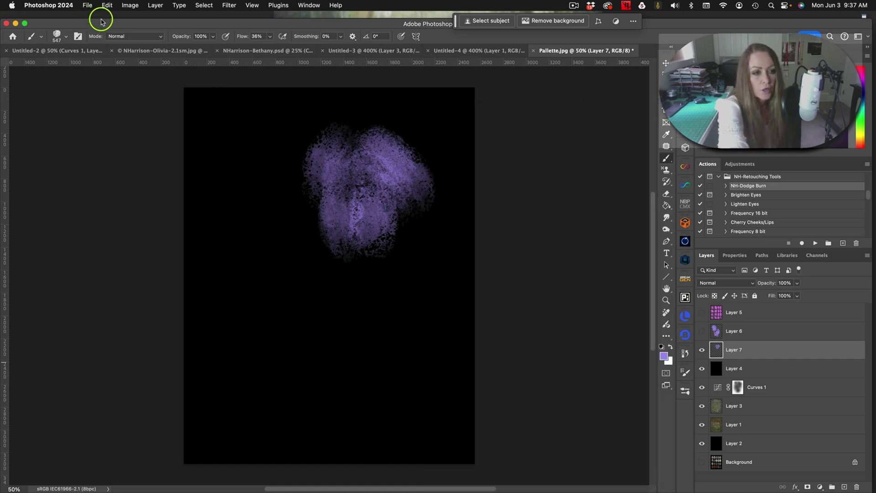
Step: Move the test2 brush preset out of the Watercolor brushes into the Brushes-No TOOL Applied-NH group
left_click(68, 38)
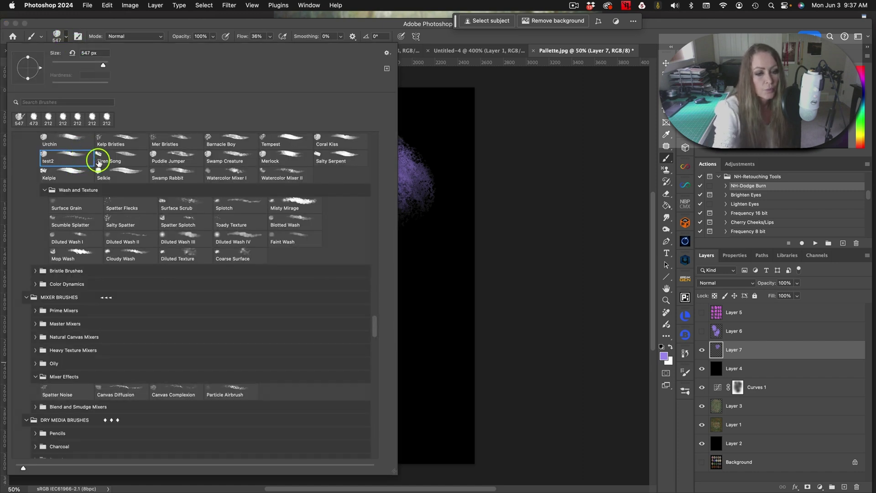
mouse_move(78, 156)
left_mouse_down()
mouse_move(190, 128)
mouse_move(221, 99)
mouse_move(224, 47)
mouse_move(229, 138)
mouse_move(261, 229)
left_mouse_up()
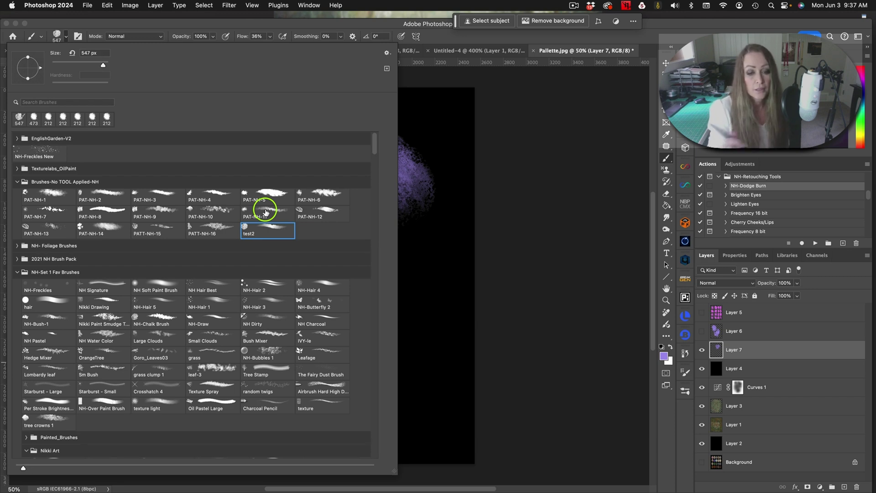
left_click(524, 129)
Step: Extend the textured purple patch on Layer 7 with more strokes around its sides and down the canvas's middle
left_click_drag(433, 240, 421, 273)
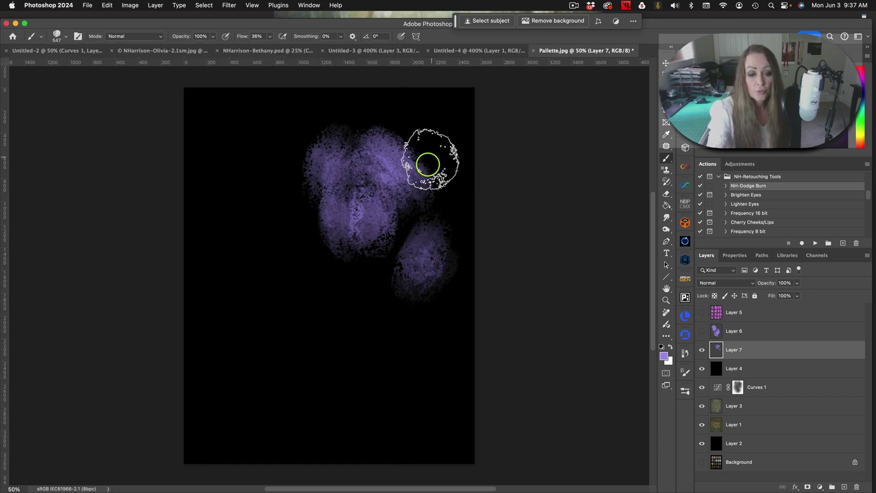
left_click_drag(428, 165, 422, 217)
left_click_drag(314, 263, 314, 210)
mouse_move(374, 246)
left_mouse_down()
mouse_move(392, 272)
mouse_move(367, 318)
left_mouse_up()
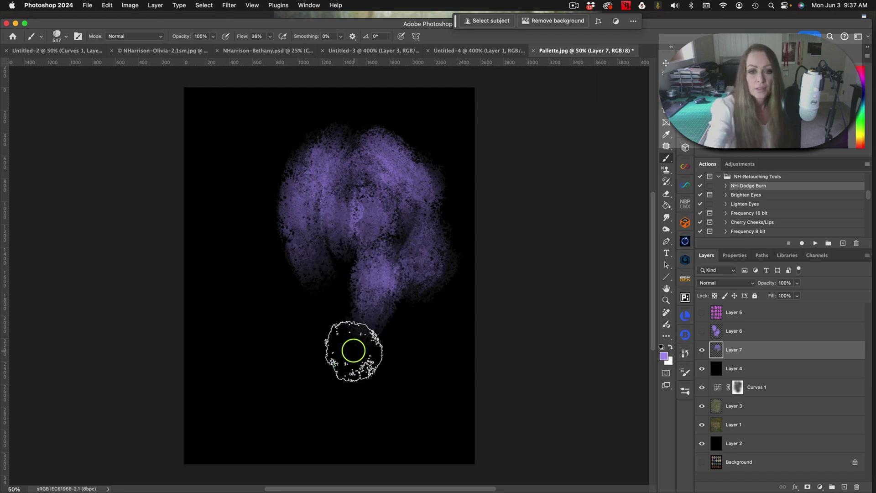
Step: Look through the other open documents, including Untitled-4, Untitled-3 and the portraits, and return to Pallette.jpg
left_click(480, 50)
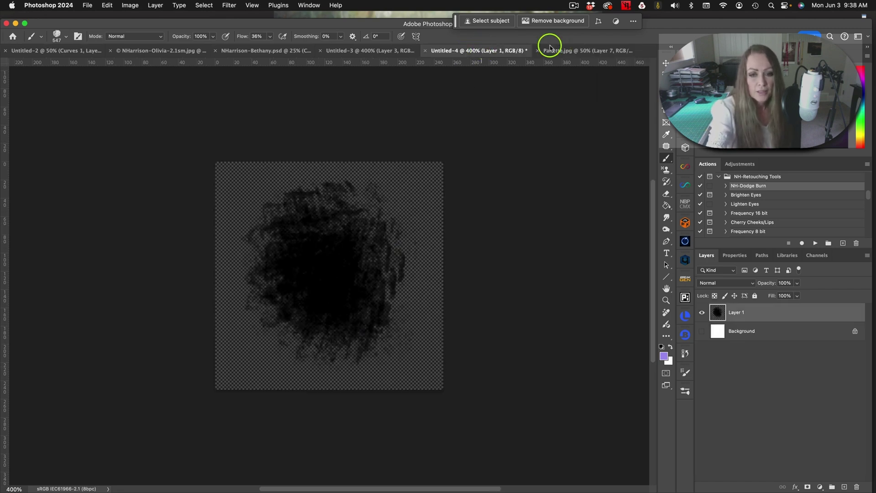
left_click(393, 48)
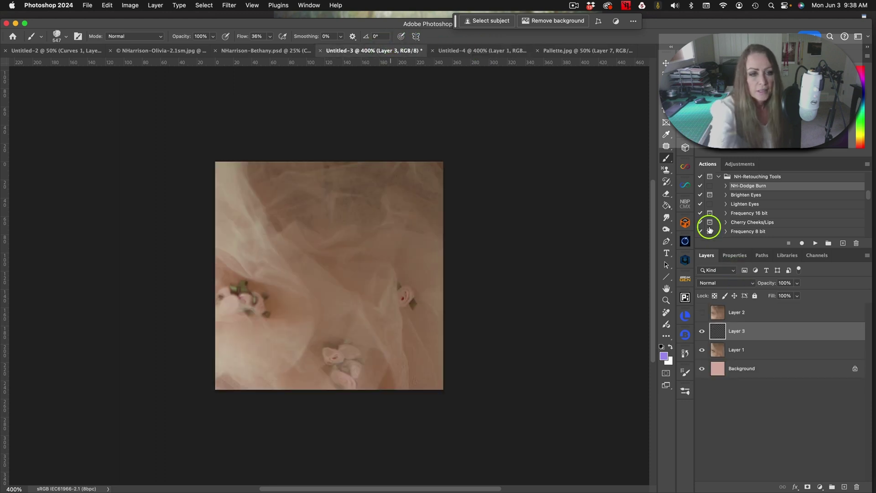
left_click(73, 51)
left_click(208, 50)
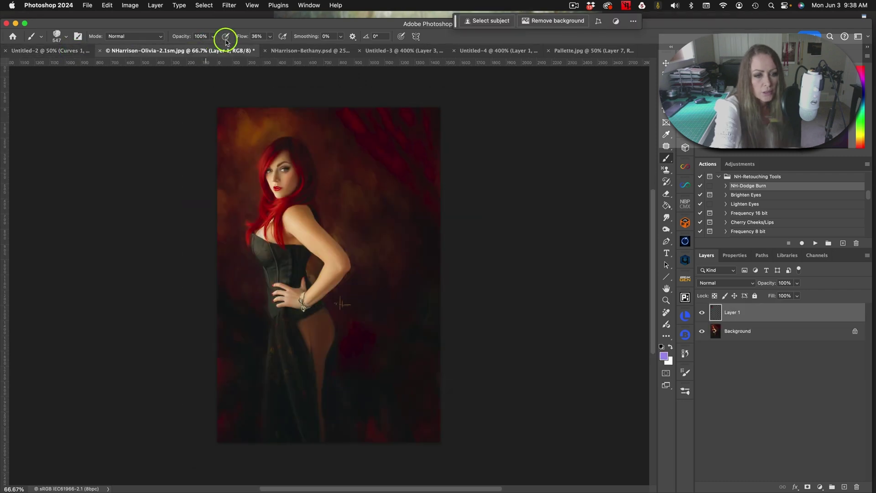
left_click(306, 49)
left_click(413, 50)
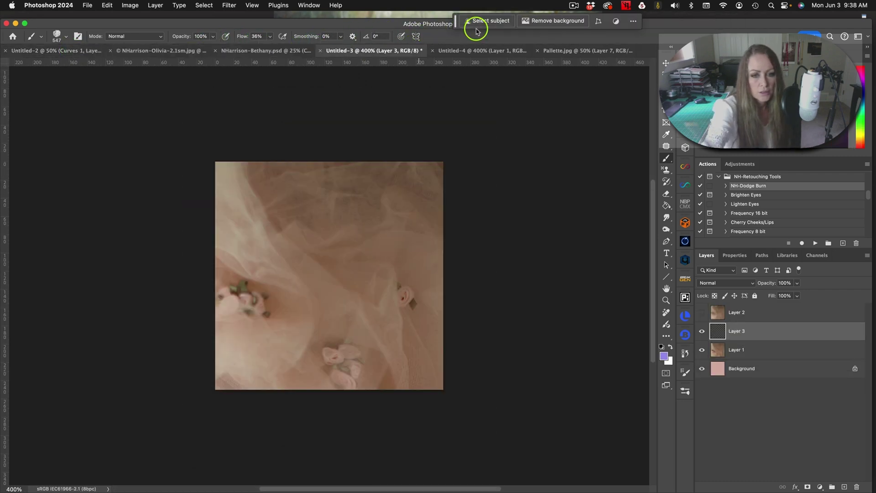
left_click(497, 51)
left_click(574, 48)
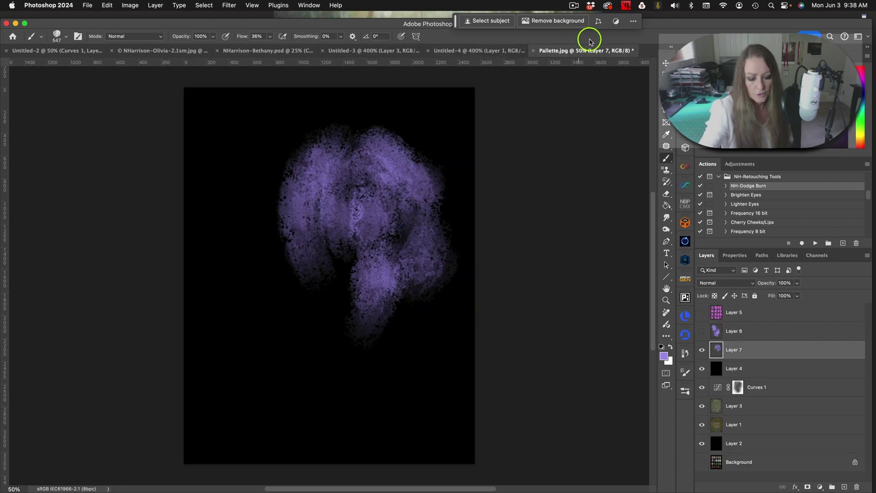
Step: Bring forward the floating portrait of the woman in the white headpiece and dock it alongside the other open documents
key("ctrl+Up")
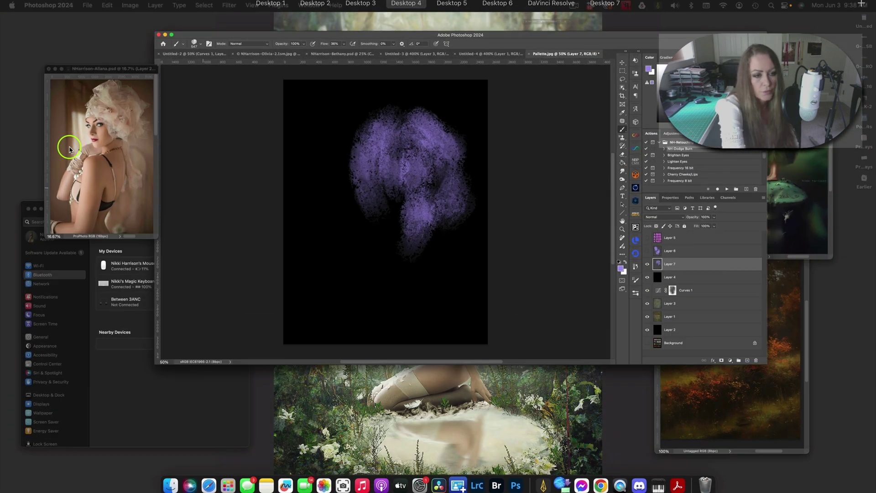
left_click(69, 142)
left_click_drag(268, 102, 493, 55)
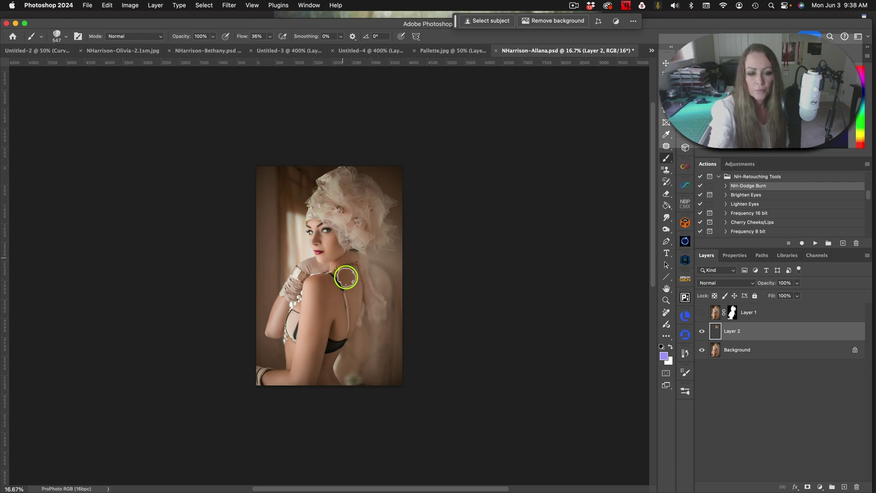
Step: Check Layer 2's contents by temporarily hiding the Background layer, and show the masked Layer 1
left_click(703, 352)
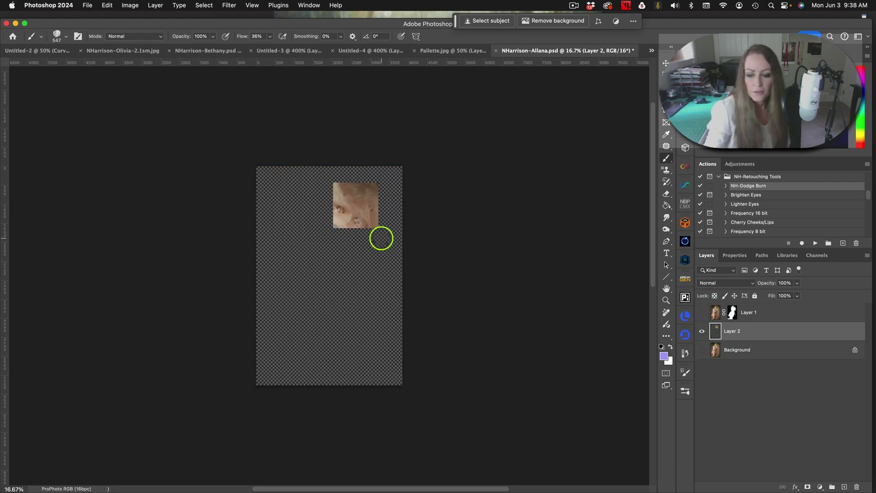
left_click(702, 350)
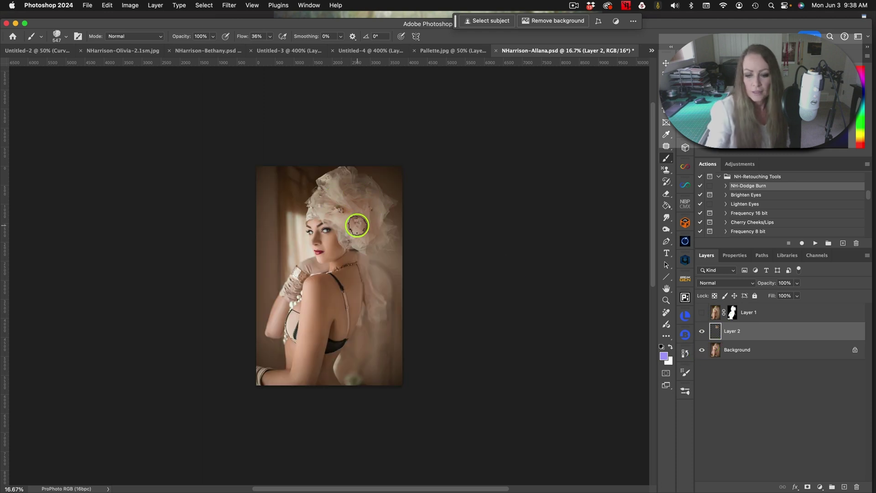
left_click(702, 312)
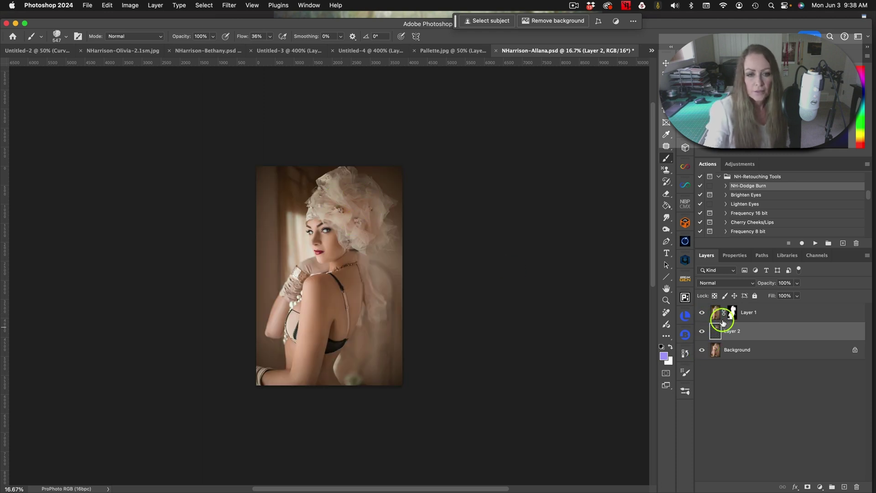
Step: Switch to the Untitled-3 document and show the blurred, painted Layer 2
left_click(373, 51)
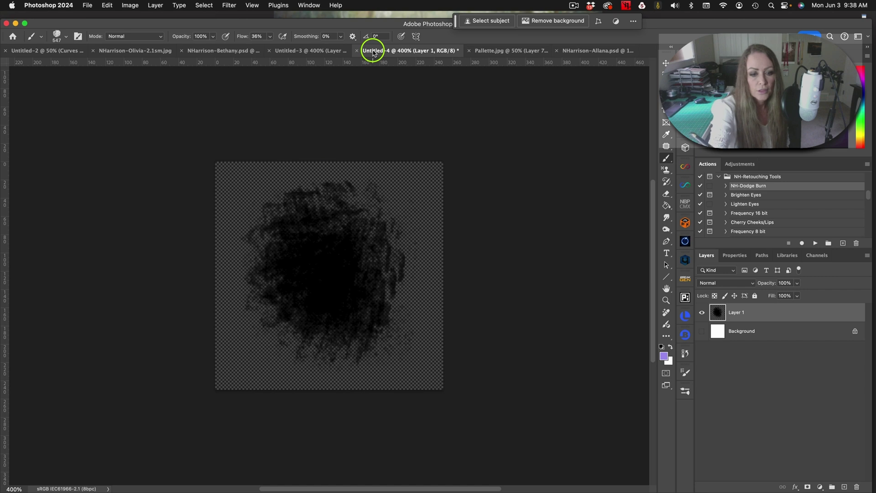
left_click(314, 48)
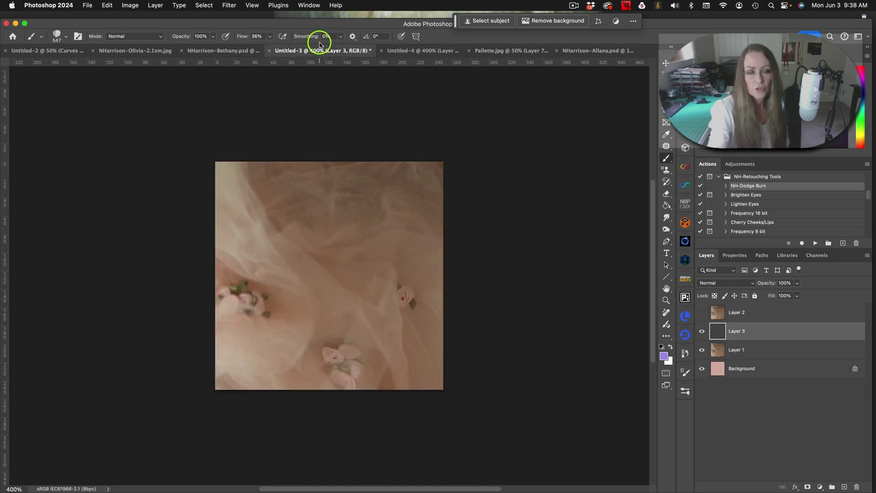
left_click(702, 312)
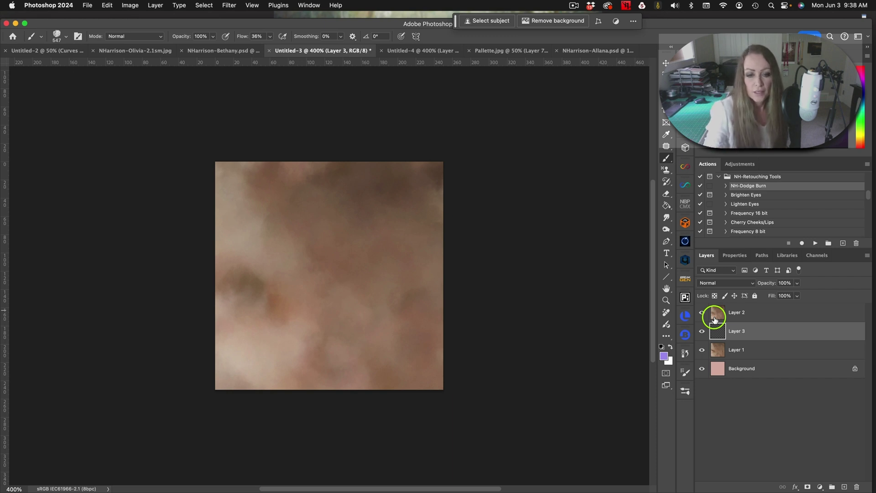
Step: Activate the Pattern Stamp tool and review the available patterns in the NH-Painting Patterns group
left_click(668, 169)
left_click(319, 36)
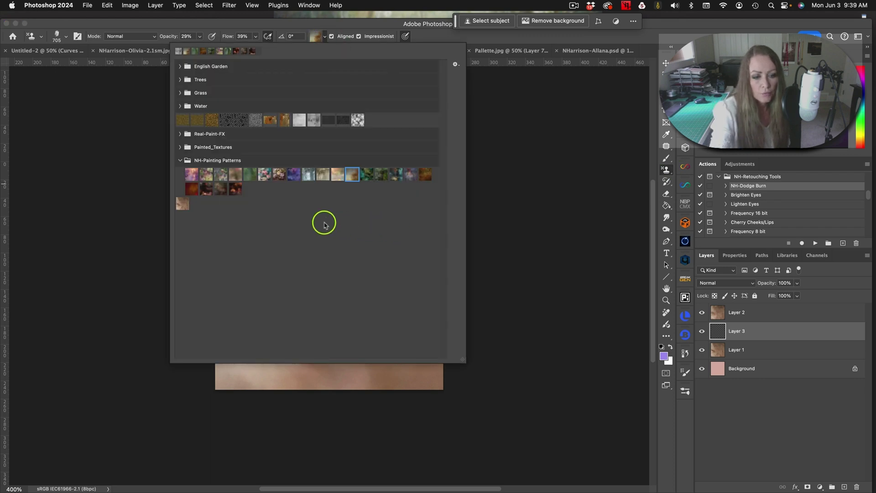
left_click(521, 126)
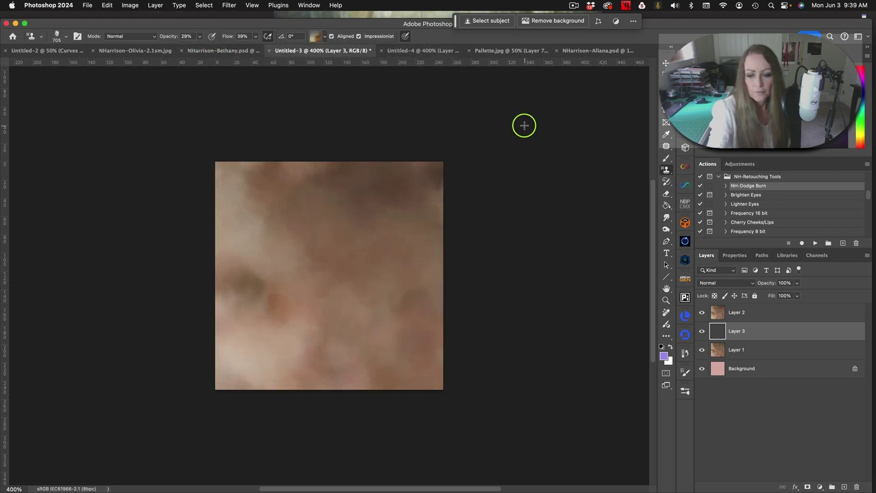
Step: Define a new pattern named PATT-NH-22 from the painted Layer 2 of Untitled-3
left_click(724, 313)
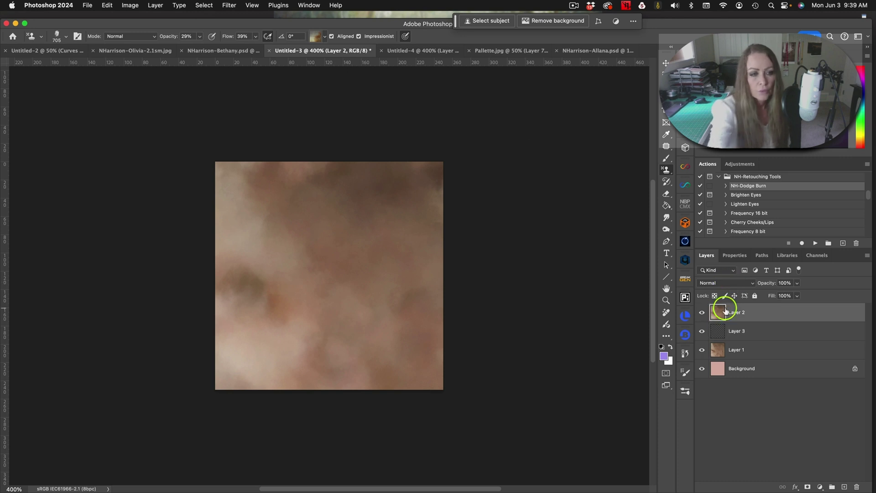
left_click(107, 5)
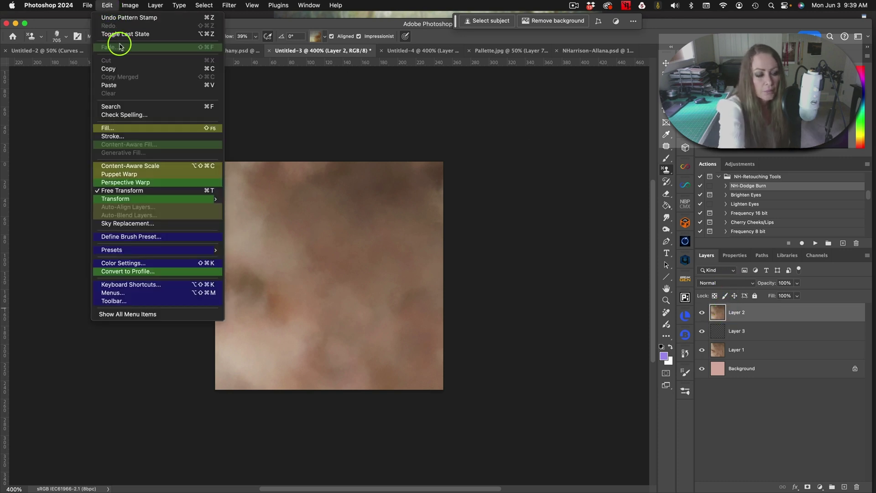
left_click(154, 314)
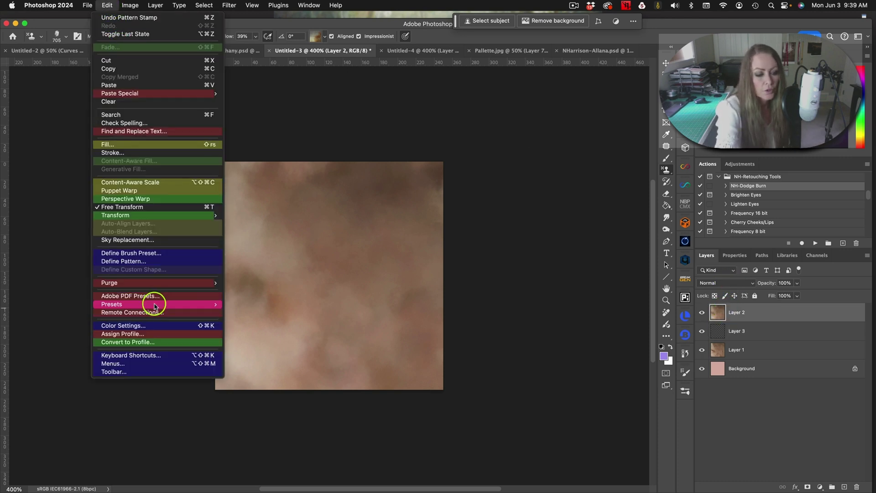
left_click(156, 261)
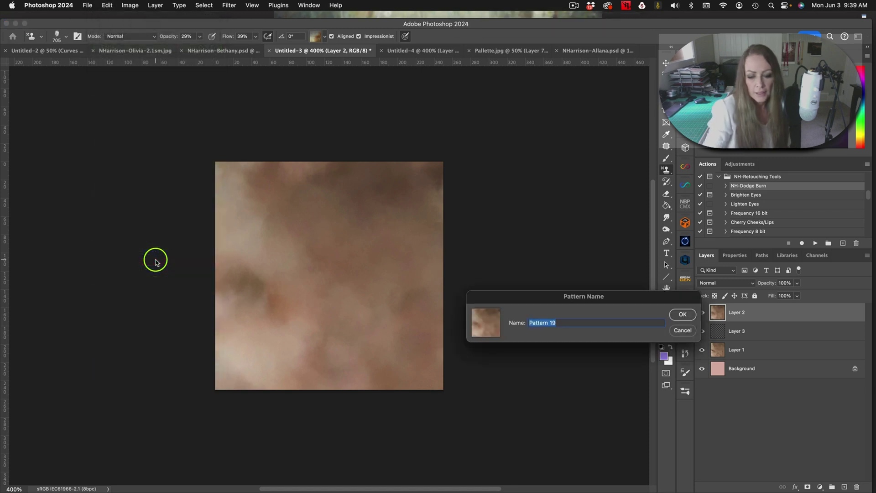
type("PATT-NH-22")
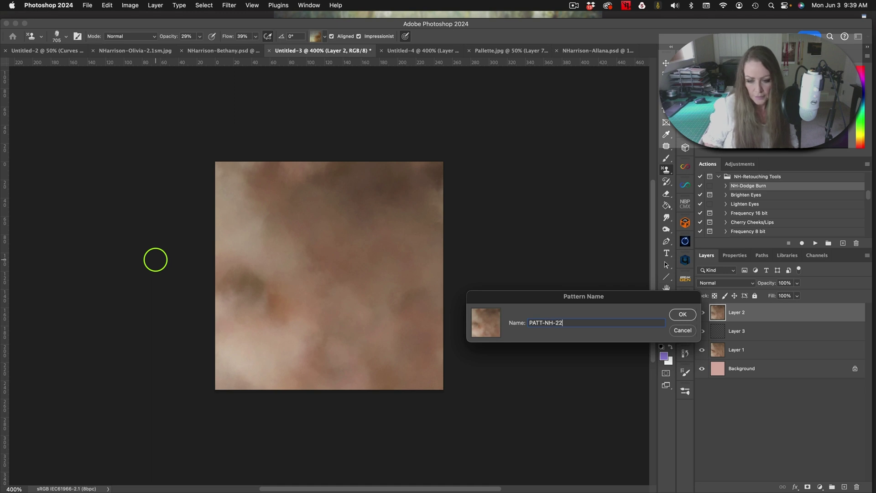
key("Return")
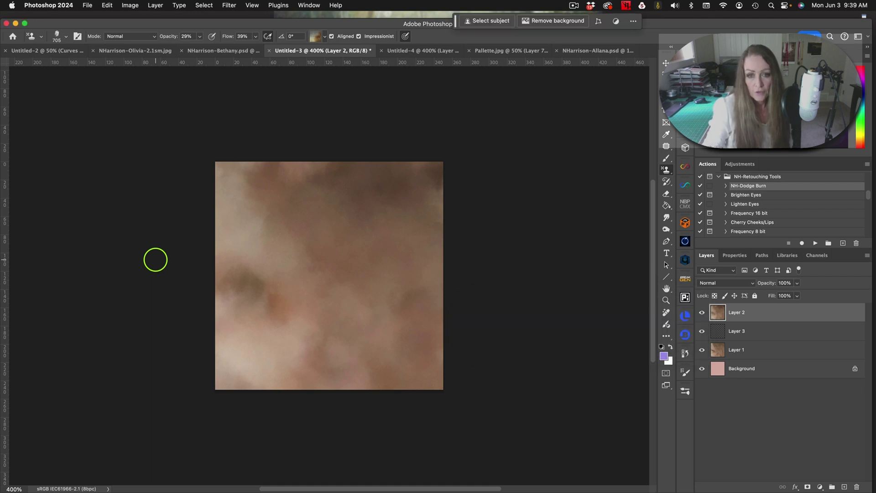
Step: Move the new PATT-NH-22 pattern into the NH-Painting Patterns group beside the similar brown swatch
left_click(325, 36)
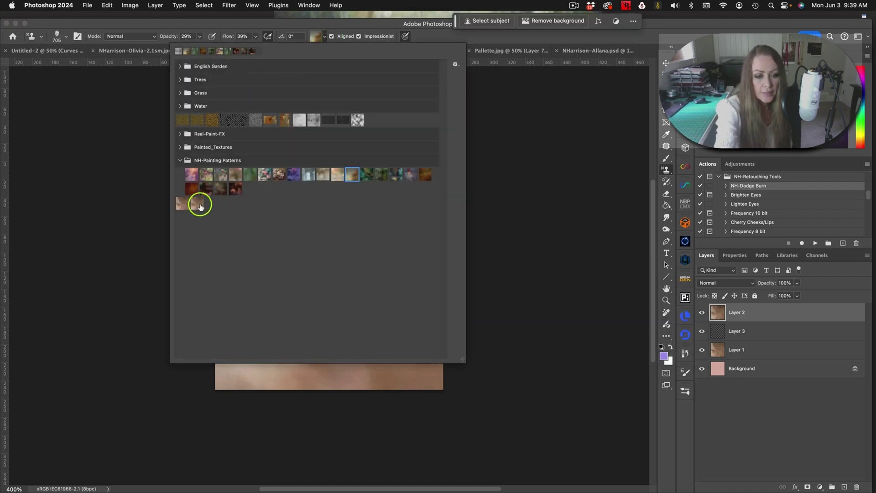
mouse_move(198, 204)
left_mouse_down()
mouse_move(251, 227)
mouse_move(272, 192)
mouse_move(246, 174)
left_mouse_up()
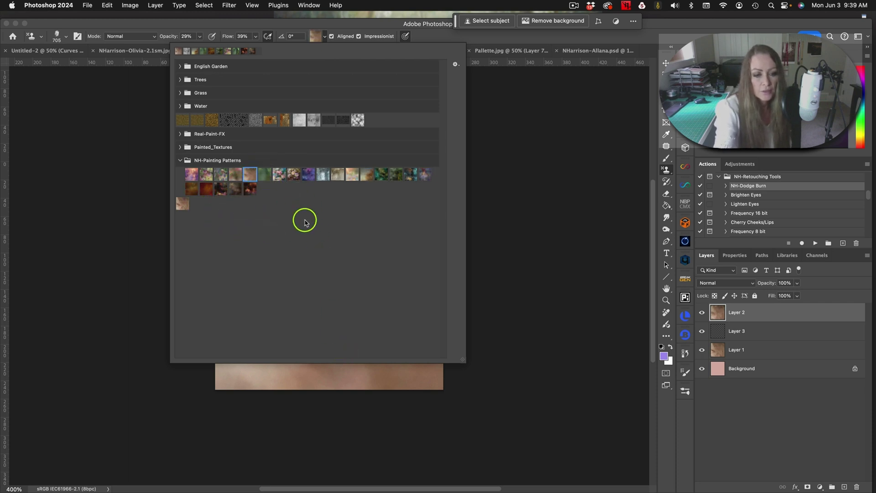
left_click(555, 157)
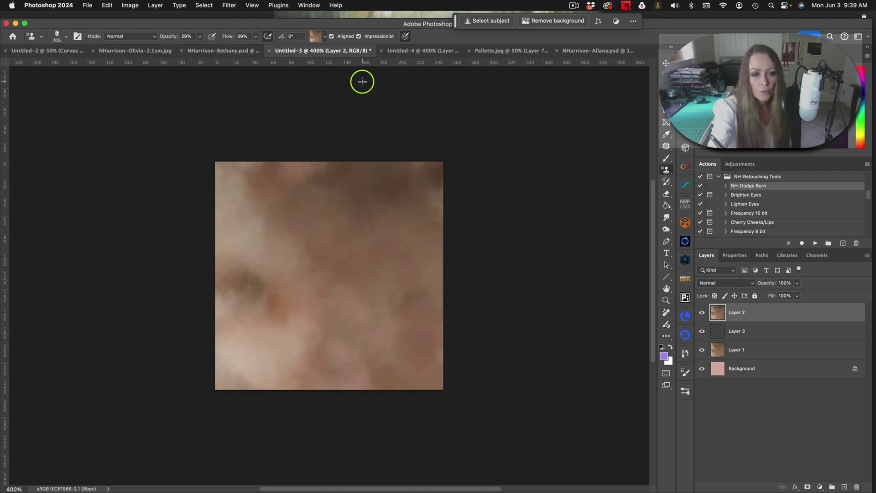
Step: Paint the selected pattern onto Layer 2 of the headpiece portrait, covering the backdrop around the woman's head and shoulders
left_click(603, 51)
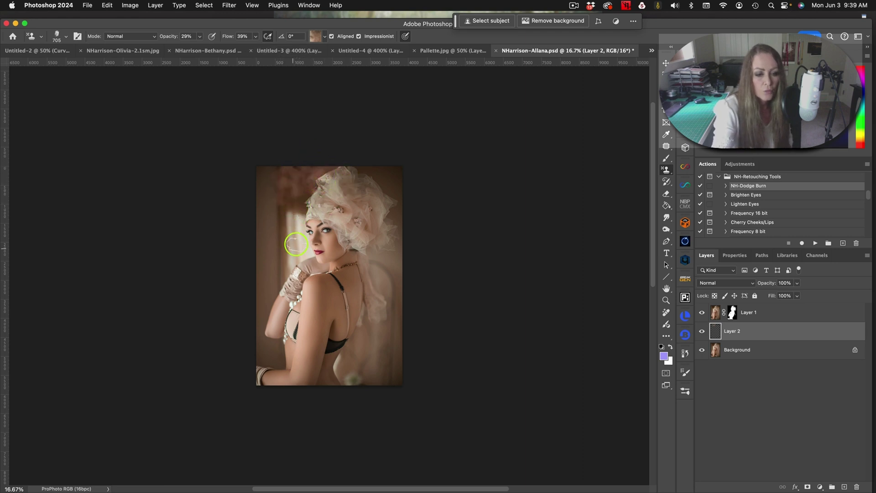
mouse_move(297, 245)
left_mouse_down()
mouse_move(299, 214)
mouse_move(310, 217)
mouse_move(309, 234)
mouse_move(294, 205)
mouse_move(312, 266)
mouse_move(284, 236)
mouse_move(296, 267)
mouse_move(295, 209)
mouse_move(308, 243)
mouse_move(296, 232)
mouse_move(305, 184)
mouse_move(321, 193)
mouse_move(362, 181)
mouse_move(359, 167)
mouse_move(368, 190)
mouse_move(378, 187)
mouse_move(394, 211)
mouse_move(391, 154)
mouse_move(398, 240)
mouse_move(392, 190)
mouse_move(383, 204)
mouse_move(383, 258)
mouse_move(392, 248)
mouse_move(372, 255)
left_mouse_up()
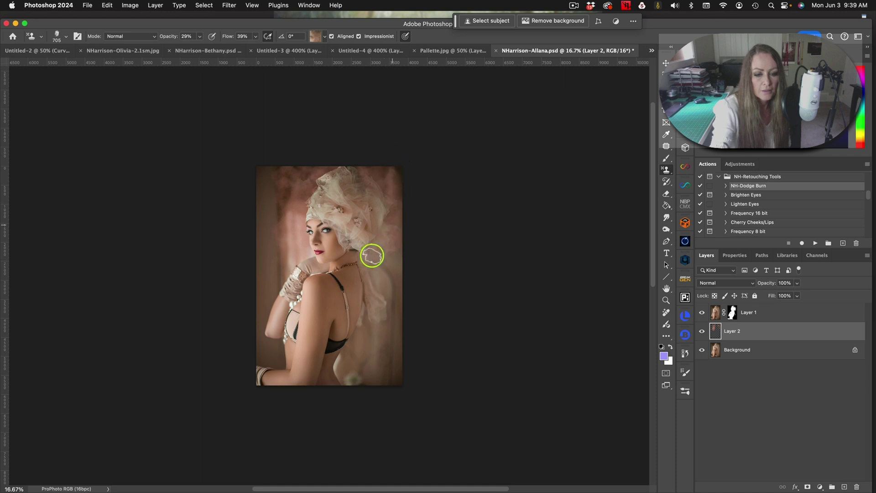
Step: Enlarge the pattern brush to 1253 px and continue painting Layer 2's backdrop around the woman from top to bottom
mouse_move(295, 188)
left_mouse_down()
mouse_move(263, 206)
mouse_move(282, 192)
mouse_move(287, 206)
left_mouse_up()
mouse_move(376, 235)
left_mouse_down()
mouse_move(393, 214)
mouse_move(386, 380)
mouse_move(398, 328)
mouse_move(386, 385)
mouse_move(385, 247)
mouse_move(377, 312)
left_mouse_up()
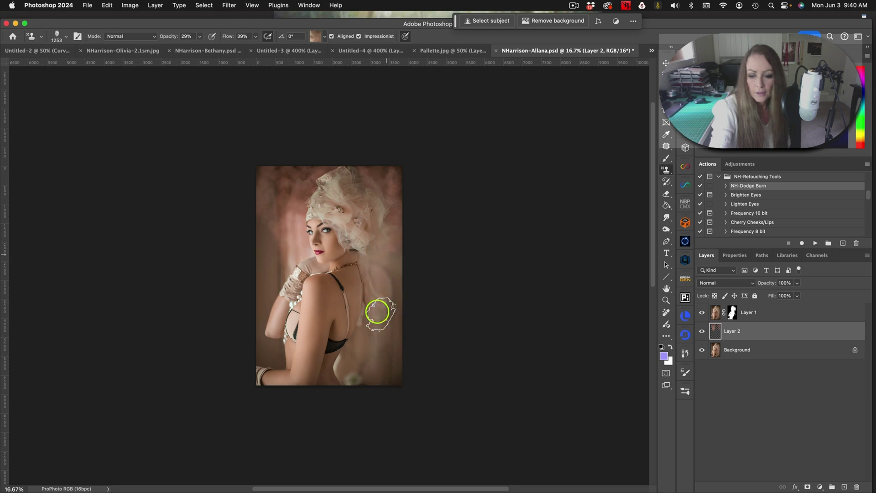
mouse_move(286, 218)
left_mouse_down()
mouse_move(278, 272)
mouse_move(294, 217)
mouse_move(307, 263)
left_mouse_up()
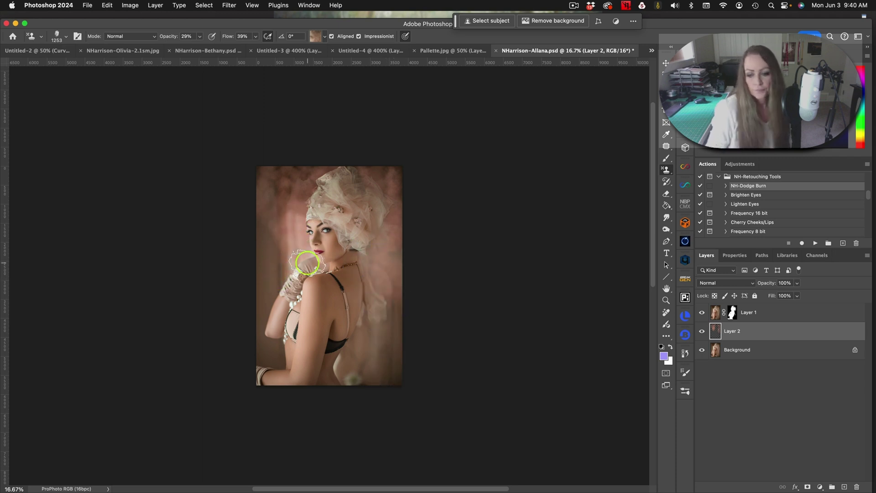
key("super+z")
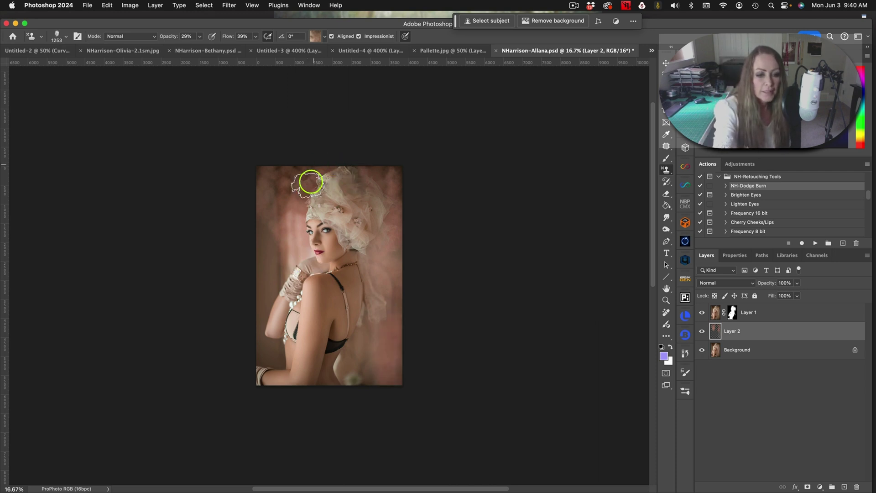
key("super+z")
mouse_move(260, 332)
left_mouse_down()
mouse_move(377, 182)
mouse_move(311, 364)
mouse_move(371, 168)
mouse_move(389, 335)
left_mouse_up()
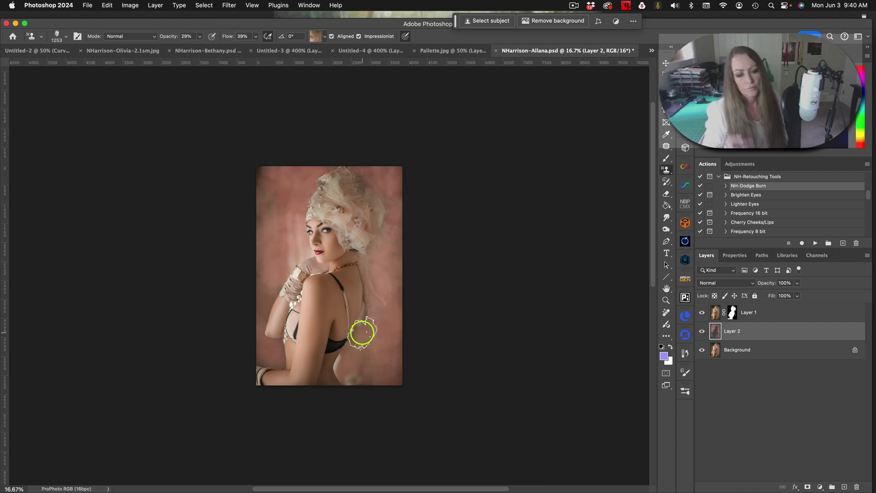
Step: Choose the test2 brush and paint the pattern on Layer 2 over the backdrop around the headpiece and shoulders
left_click(679, 185)
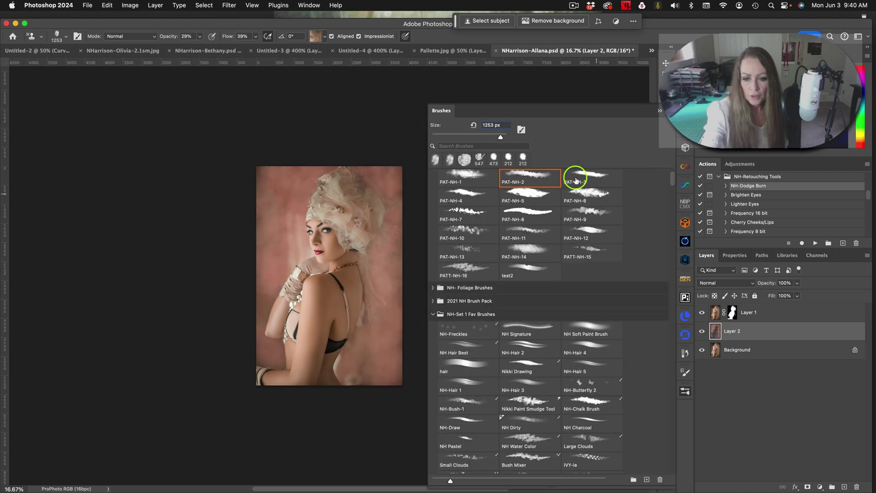
left_click(541, 269)
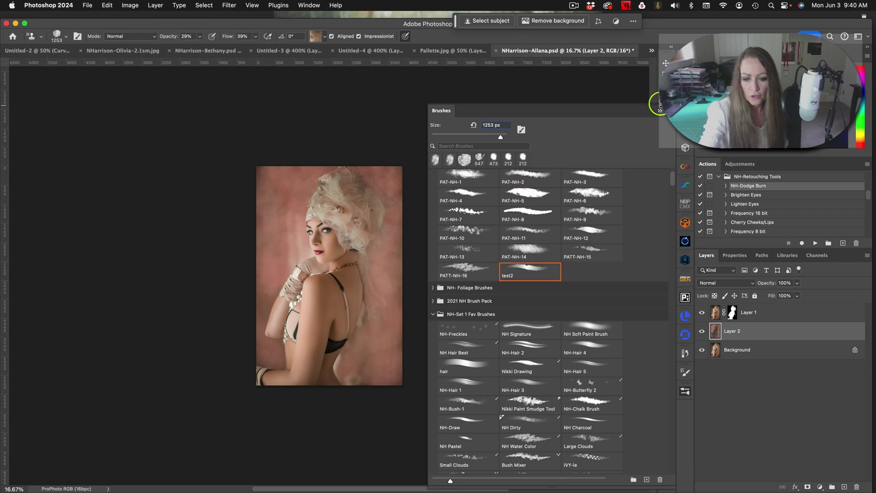
left_click(661, 111)
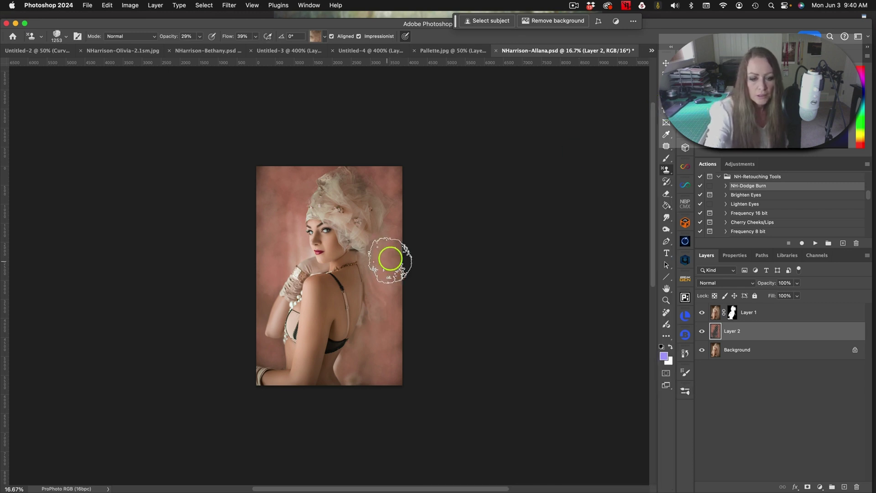
mouse_move(394, 224)
left_mouse_down()
mouse_move(379, 171)
mouse_move(387, 179)
mouse_move(366, 184)
left_mouse_up()
mouse_move(313, 173)
left_mouse_down()
mouse_move(293, 195)
mouse_move(302, 220)
mouse_move(288, 206)
mouse_move(302, 236)
mouse_move(296, 250)
mouse_move(296, 199)
mouse_move(311, 249)
mouse_move(295, 261)
mouse_move(303, 252)
mouse_move(313, 256)
mouse_move(306, 249)
mouse_move(294, 263)
mouse_move(289, 257)
mouse_move(304, 267)
mouse_move(277, 308)
mouse_move(265, 305)
mouse_move(270, 360)
mouse_move(312, 359)
mouse_move(319, 374)
mouse_move(339, 381)
mouse_move(351, 361)
mouse_move(364, 378)
mouse_move(355, 354)
mouse_move(333, 366)
mouse_move(346, 364)
mouse_move(363, 336)
mouse_move(356, 344)
mouse_move(372, 305)
mouse_move(367, 284)
mouse_move(377, 261)
mouse_move(369, 266)
mouse_move(395, 176)
mouse_move(398, 208)
left_mouse_up()
mouse_move(291, 198)
left_mouse_down()
mouse_move(268, 174)
mouse_move(292, 187)
left_mouse_up()
mouse_move(354, 280)
left_mouse_down()
mouse_move(377, 317)
mouse_move(367, 321)
mouse_move(377, 337)
mouse_move(371, 368)
mouse_move(404, 374)
mouse_move(392, 236)
left_mouse_up()
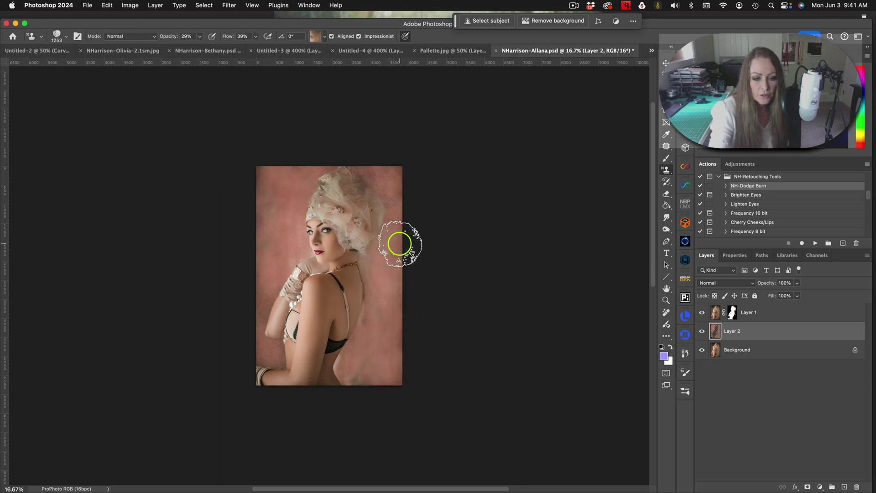
Step: Choose the PAT-NH-2 brush, enlarge it to about 1601 px and paint the Layer 2 backdrop around the headpiece
left_click(685, 373)
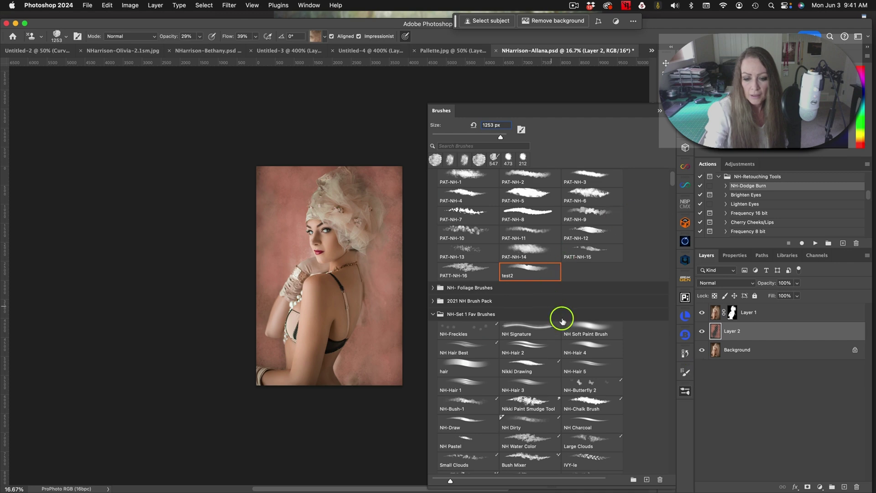
left_click(526, 178)
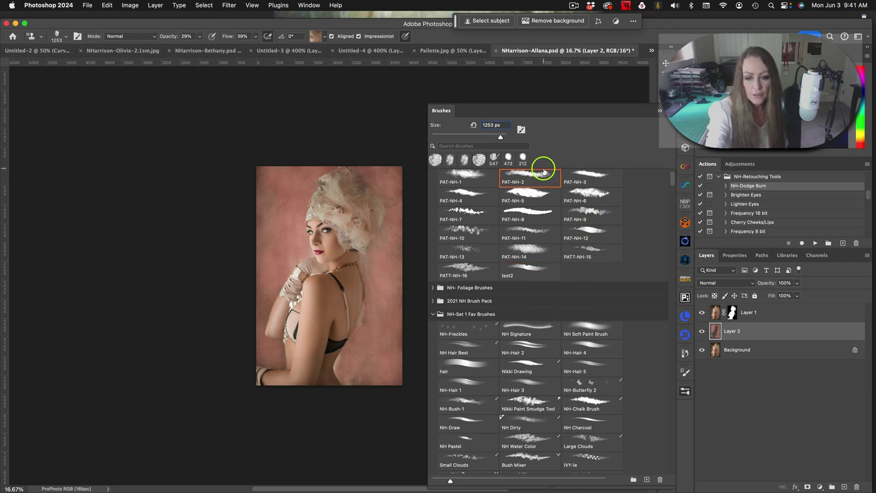
left_click(659, 113)
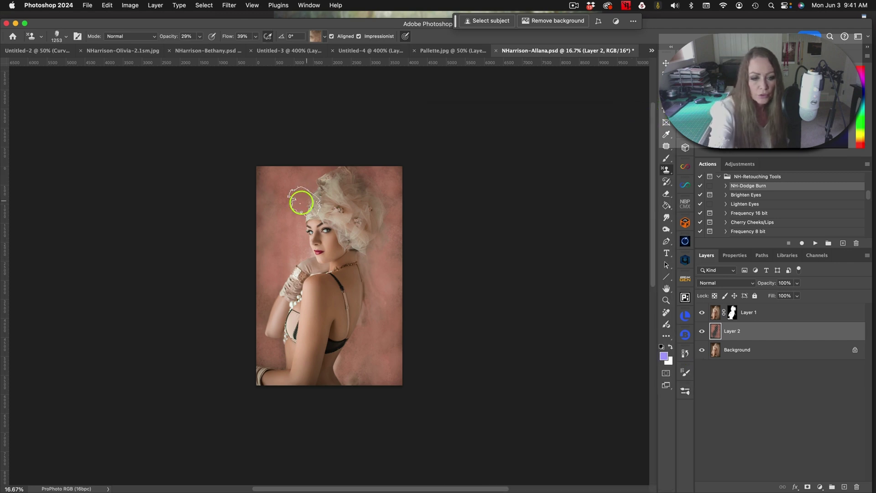
left_click_drag(292, 219, 300, 220, "ctrl+alt")
mouse_move(319, 185)
left_mouse_down()
mouse_move(274, 189)
mouse_move(310, 219)
mouse_move(309, 248)
mouse_move(291, 253)
mouse_move(297, 262)
mouse_move(282, 281)
mouse_move(295, 306)
mouse_move(269, 287)
mouse_move(268, 307)
mouse_move(314, 333)
mouse_move(367, 326)
mouse_move(345, 371)
mouse_move(366, 368)
mouse_move(365, 385)
mouse_move(339, 351)
mouse_move(349, 361)
mouse_move(373, 271)
mouse_move(380, 191)
mouse_move(363, 162)
mouse_move(392, 225)
left_mouse_up()
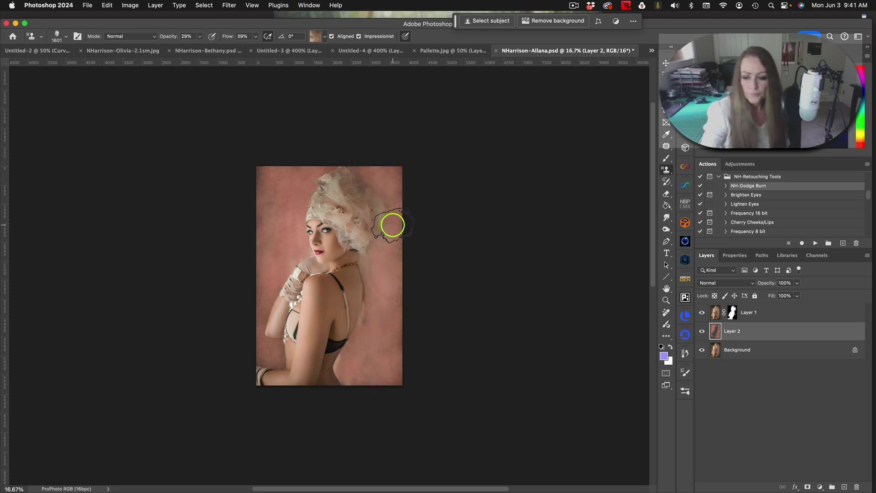
Step: Add a new empty layer directly above the masked Layer 1
left_click(797, 283)
left_click_drag(797, 295, 790, 295)
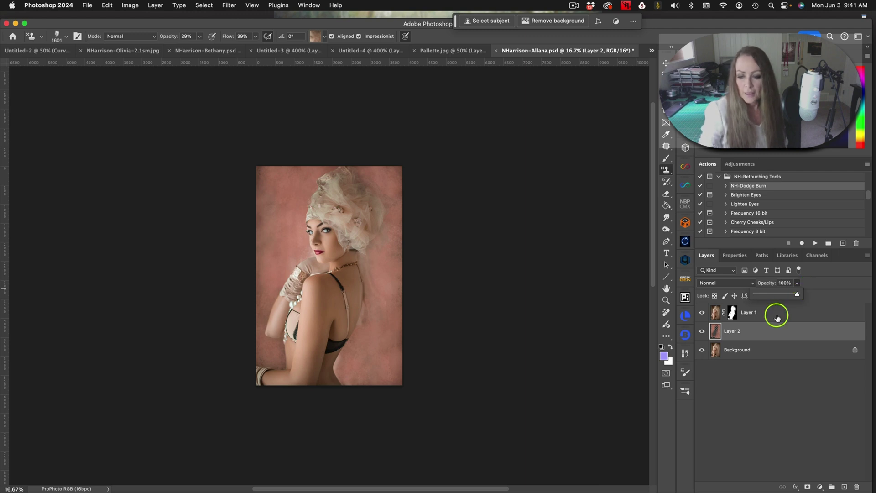
left_click(778, 316)
left_click(844, 487)
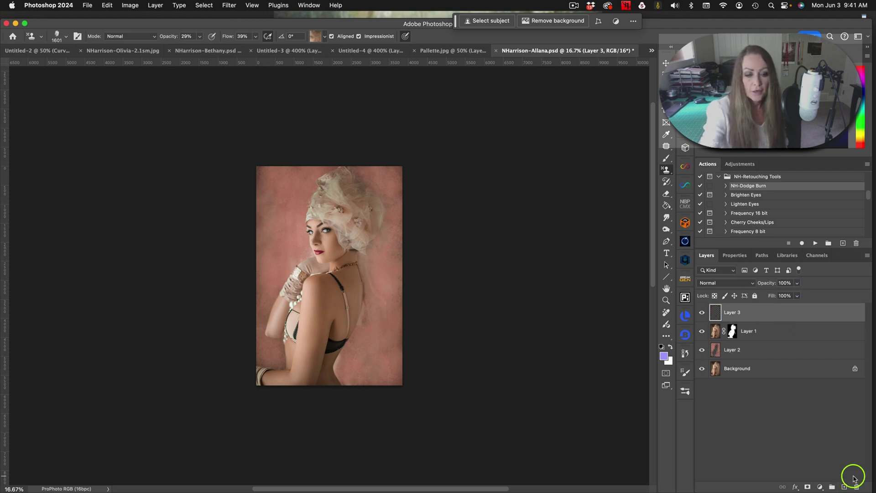
Step: Set the Pattern Stamp opacity to 41% and choose the golden-brown swatch from the NH-Painting Patterns group
left_click(200, 37)
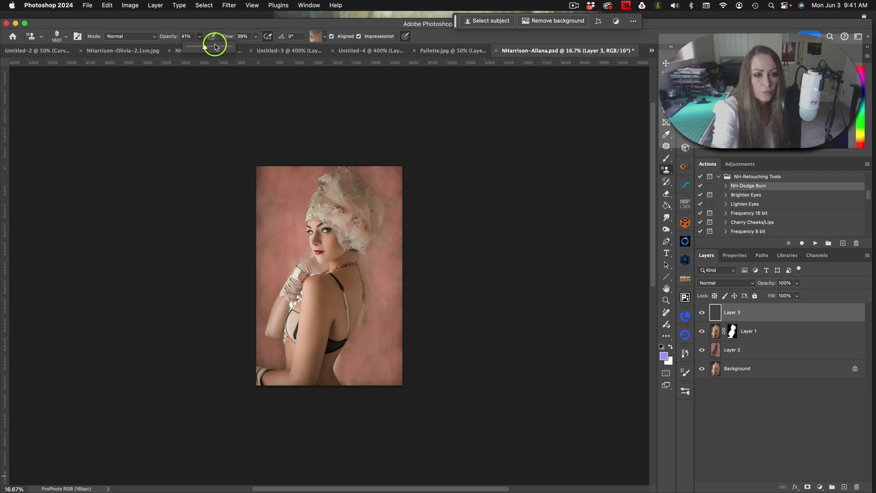
left_click(325, 37)
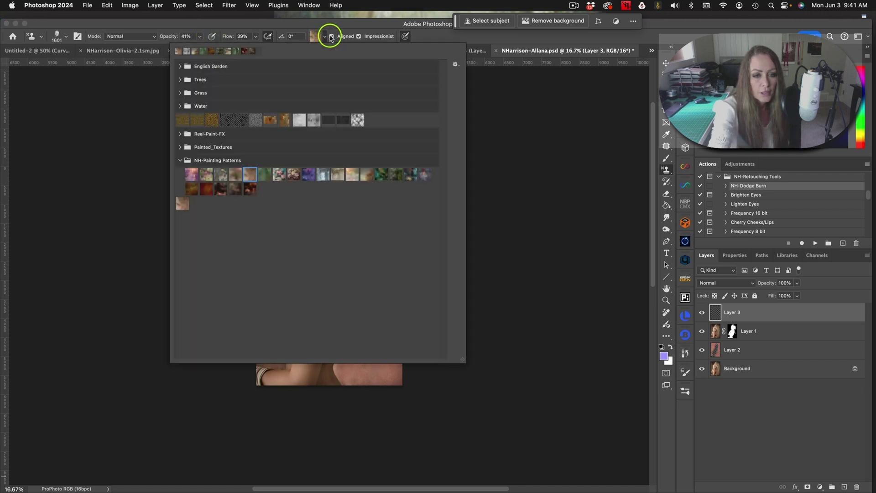
left_click(368, 176)
left_click(517, 160)
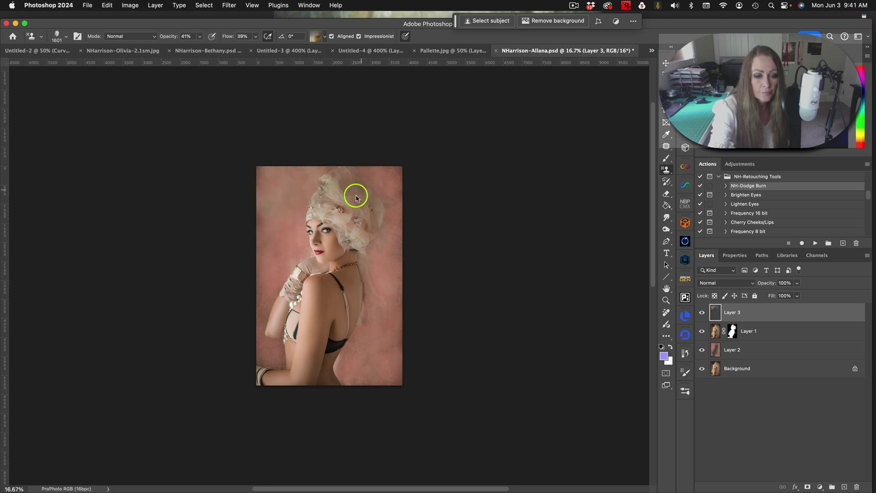
Step: Paint soft mottled texture on Layer 3 over the backdrop on both sides of the woman, reducing the brush to about 485 px
mouse_move(356, 196)
left_mouse_down()
mouse_move(337, 183)
mouse_move(397, 182)
mouse_move(371, 189)
mouse_move(355, 175)
mouse_move(355, 195)
mouse_move(339, 178)
mouse_move(369, 176)
mouse_move(383, 220)
mouse_move(378, 172)
mouse_move(386, 200)
mouse_move(390, 182)
mouse_move(369, 171)
mouse_move(393, 162)
mouse_move(394, 247)
mouse_move(381, 242)
mouse_move(385, 204)
mouse_move(374, 249)
mouse_move(372, 239)
mouse_move(388, 289)
mouse_move(387, 252)
mouse_move(378, 330)
mouse_move(376, 312)
mouse_move(373, 321)
mouse_move(388, 349)
mouse_move(380, 384)
mouse_move(392, 319)
mouse_move(364, 367)
mouse_move(367, 332)
mouse_move(384, 380)
left_mouse_up()
mouse_move(273, 250)
left_mouse_down()
mouse_move(261, 281)
mouse_move(265, 205)
mouse_move(274, 247)
mouse_move(287, 257)
mouse_move(297, 188)
mouse_move(284, 269)
mouse_move(275, 229)
left_mouse_up()
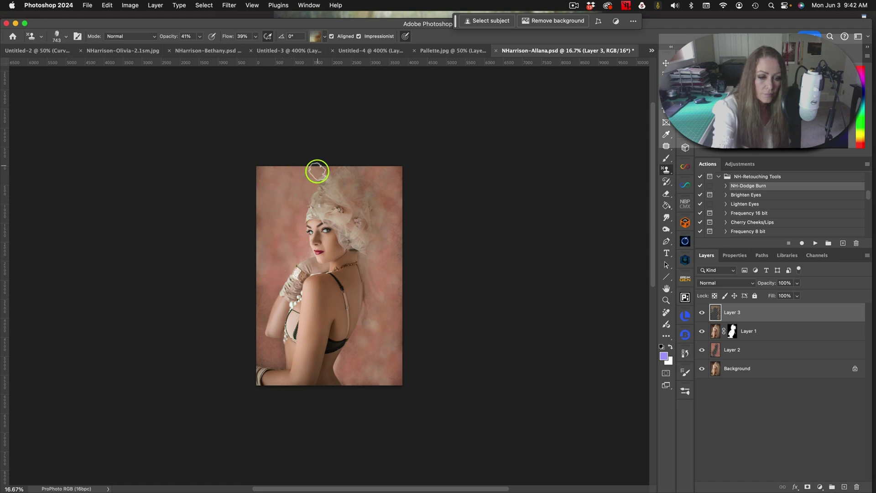
mouse_move(267, 299)
left_mouse_down()
mouse_move(259, 313)
mouse_move(259, 278)
mouse_move(264, 363)
left_mouse_up()
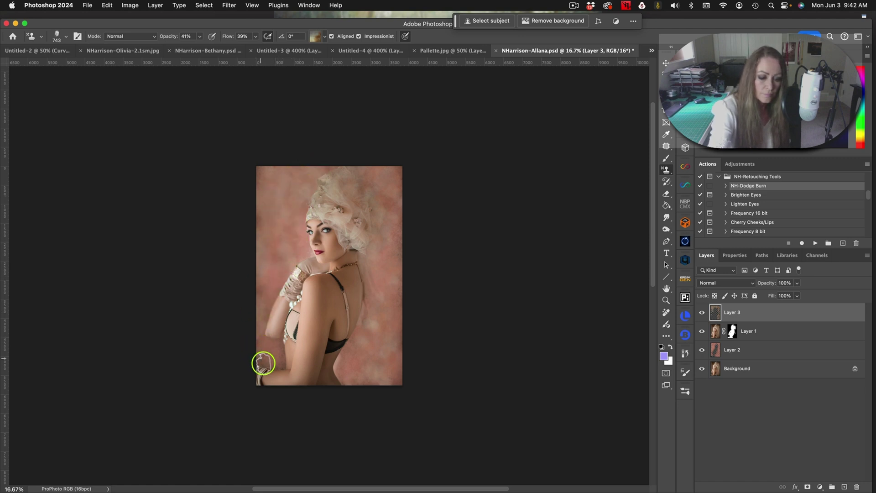
mouse_move(391, 208)
left_mouse_down()
mouse_move(400, 185)
mouse_move(383, 321)
mouse_move(378, 297)
mouse_move(367, 315)
left_mouse_up()
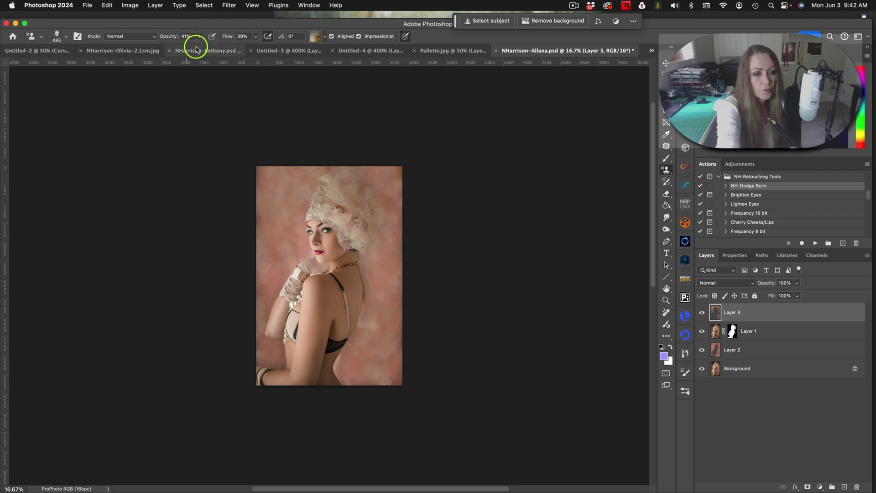
Step: Switch to the red-haired woman's portrait document and review the patterns in the NH-Painting Patterns group
left_click(127, 51)
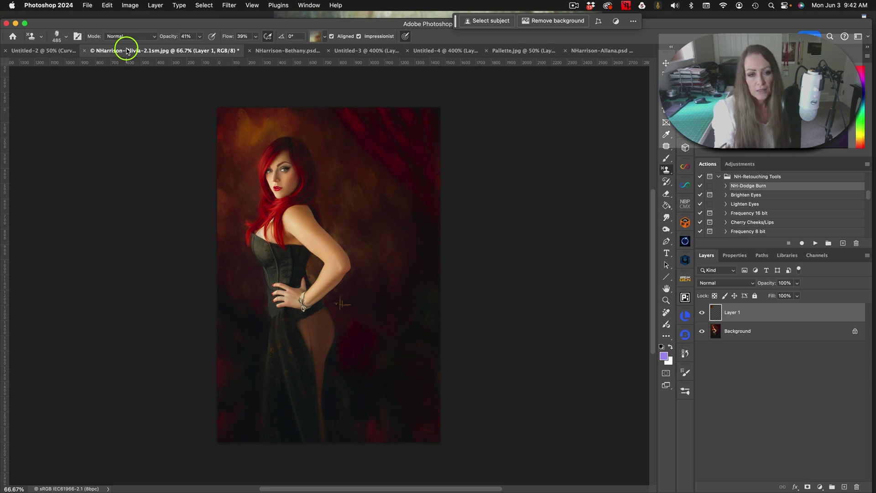
left_click(325, 39)
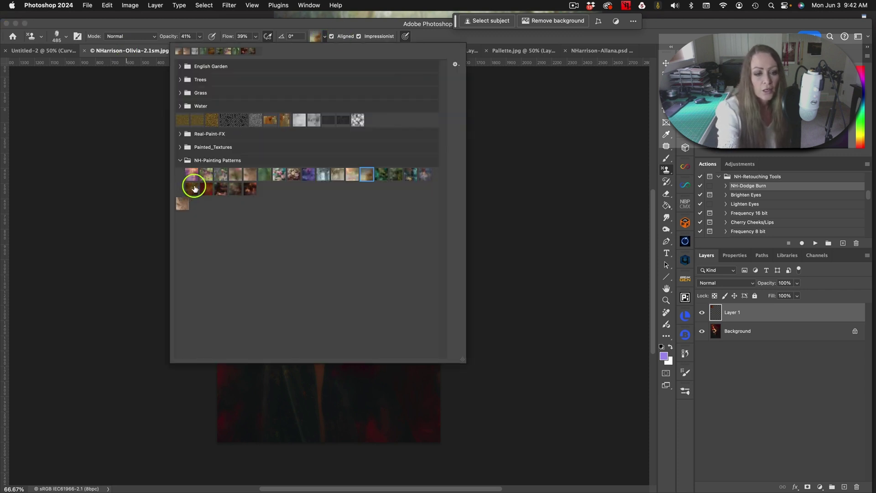
left_click(519, 145)
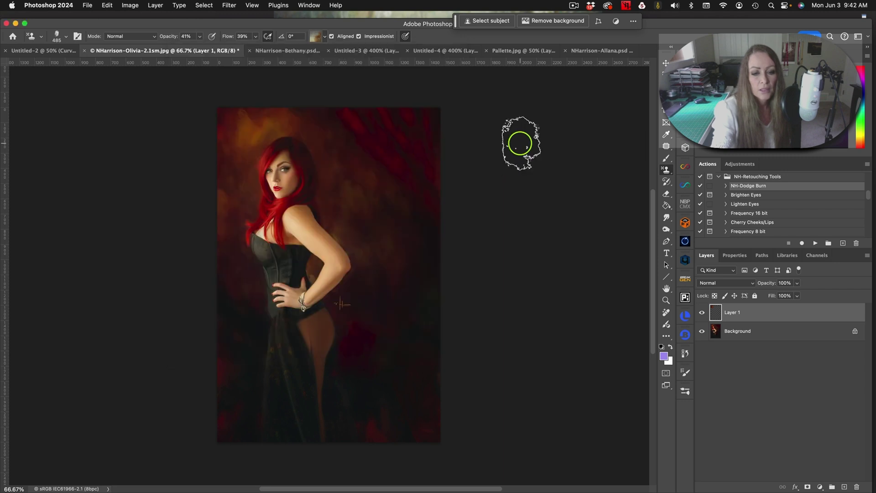